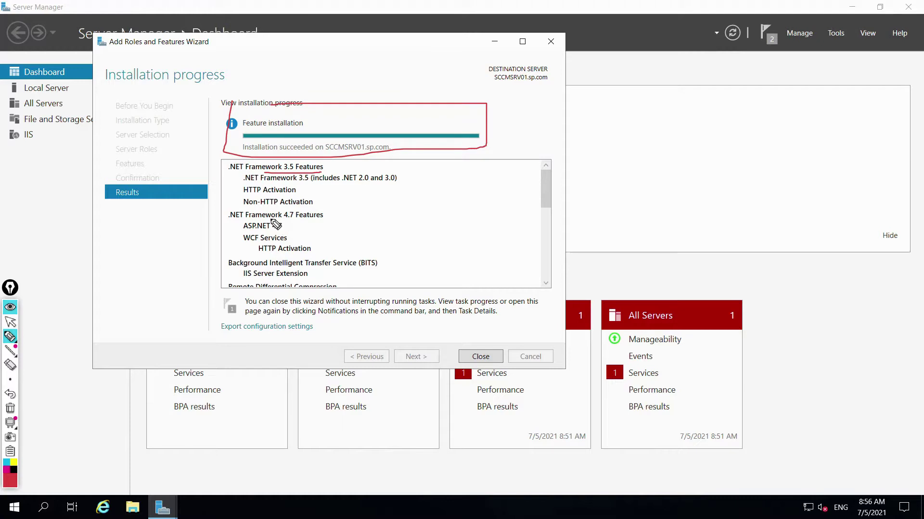
# - Underline items in the installed features list, erase all screen annotations, and close the finished feature installation wizard
pyautogui.moveTo(271, 267); pyautogui.dragTo(342, 267)
pyautogui.moveTo(227, 284)
pyautogui.mouseDown()
pyautogui.moveTo(312, 304)
pyautogui.moveTo(276, 279)
pyautogui.moveTo(233, 283)
pyautogui.mouseUp()
pyautogui.click(10, 409)
pyautogui.click(10, 322)
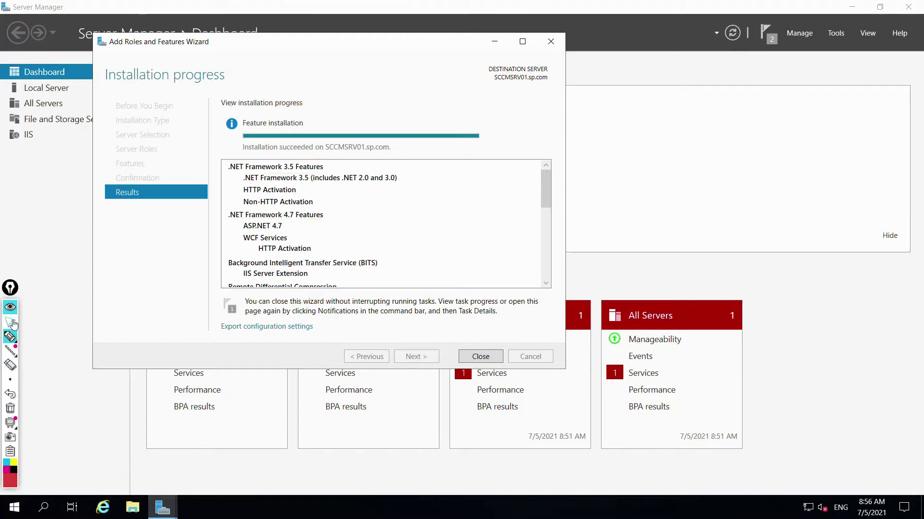
pyautogui.click(479, 356)
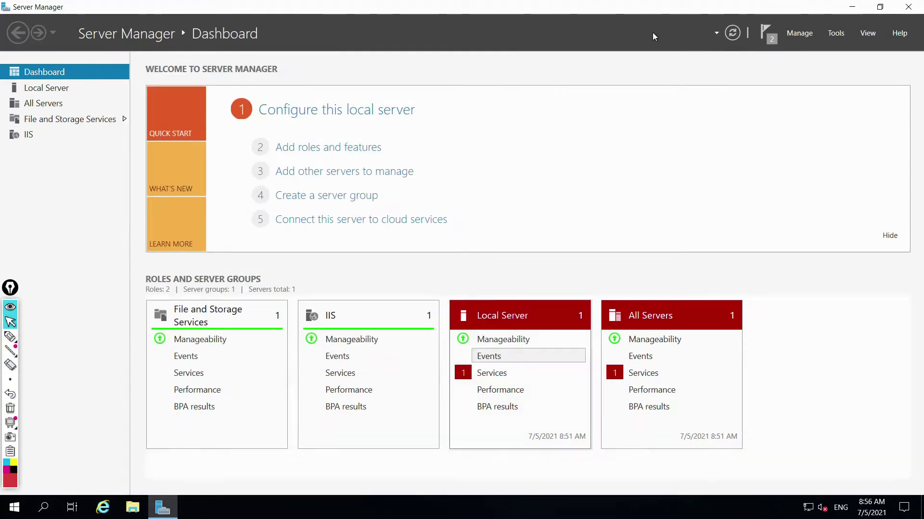
# - Switch to the prerequisites notes in Notepad and highlight Step11, Install WSUS Role & Basic Configuration
pyautogui.click(581, 7)
pyautogui.moveTo(413, 505)
pyautogui.click(410, 429)
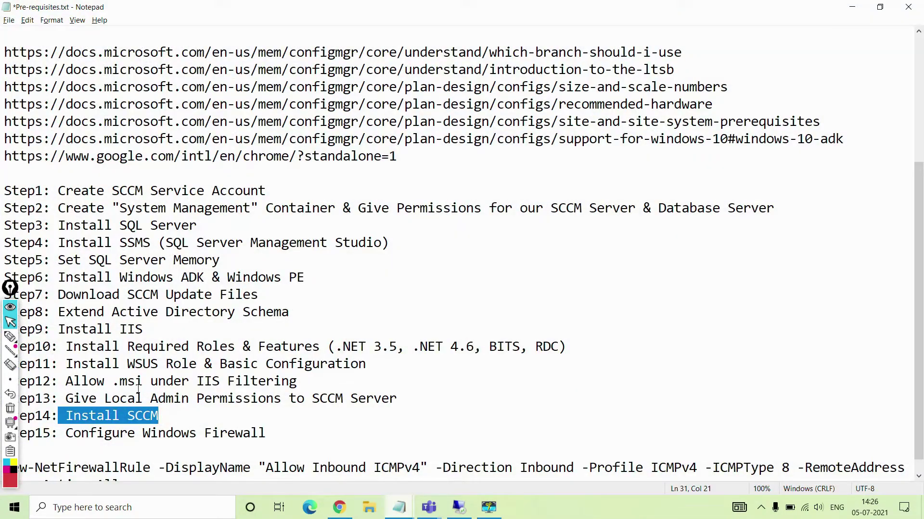
pyautogui.moveTo(69, 364); pyautogui.dragTo(366, 365)
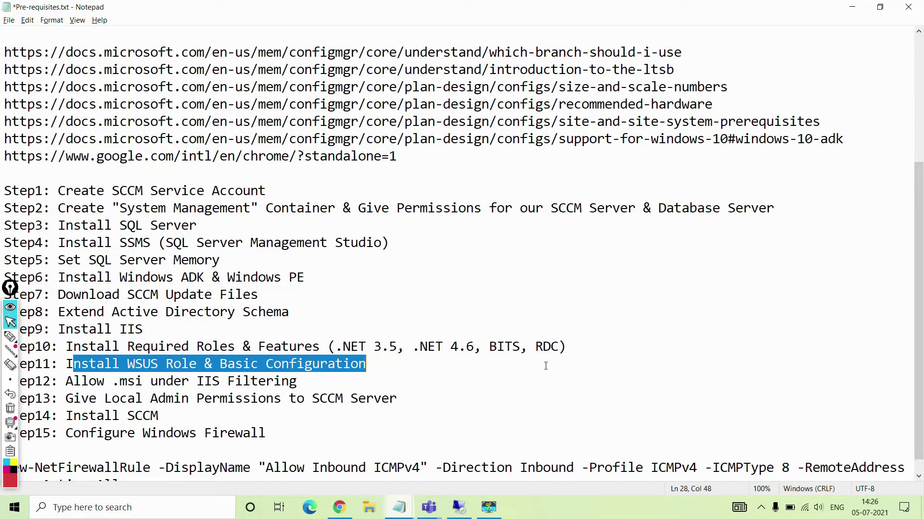
# - Switch to the Teams meeting and share the entire screen with the participants
pyautogui.click(798, 432)
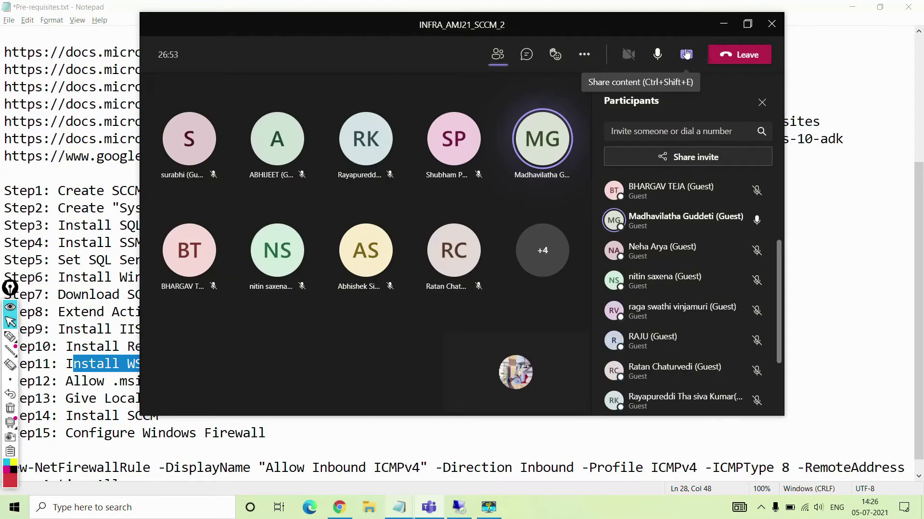
pyautogui.click(685, 56)
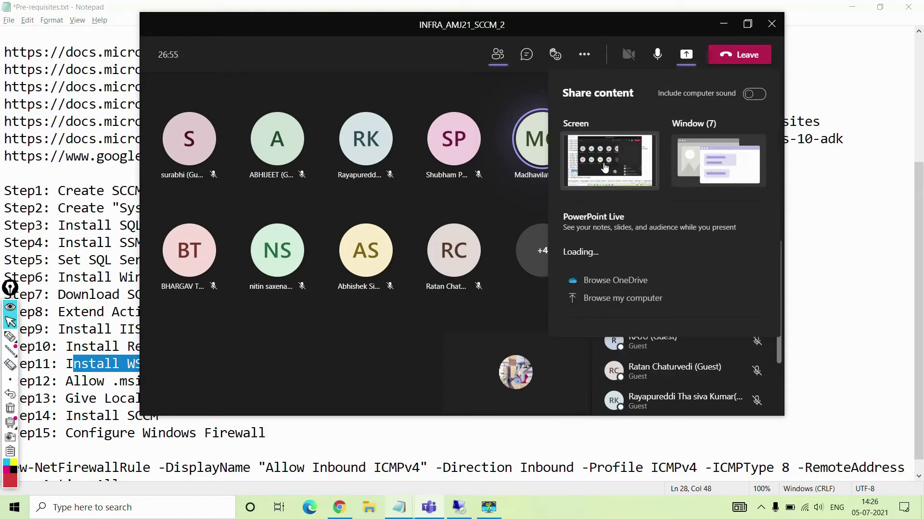
pyautogui.click(605, 142)
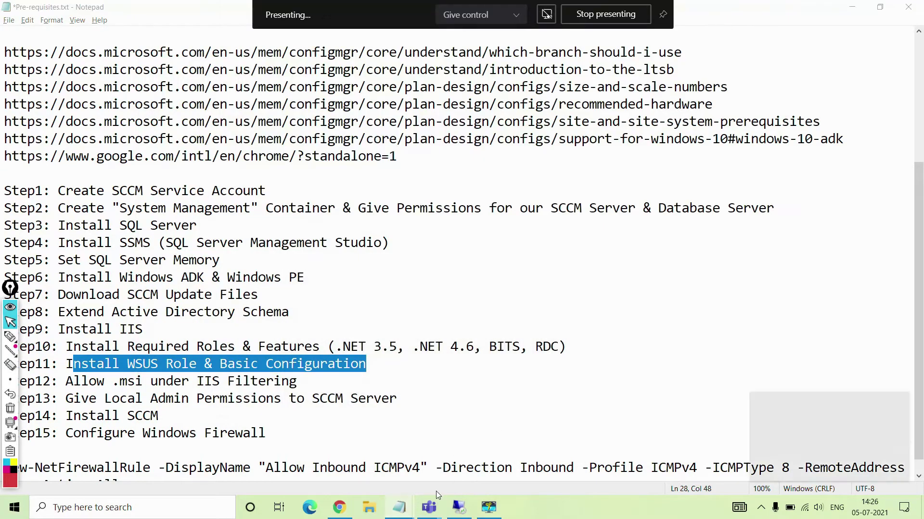
# - Highlight the Step10 and Step11 lines in the prerequisites notes, and return to the remote desktop session of the SCCM server
pyautogui.moveTo(462, 514)
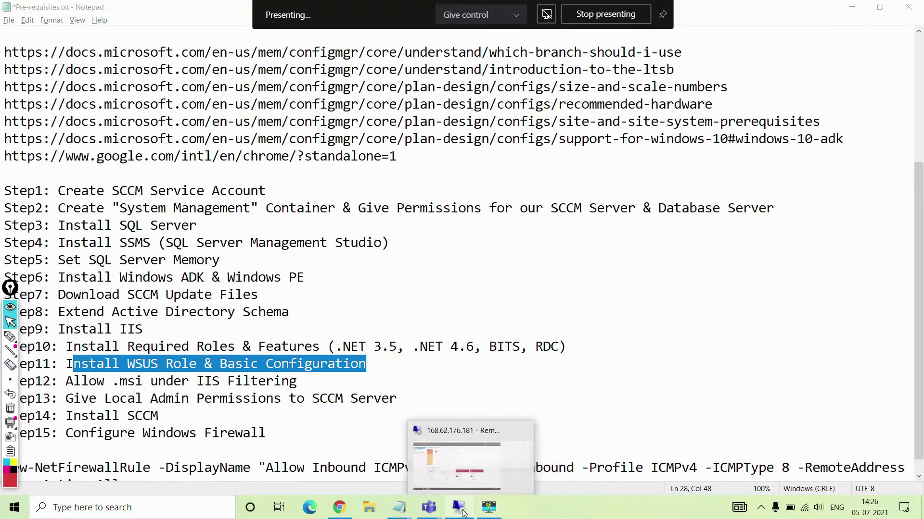
pyautogui.click(227, 364)
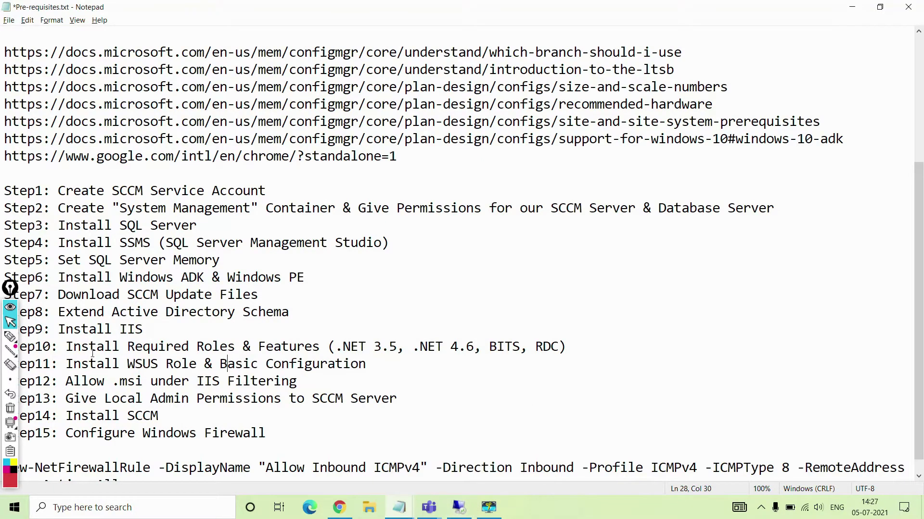
pyautogui.moveTo(65, 342); pyautogui.dragTo(577, 339)
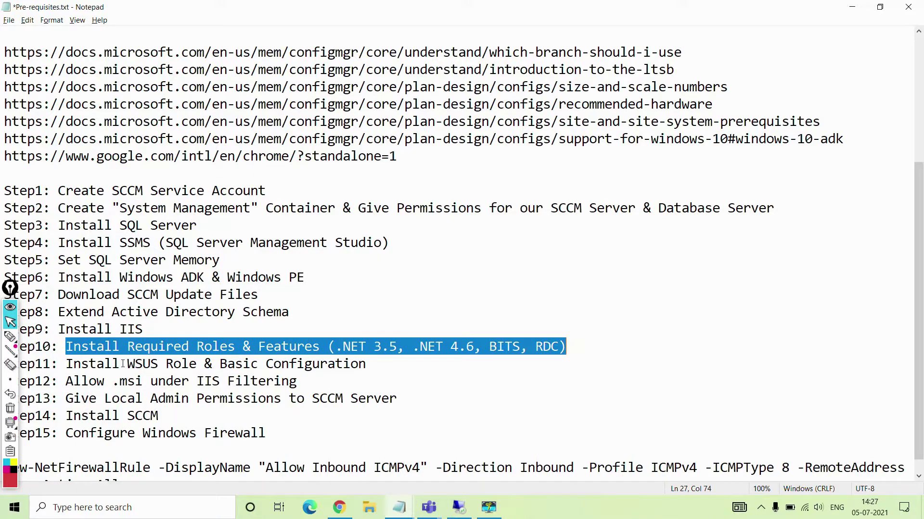
pyautogui.moveTo(67, 365); pyautogui.dragTo(386, 362)
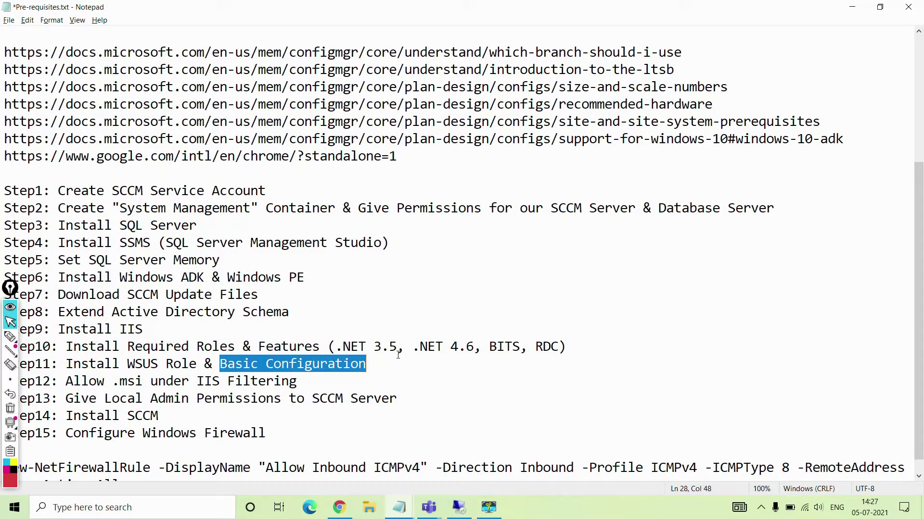
pyautogui.click(852, 7)
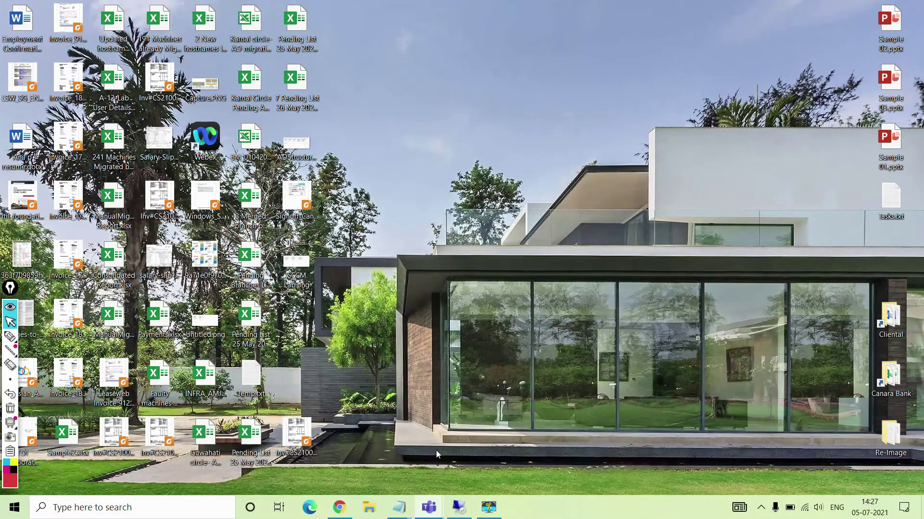
pyautogui.click(459, 506)
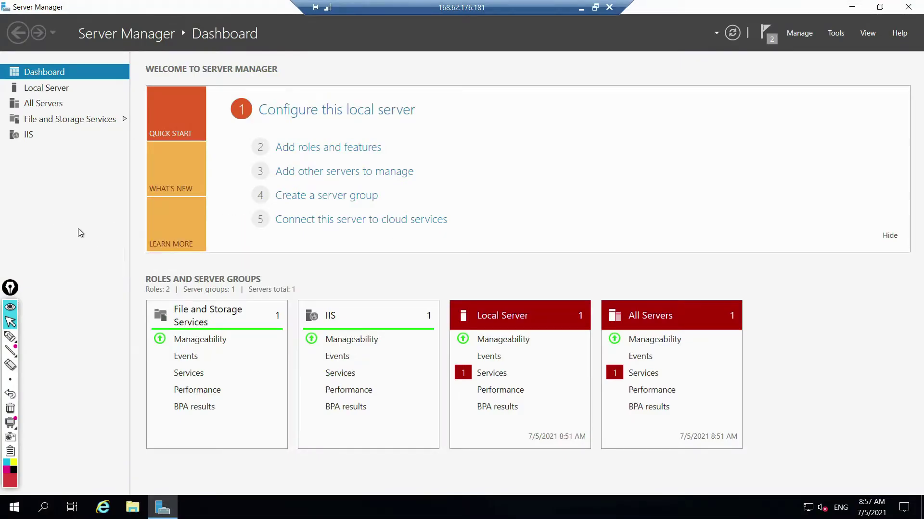
# - Start adding roles and features with a role-based or feature-based installation on the server SCCMSRV01.sp.com
pyautogui.click(318, 148)
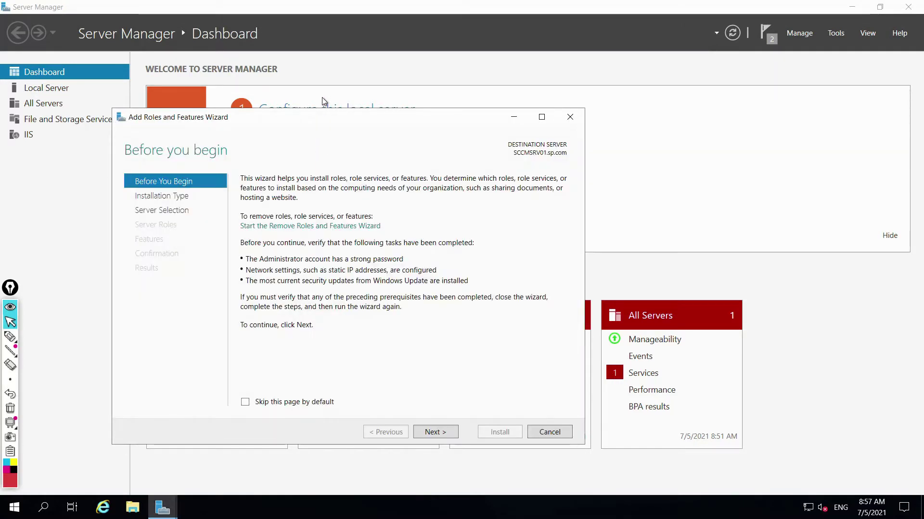
pyautogui.click(439, 408)
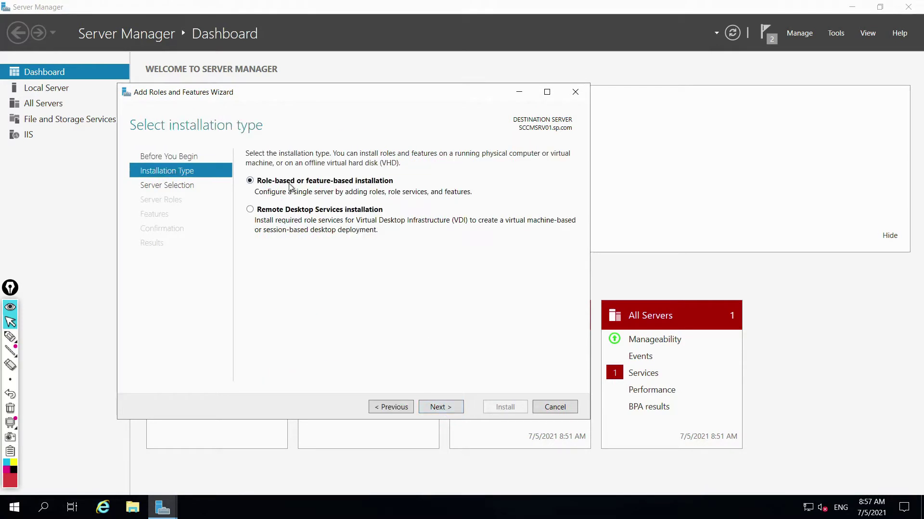
pyautogui.click(436, 408)
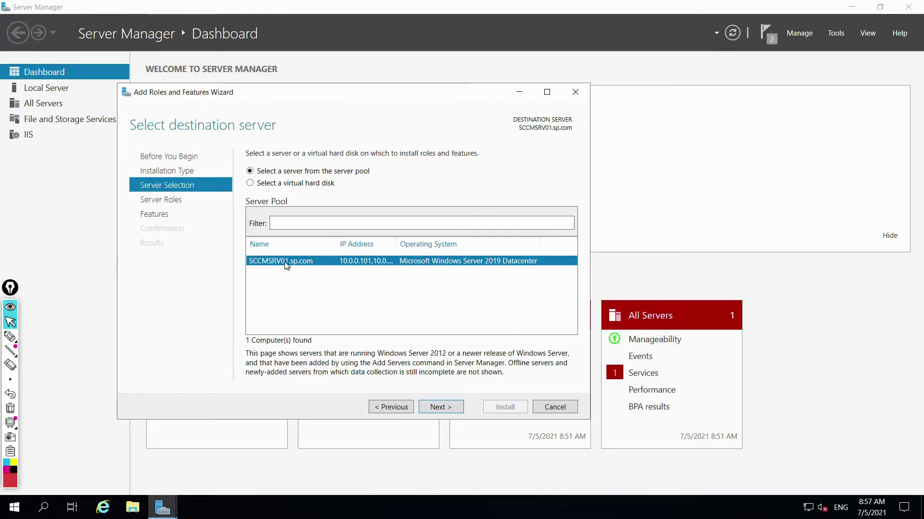
pyautogui.click(440, 408)
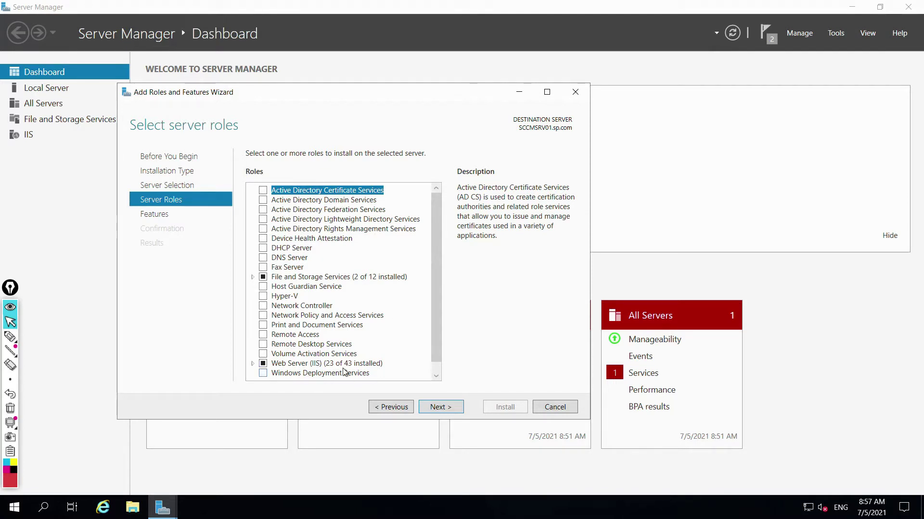
# - Select the Windows Server Update Services role and add its required features, including management tools
pyautogui.scroll(-1, 317, 373)
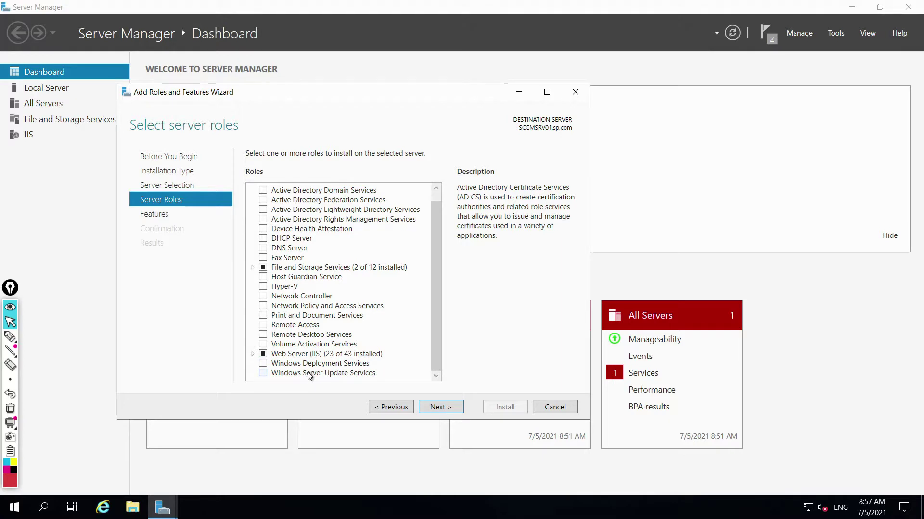
pyautogui.click(313, 375)
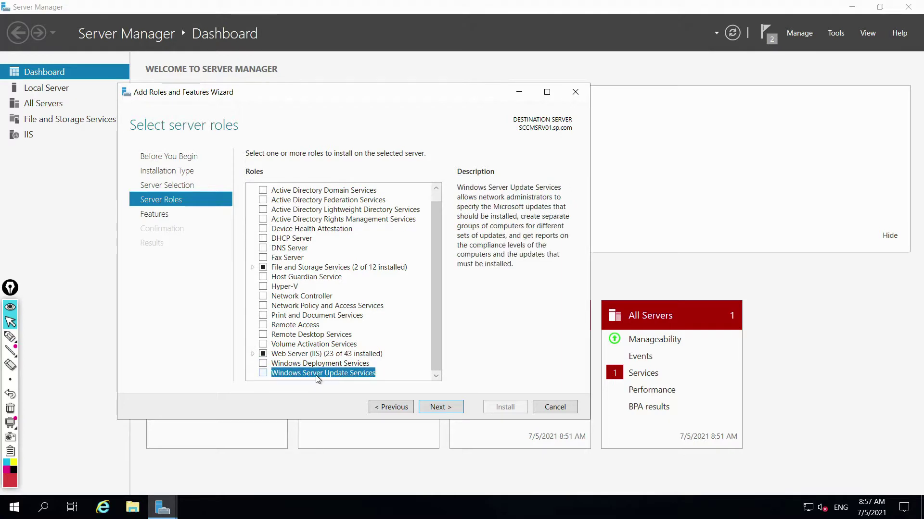
pyautogui.click(262, 375)
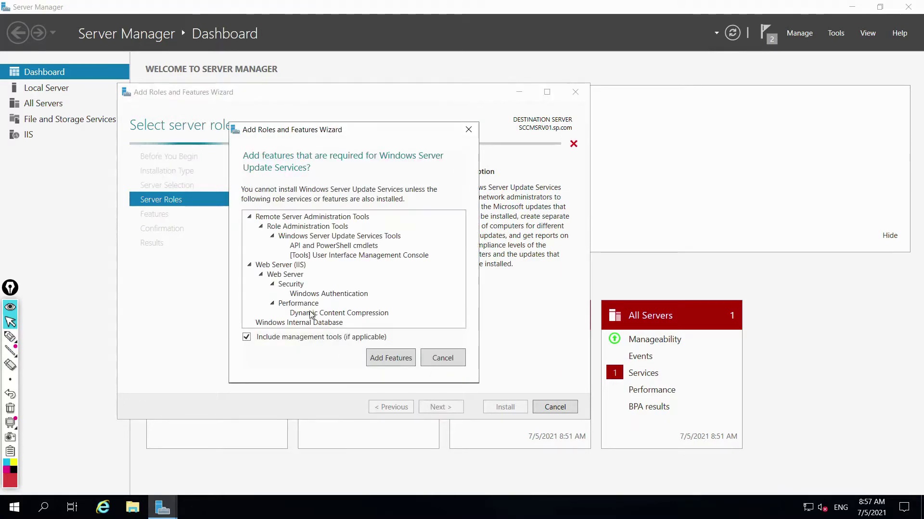
pyautogui.click(396, 358)
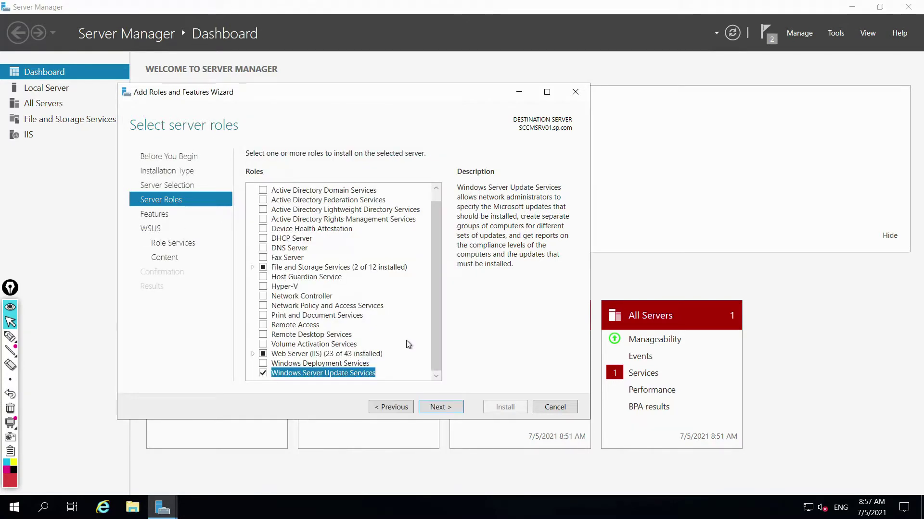
pyautogui.click(439, 408)
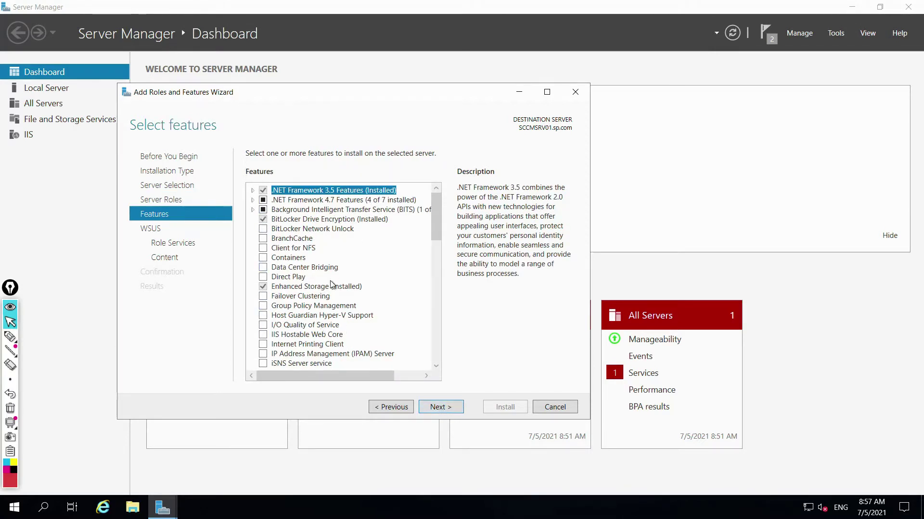
# - Keep the default features and set the WSUS role services to WSUS Services and SQL Server Connectivity, with WID Connectivity cleared
pyautogui.click(437, 408)
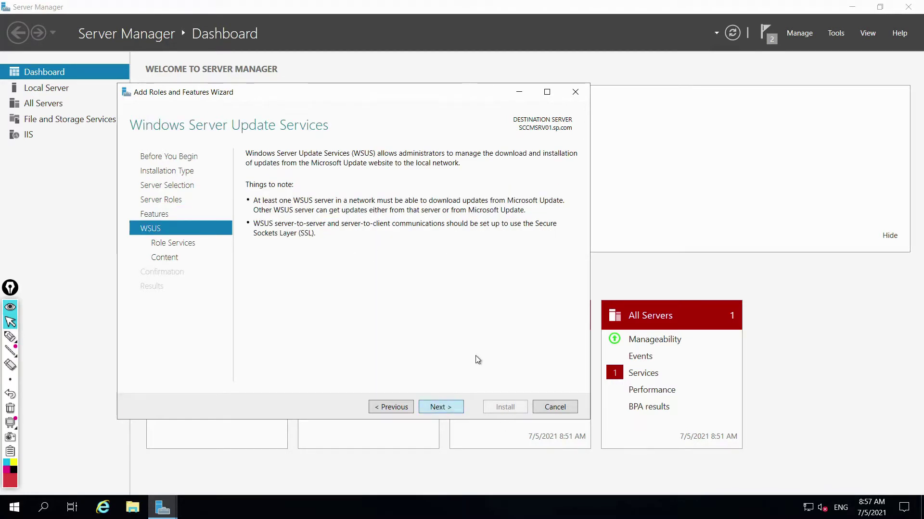
pyautogui.press('Return')
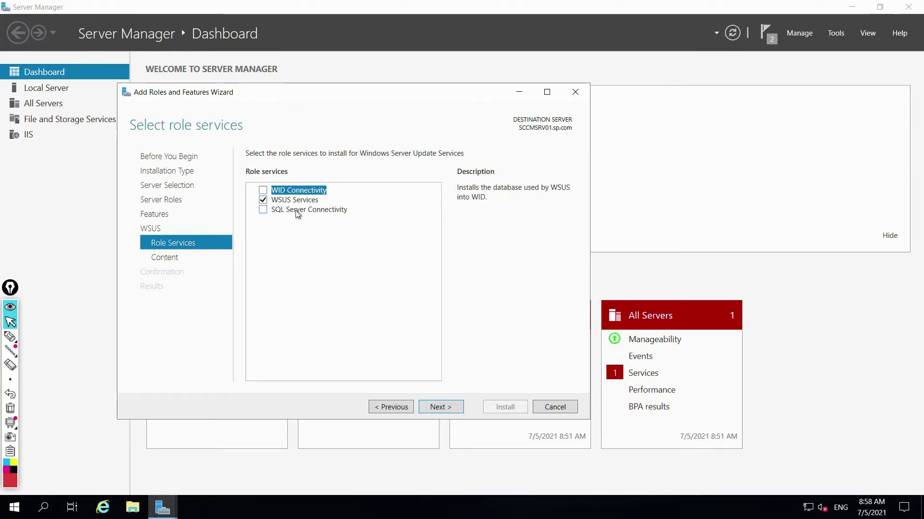
pyautogui.click(263, 210)
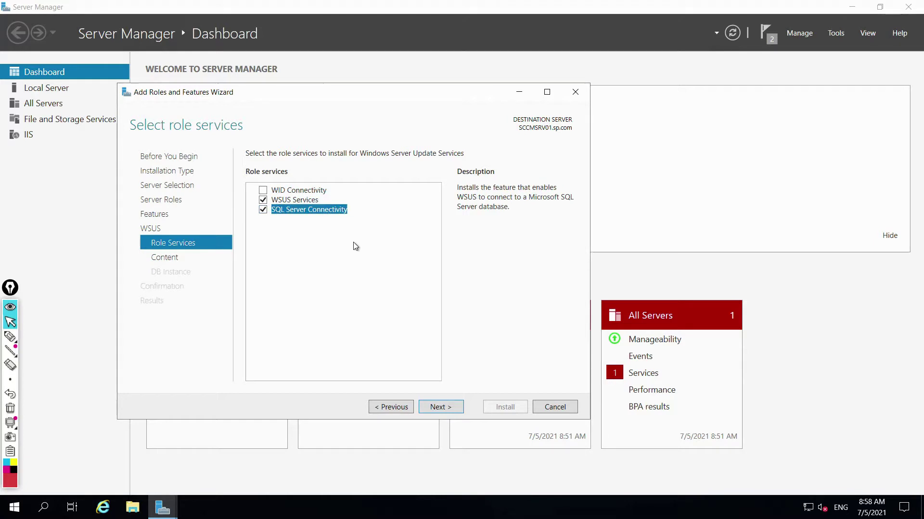
pyautogui.click(446, 408)
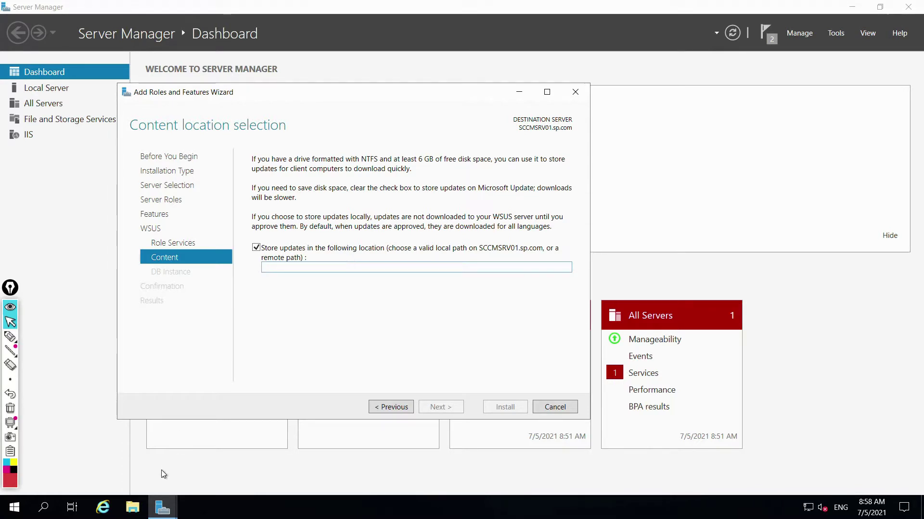
# - Create a folder named WSUS Content at the root of New Volume (D:) in File Explorer
pyautogui.click(132, 508)
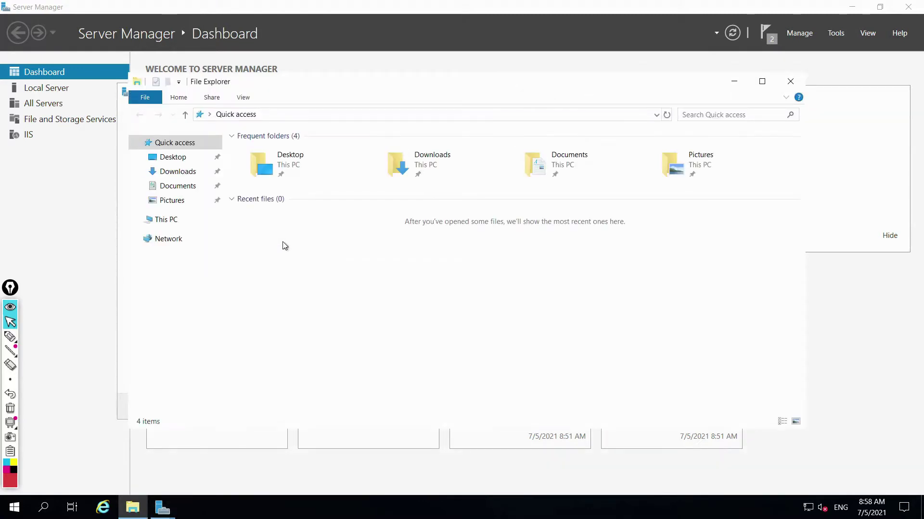
pyautogui.click(172, 222)
pyautogui.click(457, 282)
pyautogui.doubleClick(457, 280)
pyautogui.rightClick(267, 181)
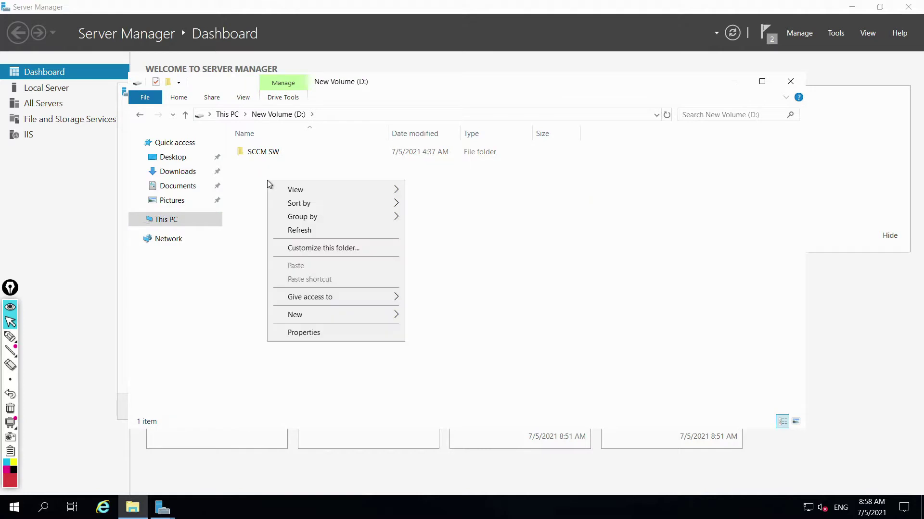
pyautogui.moveTo(305, 317)
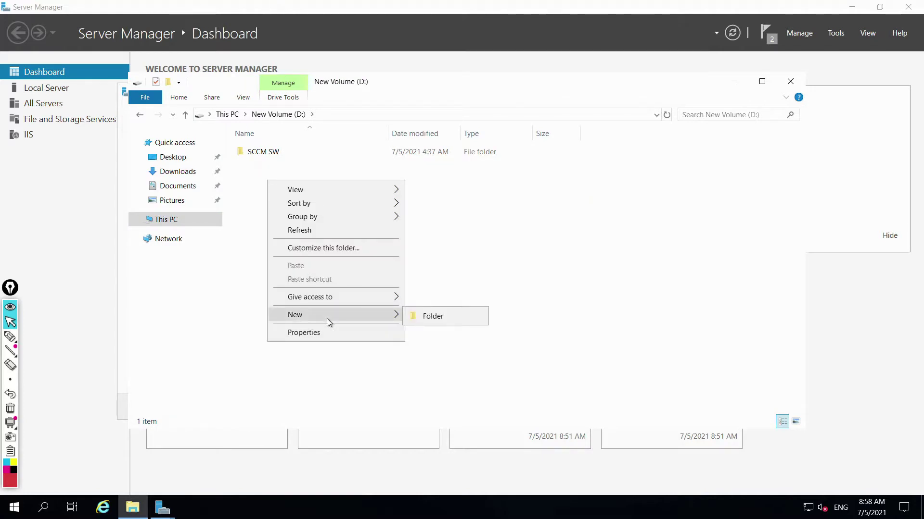
pyautogui.click(422, 318)
pyautogui.write('WSUS Con')
pyautogui.press('Return')
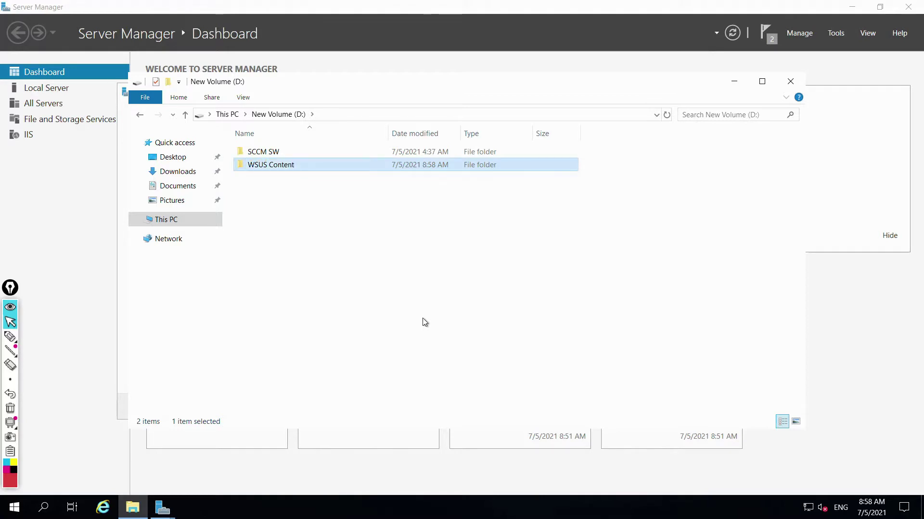
# - Copy the new folder's path and set the WSUS update storage location to D:\WSUS Content
pyautogui.press('Return')
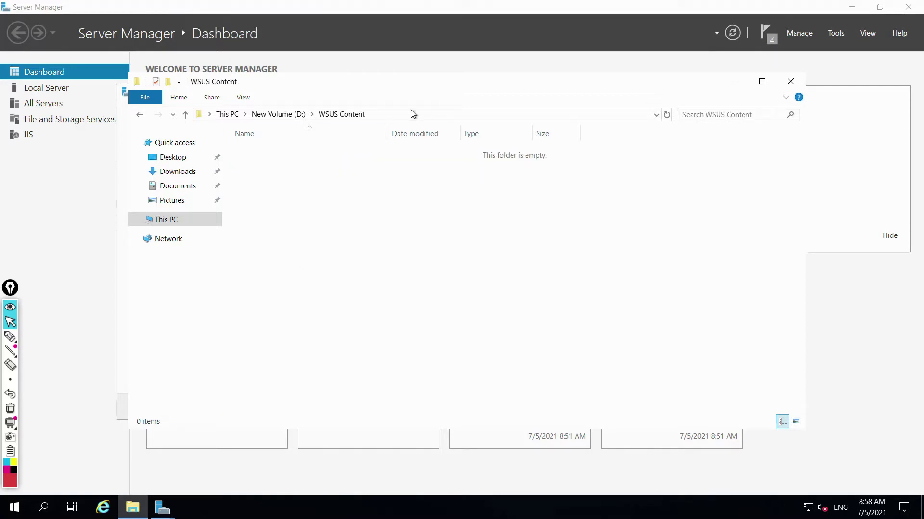
pyautogui.click(410, 114)
pyautogui.hotkey('ctrl', 'c')
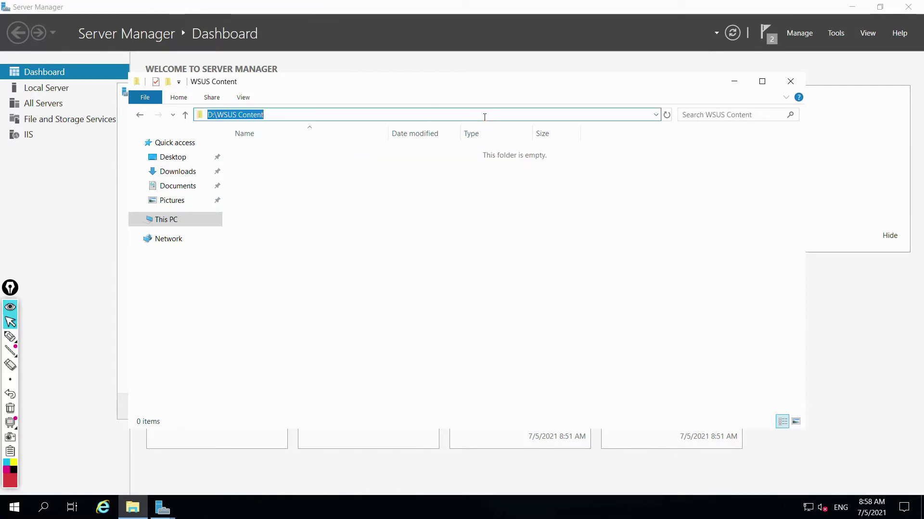
pyautogui.click(734, 82)
pyautogui.click(351, 267)
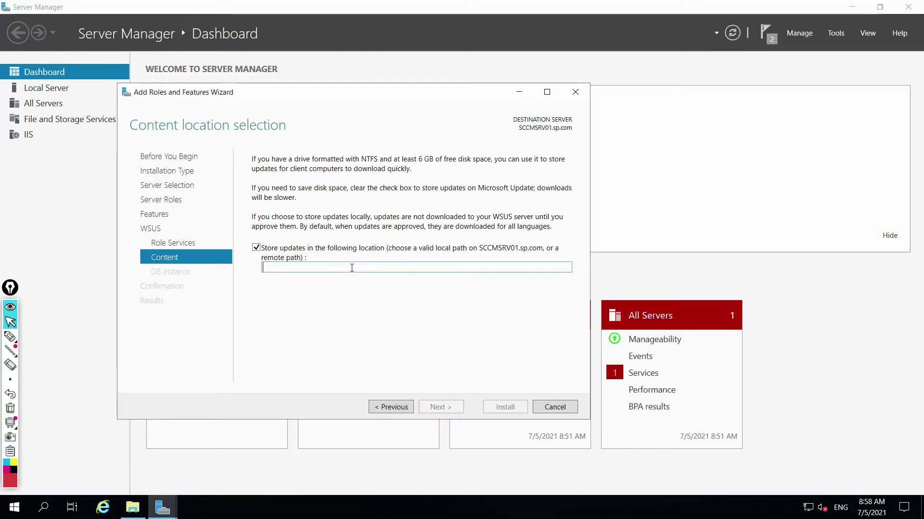
pyautogui.hotkey('ctrl', 'v')
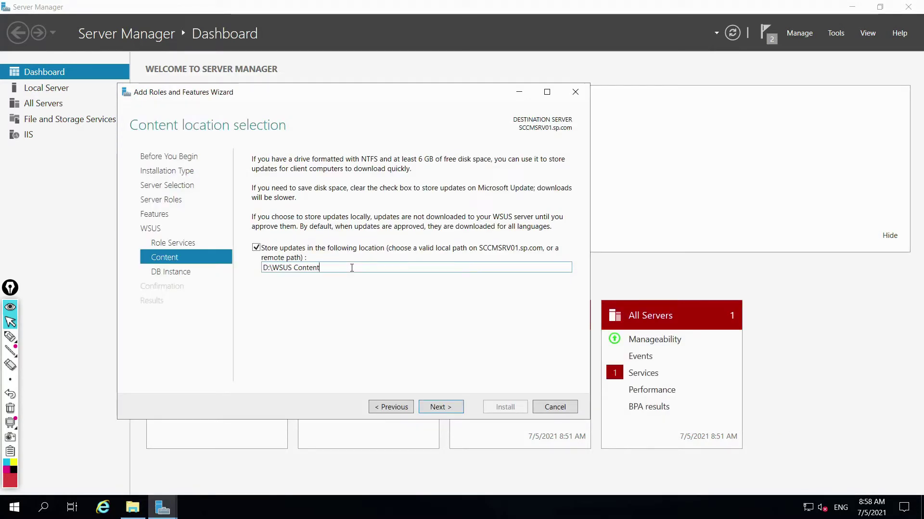
pyautogui.click(438, 407)
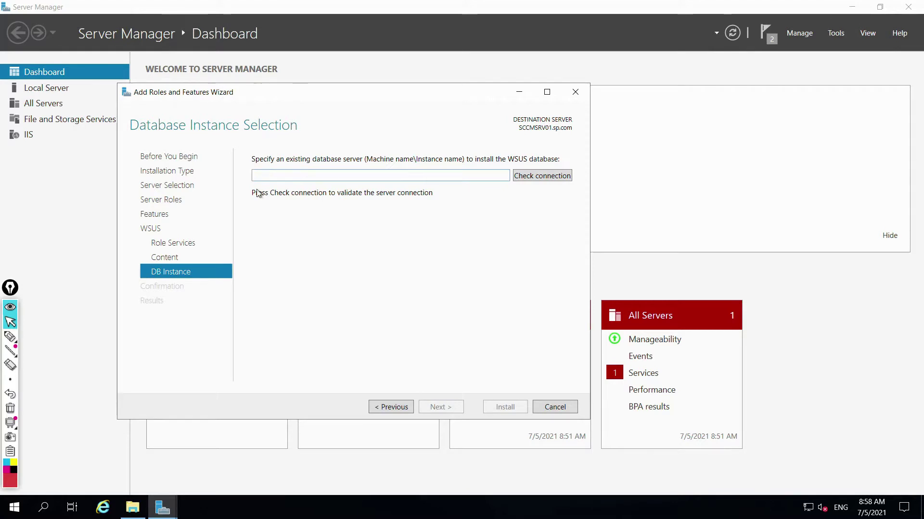
# - Underline and box the Machine name\Instance name hint with the annotation pen, and clear all the markings
pyautogui.click(10, 337)
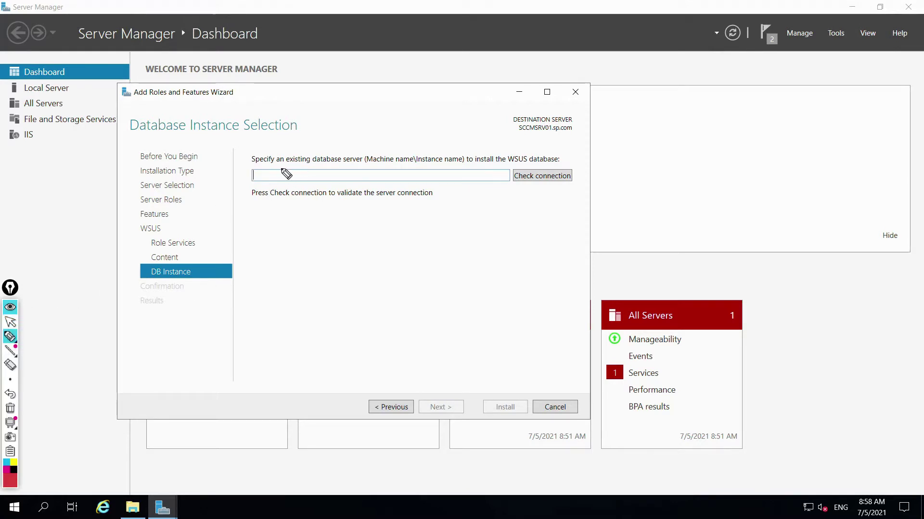
pyautogui.moveTo(250, 169); pyautogui.dragTo(452, 164)
pyautogui.moveTo(365, 164)
pyautogui.mouseDown()
pyautogui.moveTo(365, 147)
pyautogui.moveTo(422, 167)
pyautogui.moveTo(465, 166)
pyautogui.moveTo(404, 147)
pyautogui.moveTo(354, 149)
pyautogui.mouseUp()
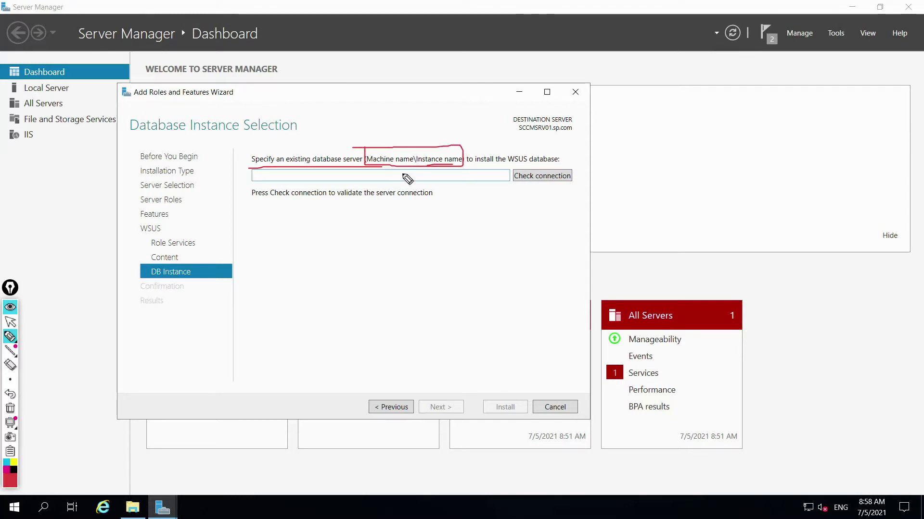
pyautogui.moveTo(364, 120); pyautogui.dragTo(388, 144)
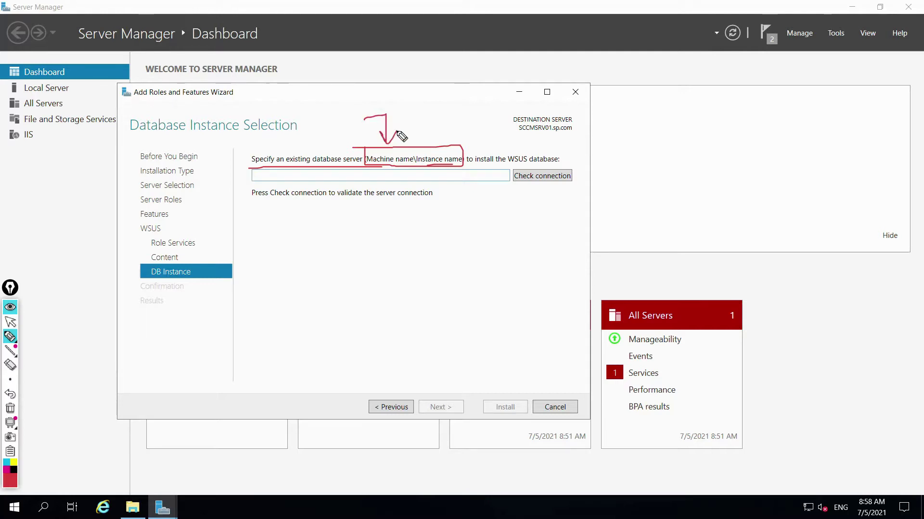
pyautogui.moveTo(412, 144)
pyautogui.mouseDown()
pyautogui.moveTo(433, 166)
pyautogui.moveTo(465, 144)
pyautogui.moveTo(420, 144)
pyautogui.mouseUp()
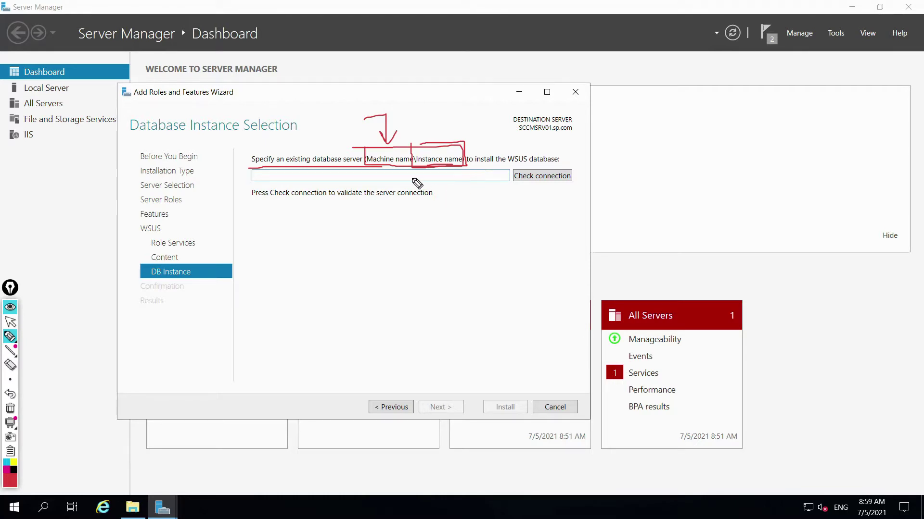
pyautogui.moveTo(364, 145)
pyautogui.mouseDown()
pyautogui.moveTo(360, 185)
pyautogui.moveTo(459, 183)
pyautogui.moveTo(469, 163)
pyautogui.moveTo(380, 144)
pyautogui.mouseUp()
pyautogui.click(10, 409)
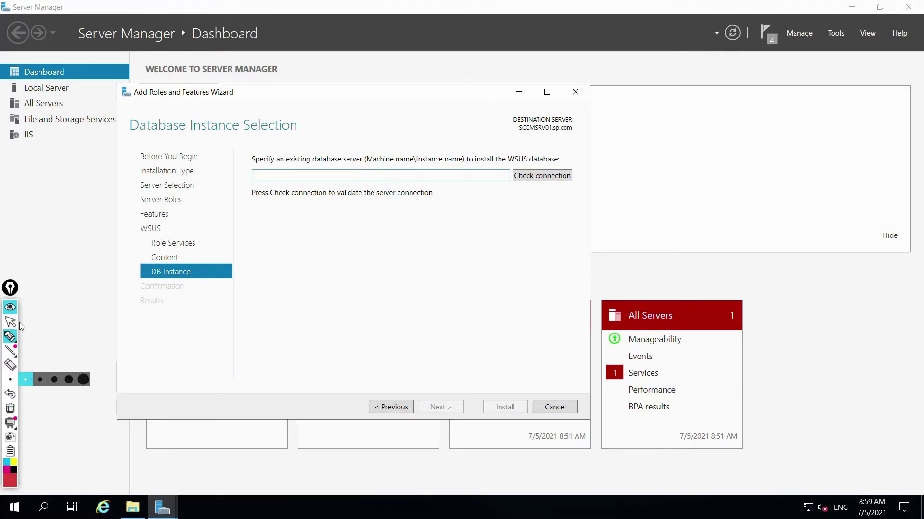
pyautogui.click(10, 322)
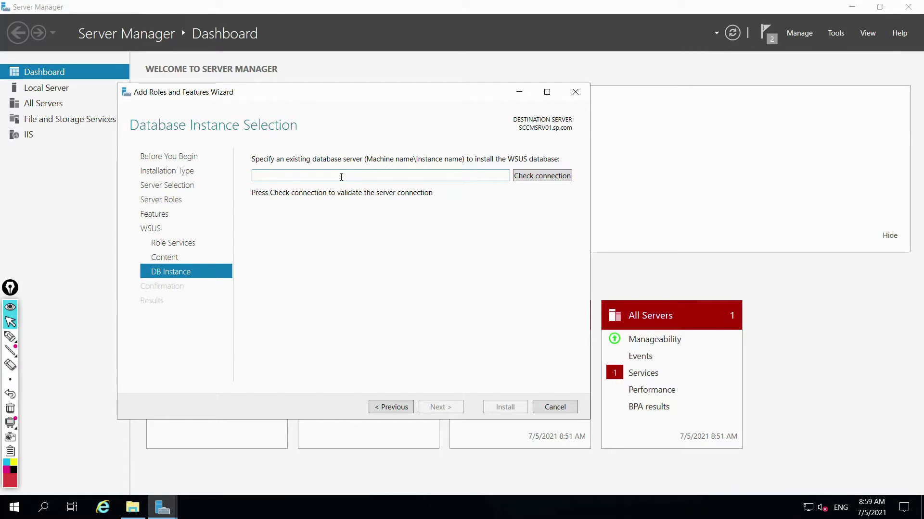
# - Set the existing database server for WSUS to sccmsrv01.sp.com and check its connection
pyautogui.write('sc')
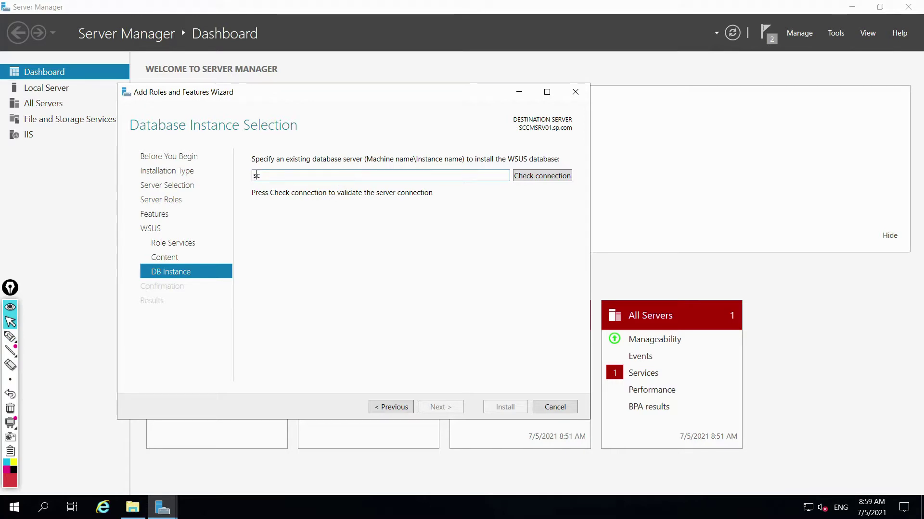
pyautogui.write('cmsrv01.sp.com')
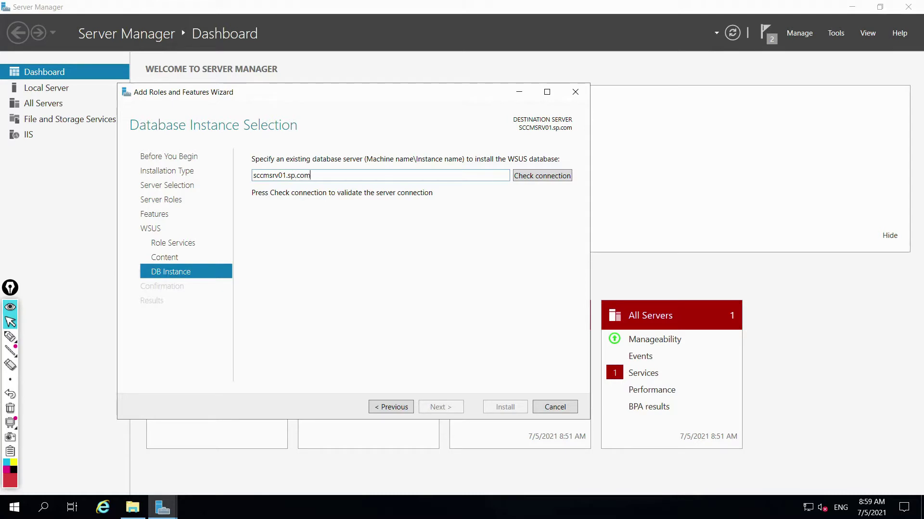
pyautogui.click(539, 176)
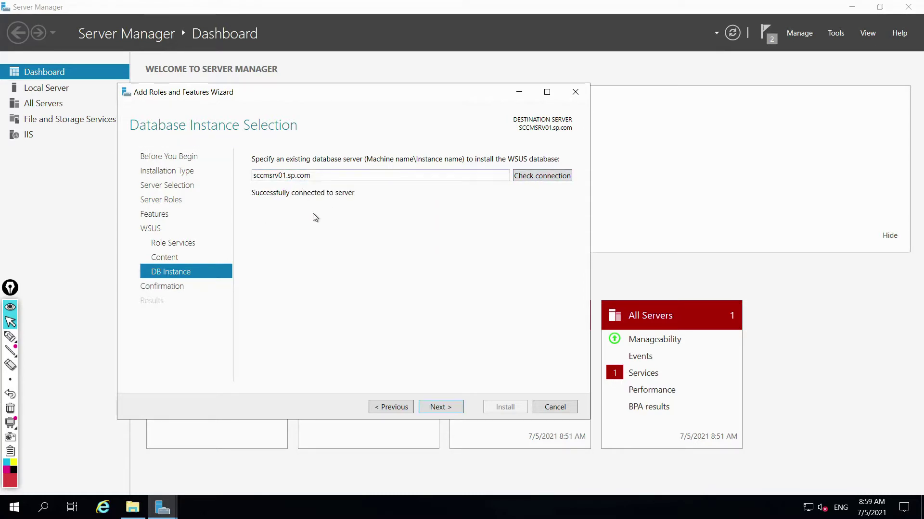
# - Continue to the confirmation page, review the listed roles and features, and start the installation
pyautogui.press('Return')
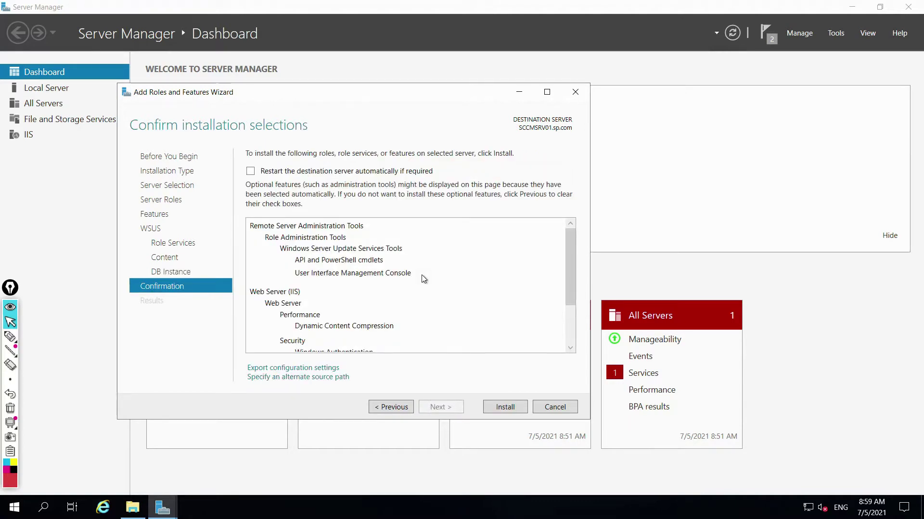
pyautogui.scroll(-3, 572, 330)
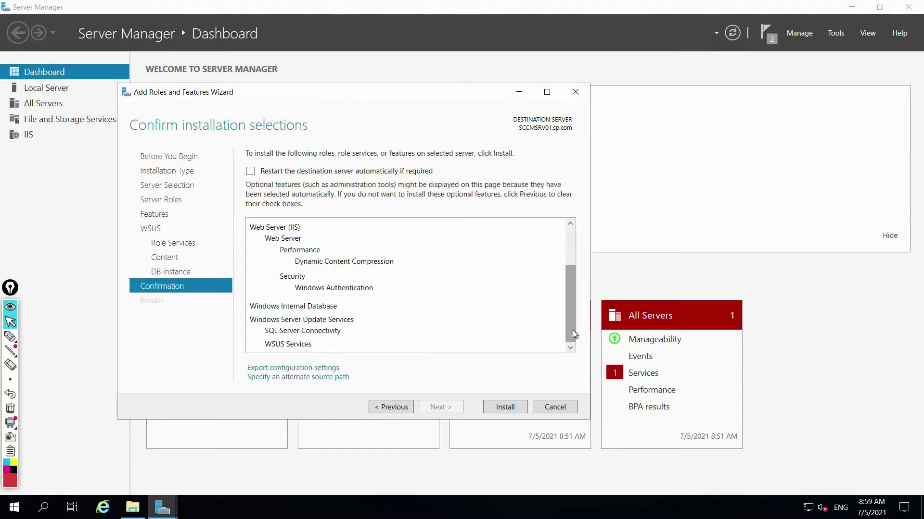
pyautogui.click(497, 408)
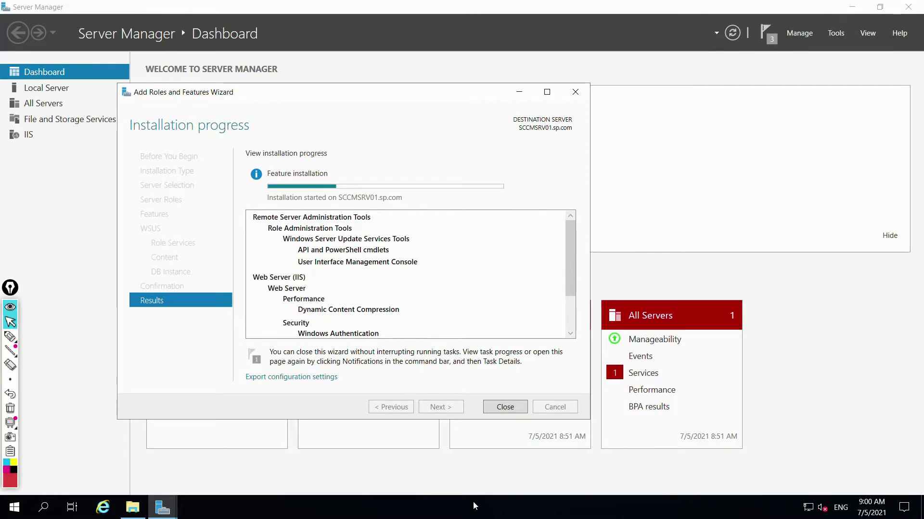
pyautogui.moveTo(669, 2)
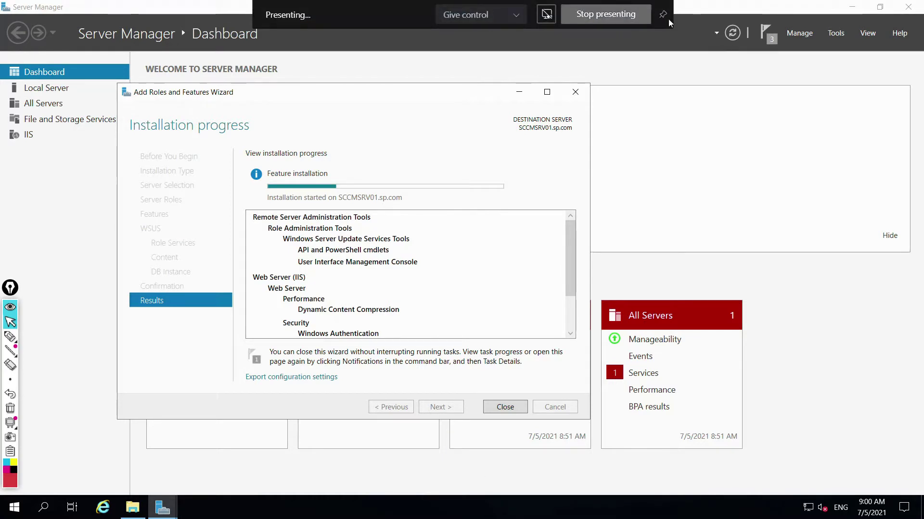
pyautogui.moveTo(783, 2)
pyautogui.moveTo(591, 8); pyautogui.dragTo(840, 8)
pyautogui.click(856, 7)
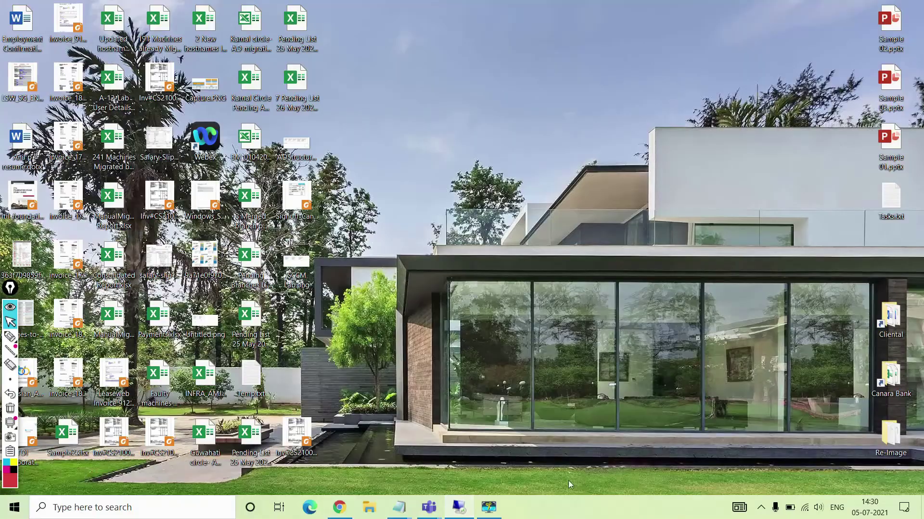
pyautogui.click(518, 437)
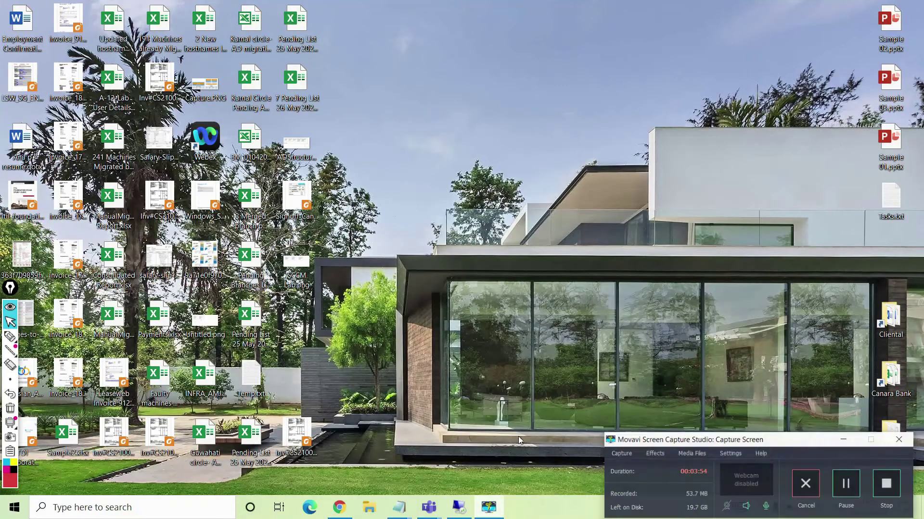
pyautogui.click(841, 445)
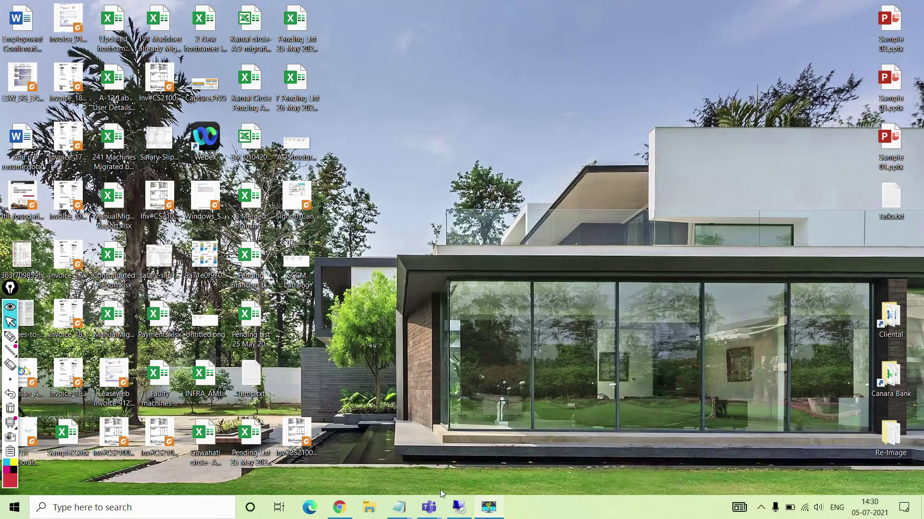
pyautogui.click(458, 508)
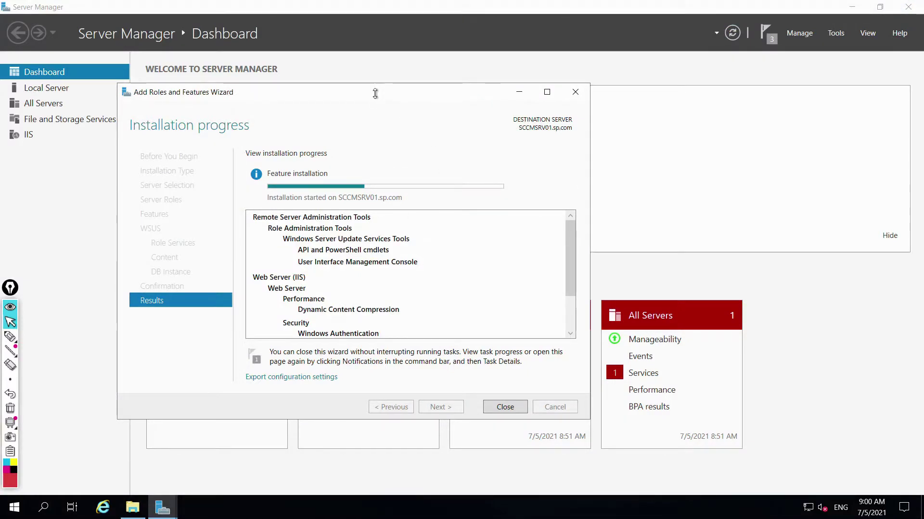
# - Close the completed Add Roles and Features Wizard and launch the WSUS post-installation tasks, checking their progress in the notifications
pyautogui.moveTo(375, 93); pyautogui.dragTo(375, 68)
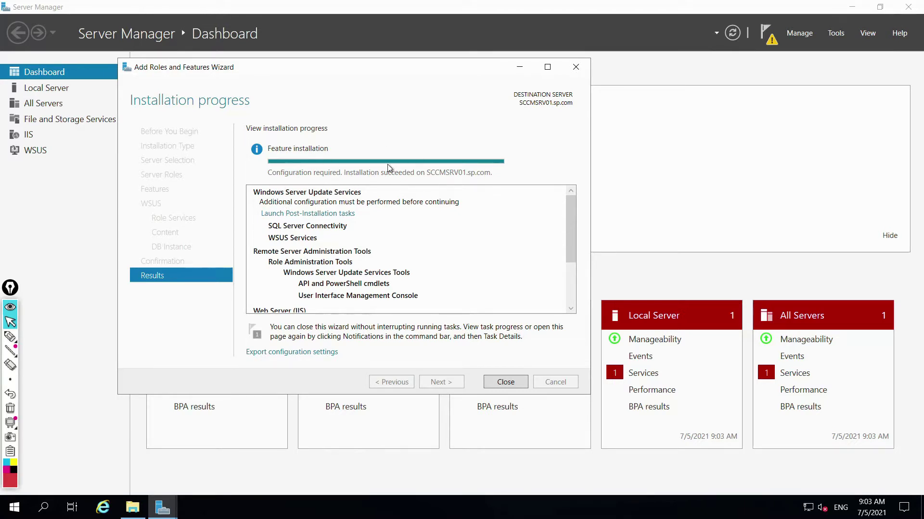
pyautogui.click(506, 382)
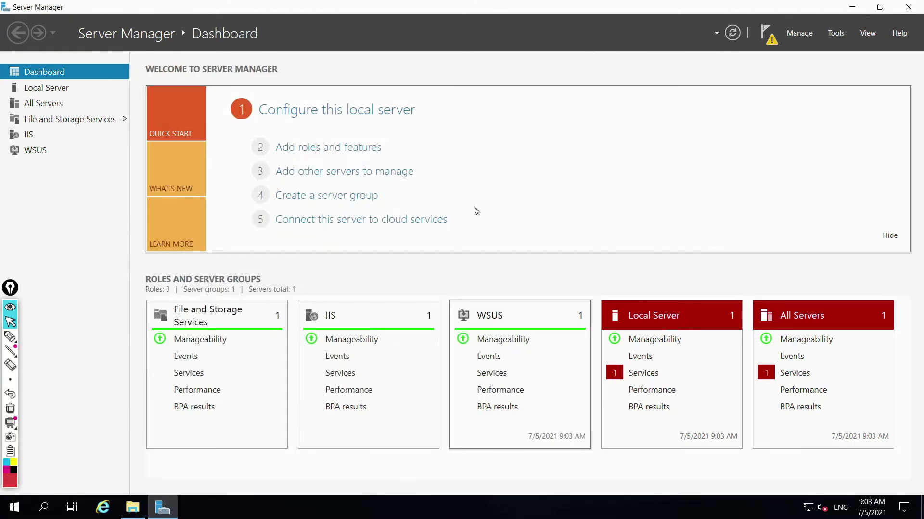
pyautogui.click(771, 40)
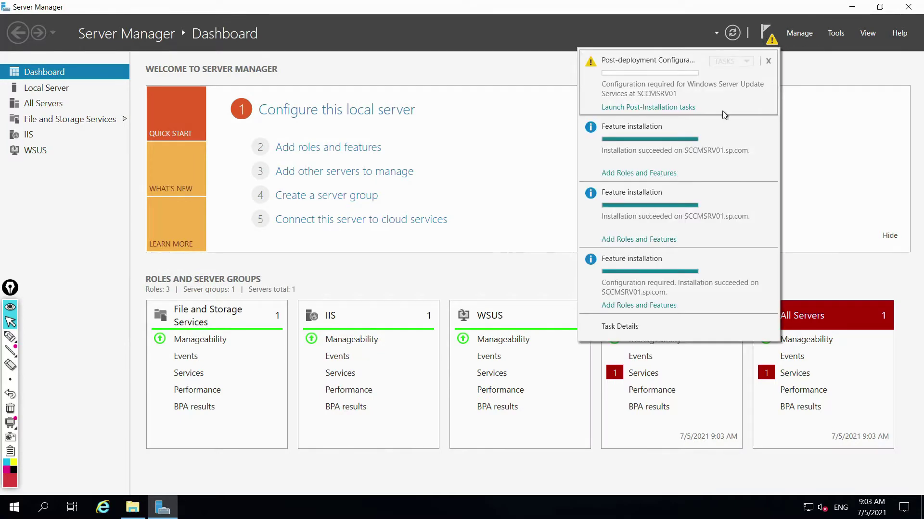
pyautogui.click(646, 108)
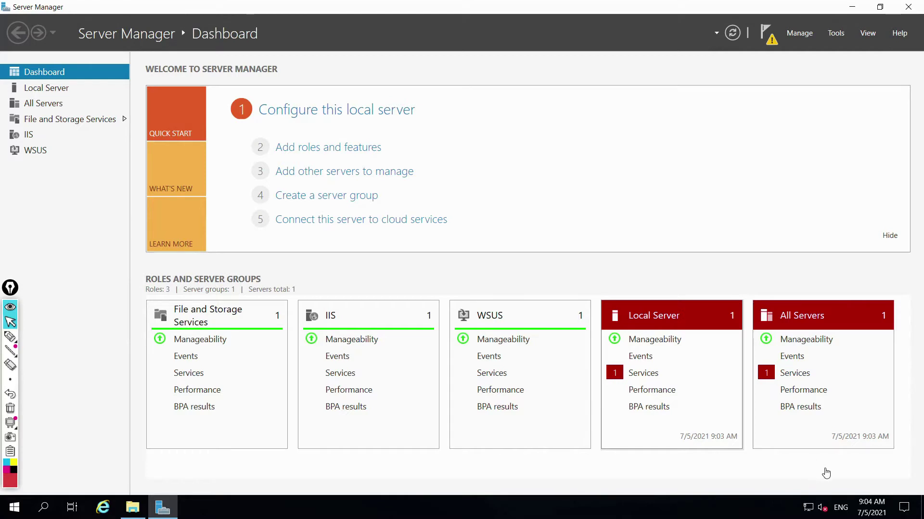
pyautogui.click(769, 41)
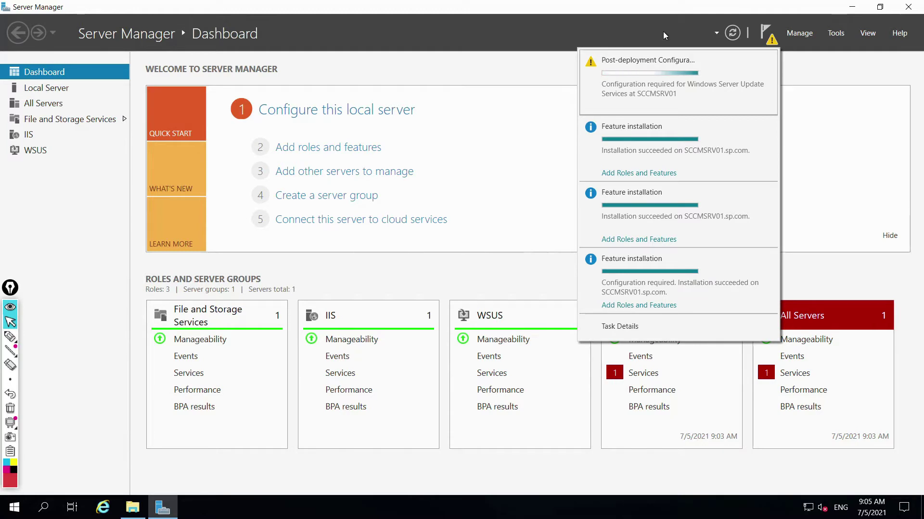
# - Switch to the Pre-requisites.txt notes in Notepad and highlight the Step11 text, Install WSUS Role & Basic Configuration
pyautogui.moveTo(856, 10)
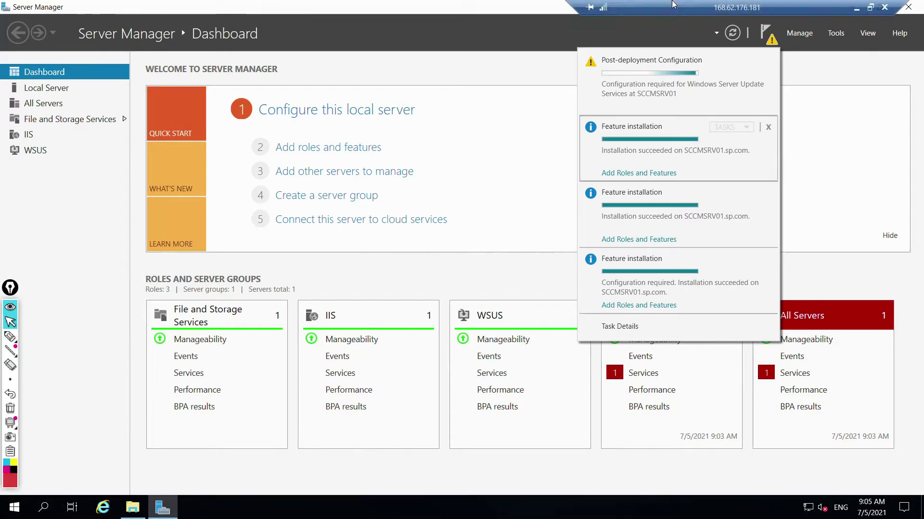
pyautogui.click(856, 11)
pyautogui.moveTo(400, 508)
pyautogui.click(418, 458)
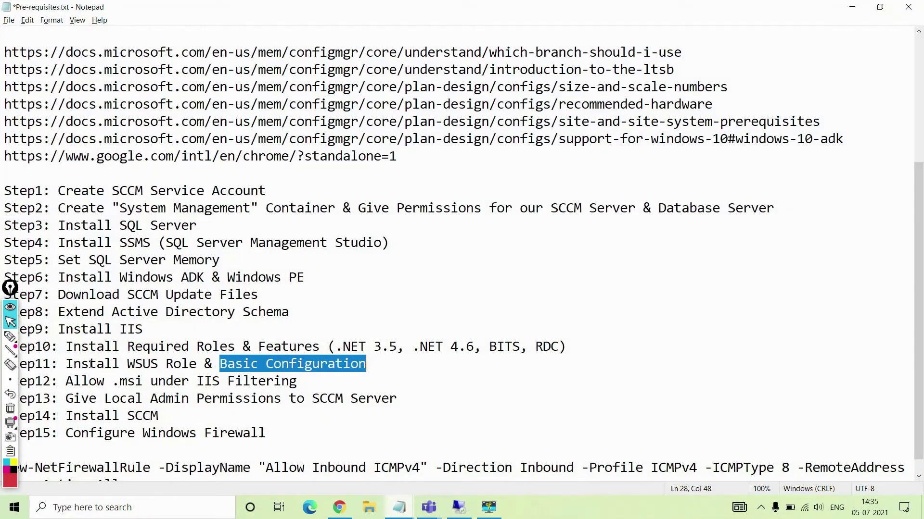
pyautogui.moveTo(66, 366); pyautogui.dragTo(366, 365)
pyautogui.click(852, 6)
pyautogui.click(781, 428)
pyautogui.click(495, 503)
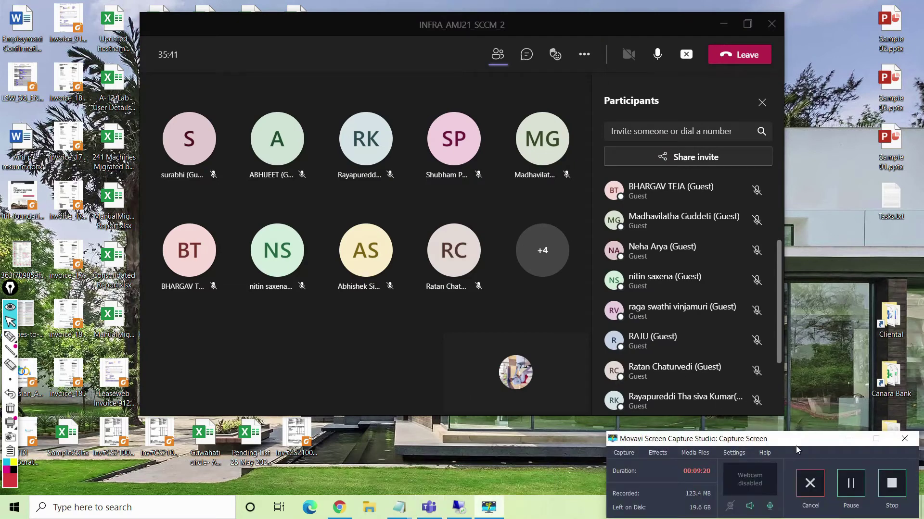
pyautogui.click(851, 483)
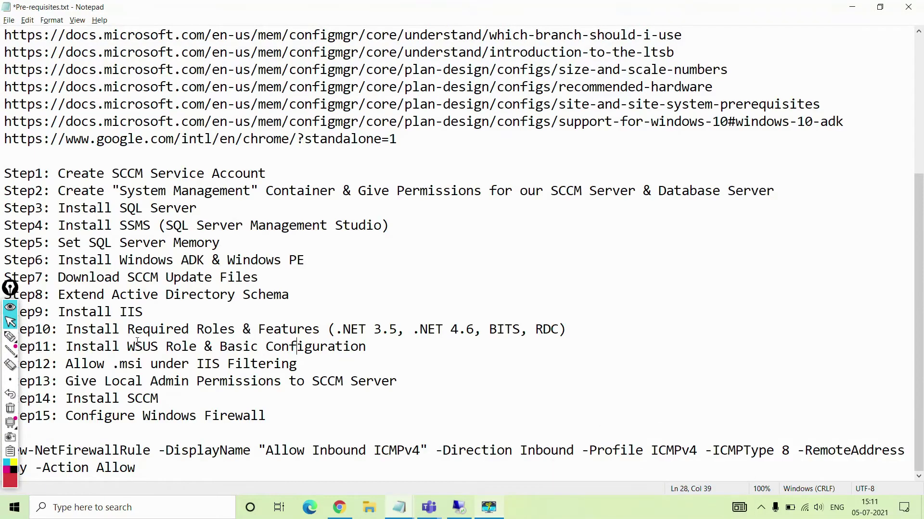
# - Highlight Basic Configuration in the Step11 line of the notes, and return to the remote server session
pyautogui.click(136, 345)
pyautogui.moveTo(68, 346); pyautogui.dragTo(366, 346)
pyautogui.click(220, 346)
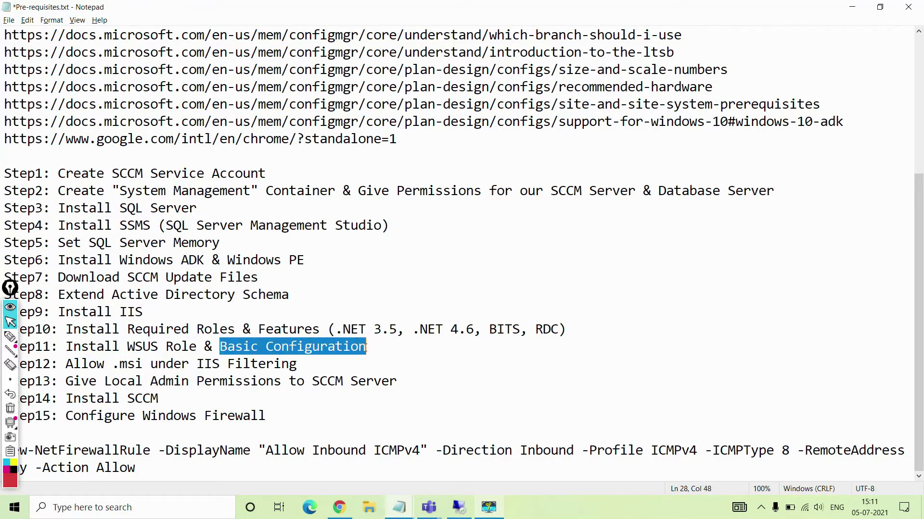
pyautogui.click(852, 7)
pyautogui.click(460, 508)
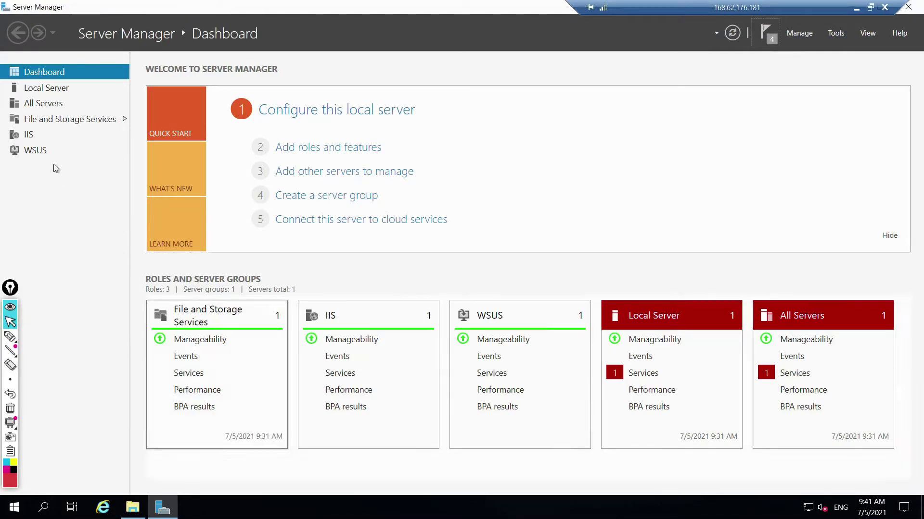
# - Check the post-deployment configuration status in the server notifications, and open the Windows Server Update Services tool
pyautogui.click(851, 7)
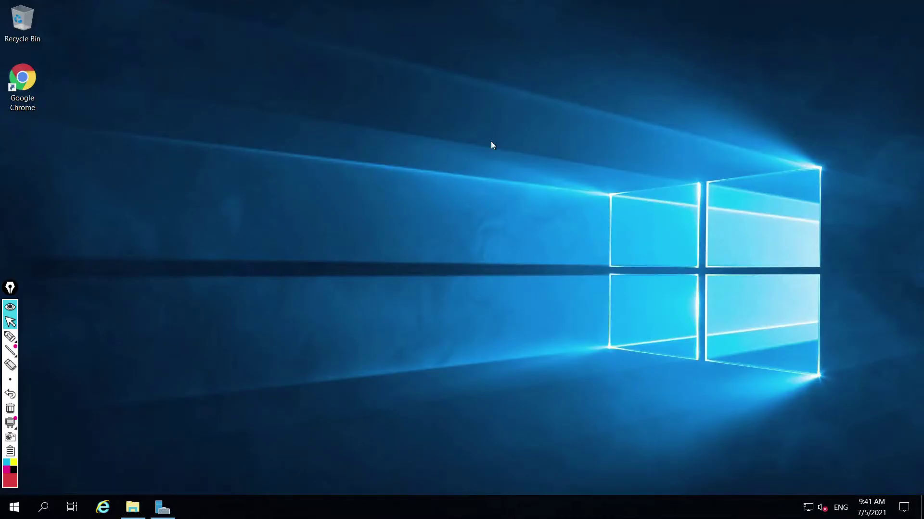
pyautogui.click(161, 511)
pyautogui.click(770, 36)
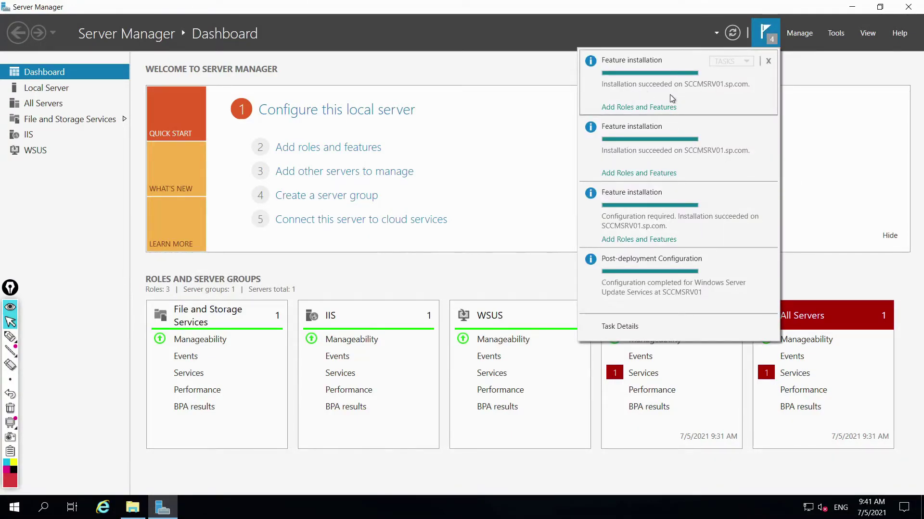
pyautogui.click(475, 72)
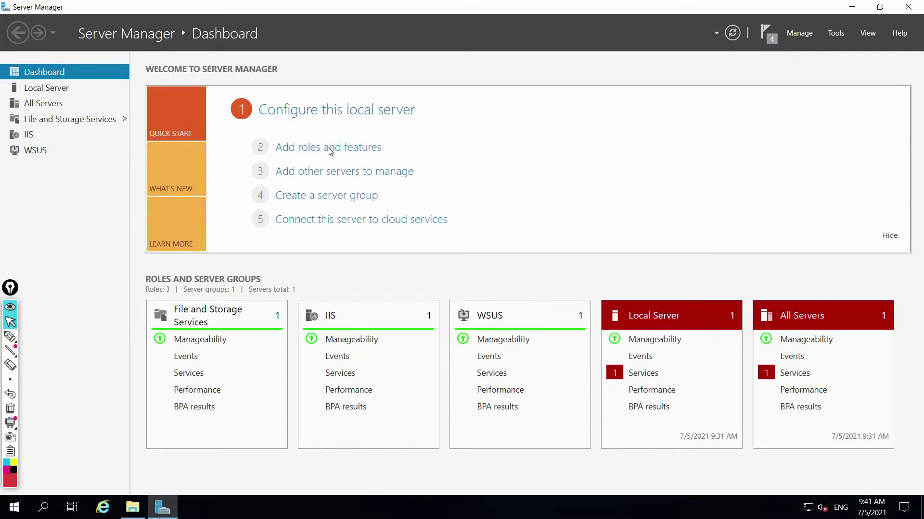
pyautogui.click(837, 33)
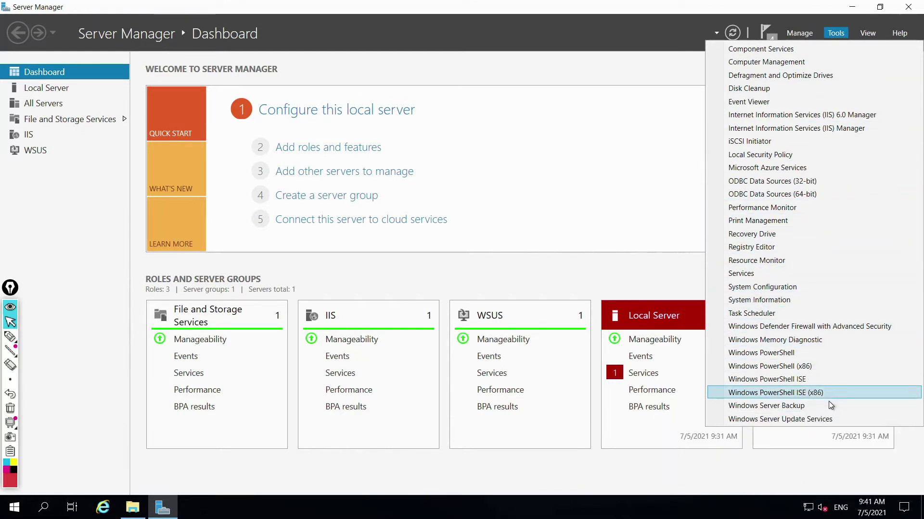
pyautogui.click(824, 420)
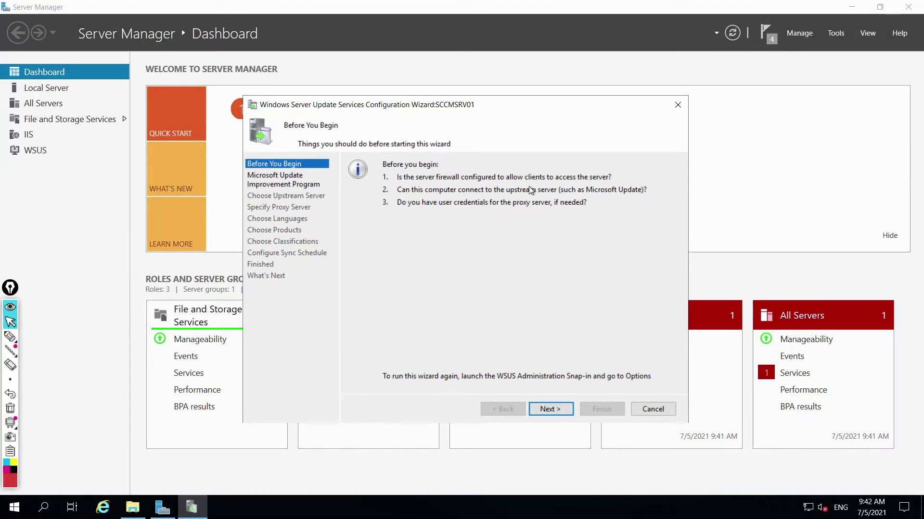
# - Outline the words proxy server in the wizard's third prerequisite with the pen, and draw two arrows and a checkmark from it
pyautogui.click(10, 338)
pyautogui.moveTo(510, 210)
pyautogui.mouseDown()
pyautogui.moveTo(558, 214)
pyautogui.moveTo(557, 196)
pyautogui.moveTo(506, 206)
pyautogui.moveTo(626, 219)
pyautogui.mouseUp()
pyautogui.moveTo(607, 226); pyautogui.dragTo(627, 219)
pyautogui.moveTo(633, 208)
pyautogui.mouseDown()
pyautogui.moveTo(643, 215)
pyautogui.moveTo(856, 173)
pyautogui.mouseUp()
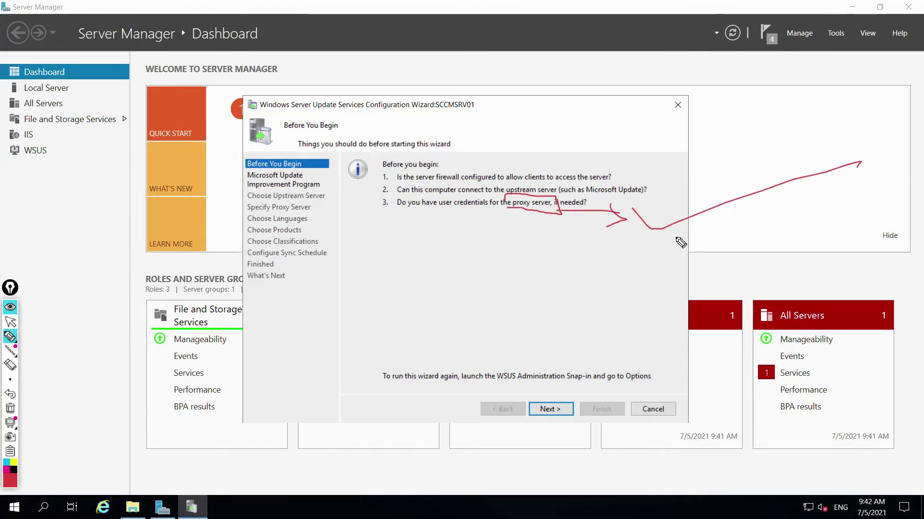
pyautogui.moveTo(533, 210); pyautogui.dragTo(689, 266)
pyautogui.moveTo(821, 248)
pyautogui.mouseDown()
pyautogui.moveTo(838, 259)
pyautogui.moveTo(824, 278)
pyautogui.mouseUp()
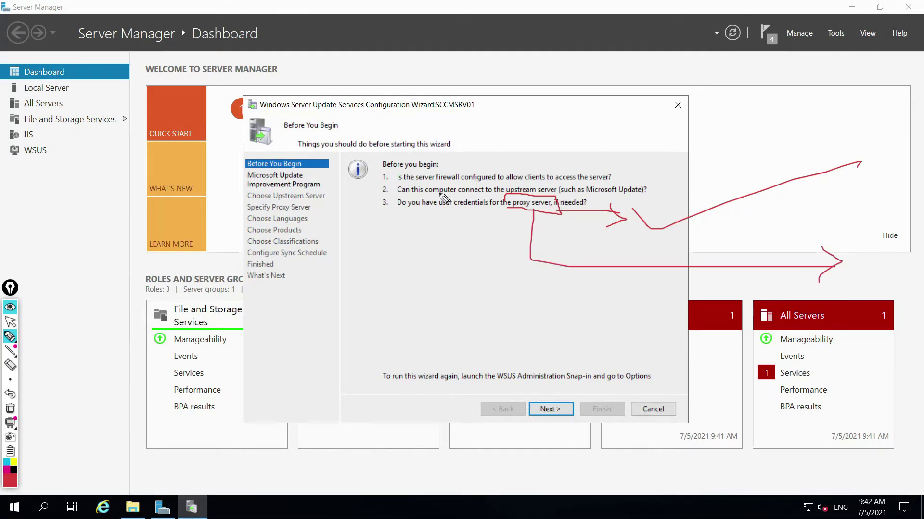
# - Underline the firewall and upstream server prerequisites and Choose Upstream Server with the pen, draw an arrow to the first prerequisite, and clear the annotations
pyautogui.moveTo(399, 194); pyautogui.dragTo(607, 202)
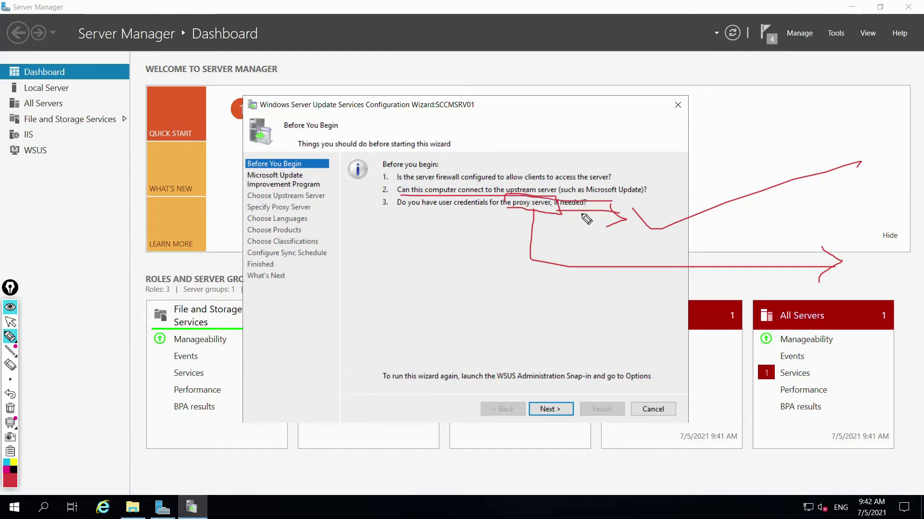
pyautogui.moveTo(254, 201); pyautogui.dragTo(321, 204)
pyautogui.moveTo(414, 182); pyautogui.dragTo(539, 182)
pyautogui.moveTo(778, 126)
pyautogui.mouseDown()
pyautogui.moveTo(582, 168)
pyautogui.moveTo(579, 159)
pyautogui.moveTo(615, 155)
pyautogui.mouseUp()
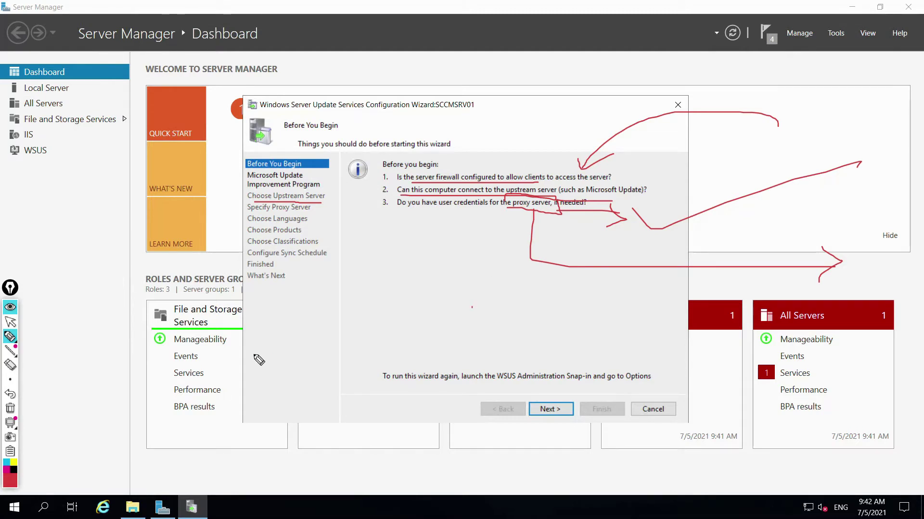
pyautogui.click(10, 336)
pyautogui.click(10, 409)
# - Advance the WSUS configuration wizard to Choose Upstream Server without joining the Microsoft Update Improvement Program
pyautogui.click(10, 322)
pyautogui.click(550, 409)
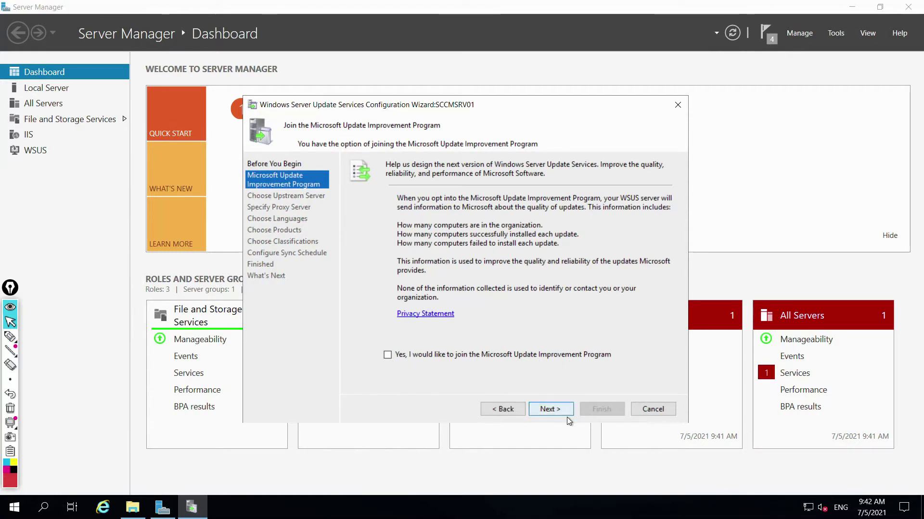
pyautogui.click(553, 410)
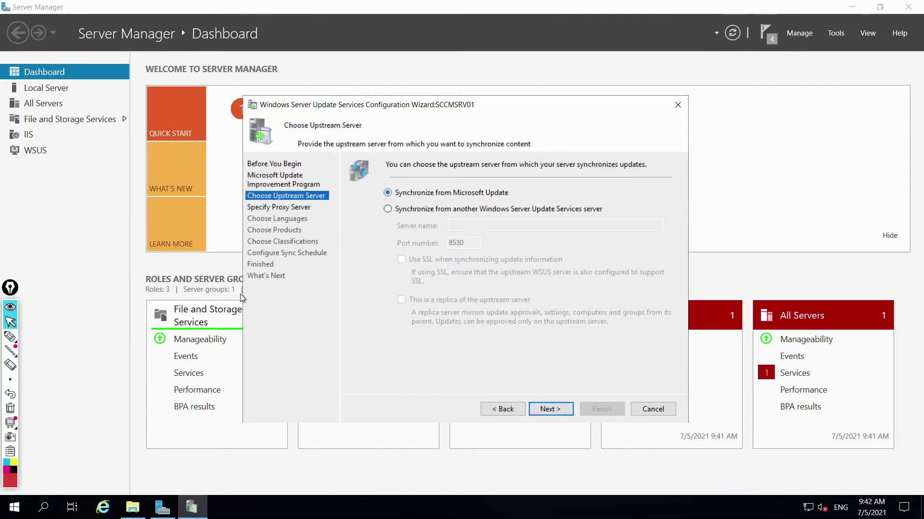
# - Box port number 8530 with the pen, write HTTPS beside it, and clear the annotations
pyautogui.click(11, 337)
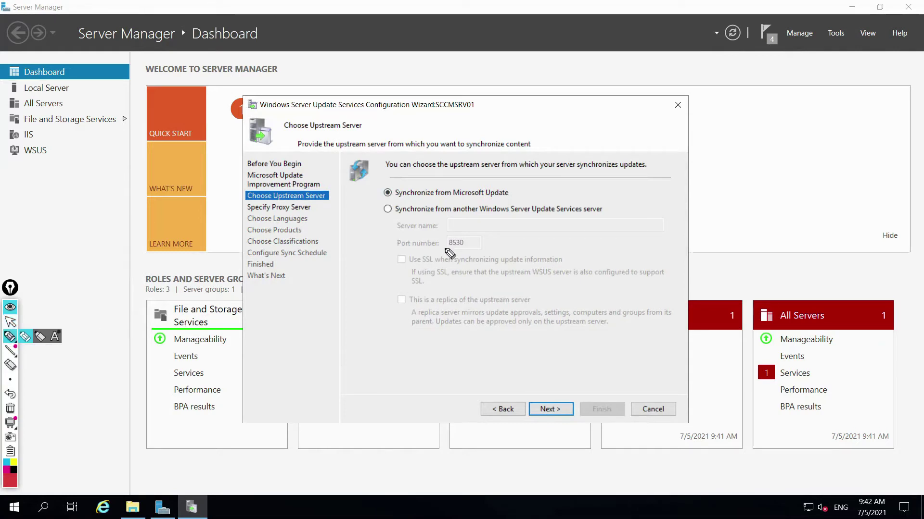
pyautogui.moveTo(445, 239)
pyautogui.mouseDown()
pyautogui.moveTo(443, 251)
pyautogui.moveTo(477, 251)
pyautogui.moveTo(475, 235)
pyautogui.moveTo(443, 234)
pyautogui.mouseUp()
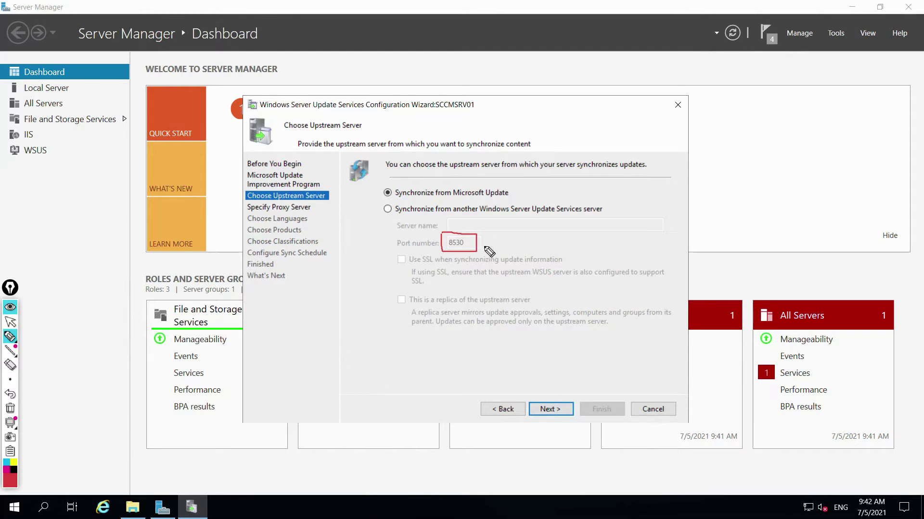
pyautogui.moveTo(507, 231)
pyautogui.mouseDown()
pyautogui.moveTo(536, 250)
pyautogui.moveTo(553, 228)
pyautogui.moveTo(553, 260)
pyautogui.moveTo(570, 239)
pyautogui.moveTo(598, 244)
pyautogui.moveTo(568, 254)
pyautogui.mouseUp()
pyautogui.moveTo(469, 233); pyautogui.dragTo(469, 265)
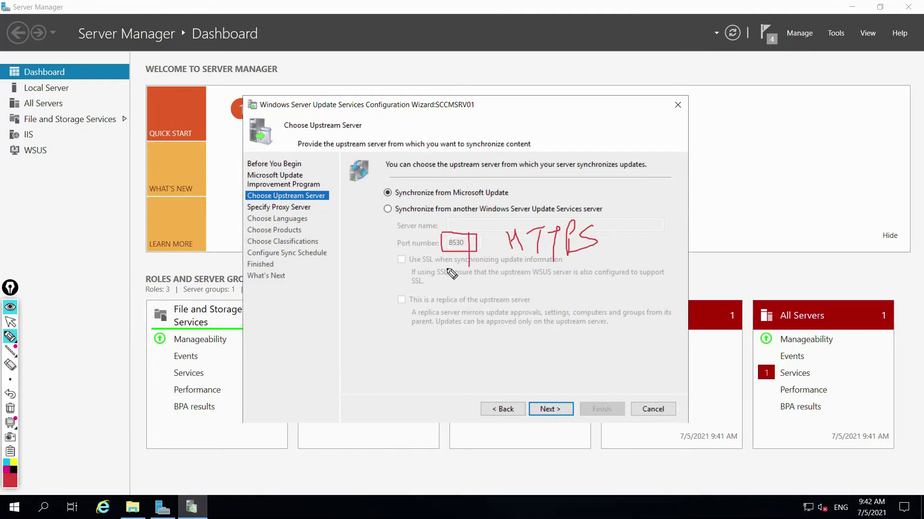
pyautogui.click(10, 408)
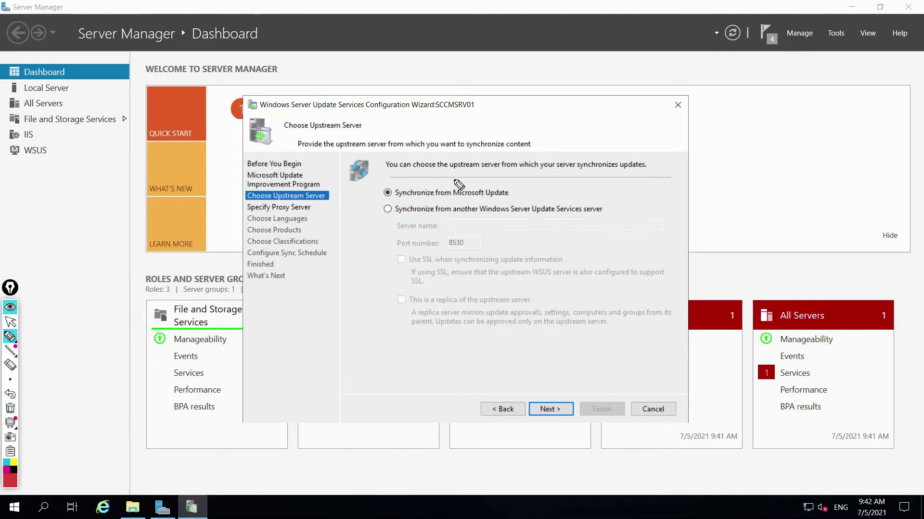
# - Outline Synchronize from Microsoft Update with the pen, draw an arrow up from it, and write MU at the arrow's end
pyautogui.moveTo(439, 206)
pyautogui.mouseDown()
pyautogui.moveTo(528, 199)
pyautogui.moveTo(519, 183)
pyautogui.moveTo(387, 191)
pyautogui.mouseUp()
pyautogui.moveTo(473, 185)
pyautogui.mouseDown()
pyautogui.moveTo(474, 168)
pyautogui.moveTo(530, 120)
pyautogui.moveTo(531, 131)
pyautogui.mouseUp()
pyautogui.moveTo(568, 100); pyautogui.dragTo(605, 95)
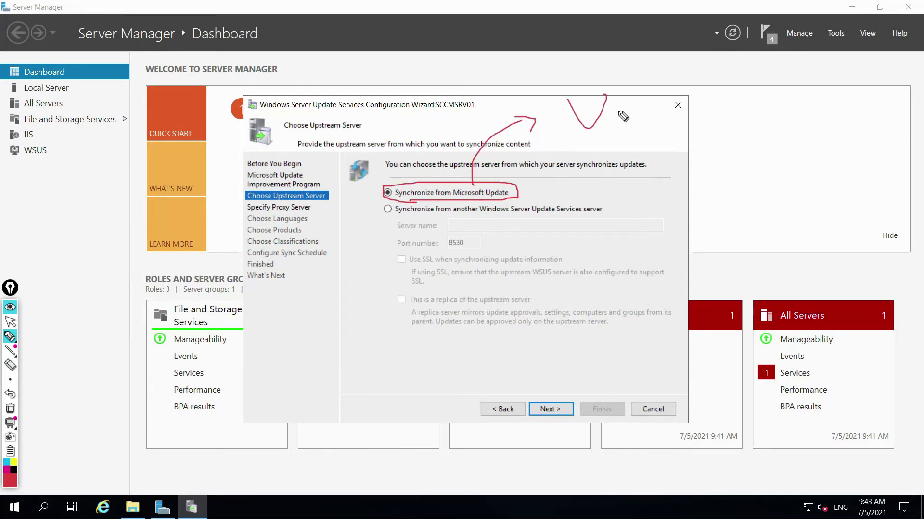
pyautogui.moveTo(539, 99); pyautogui.dragTo(552, 137)
pyautogui.moveTo(540, 89); pyautogui.dragTo(570, 115)
pyautogui.moveTo(526, 167); pyautogui.dragTo(774, 117)
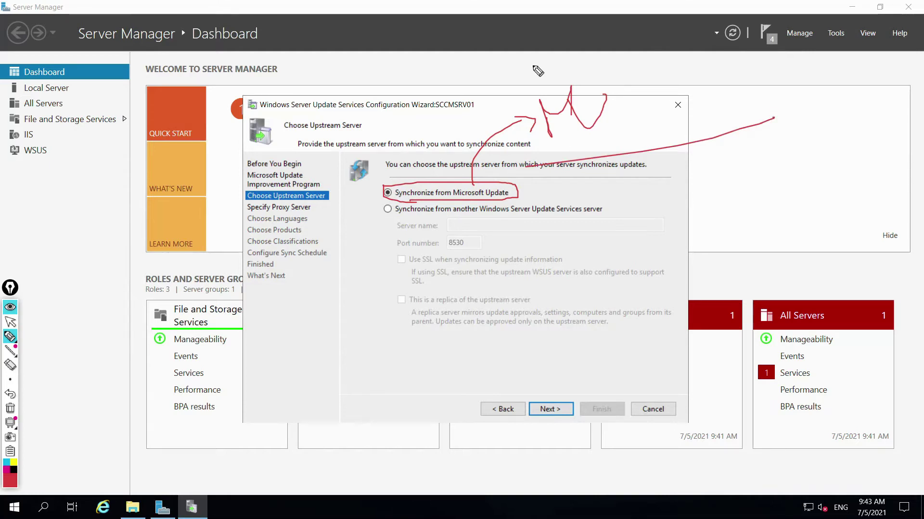
# - Write WSUS beside the wizard, underline the space below the replica option, connect it to WSUS with an arrow, and box the word
pyautogui.moveTo(81, 193)
pyautogui.mouseDown()
pyautogui.moveTo(96, 212)
pyautogui.moveTo(106, 182)
pyautogui.moveTo(176, 158)
pyautogui.moveTo(145, 188)
pyautogui.mouseUp()
pyautogui.moveTo(443, 339); pyautogui.dragTo(552, 346)
pyautogui.moveTo(481, 350); pyautogui.dragTo(615, 352)
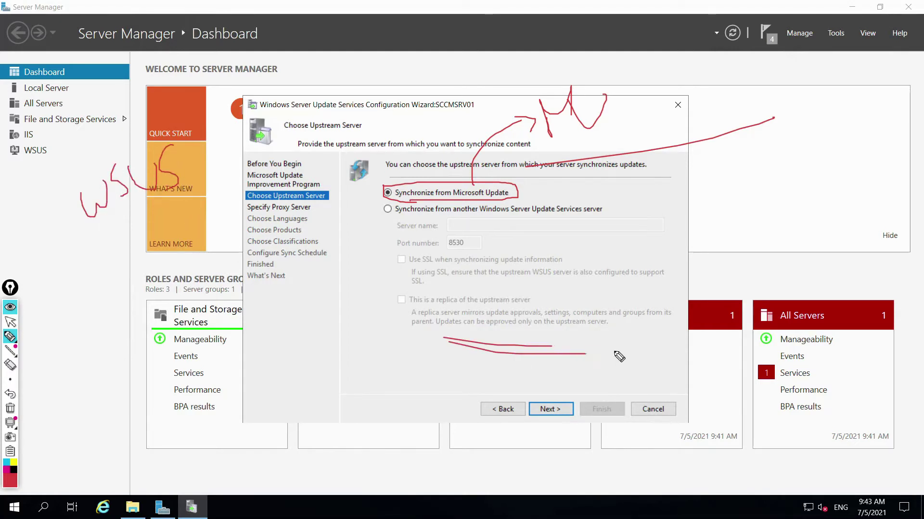
pyautogui.moveTo(487, 327)
pyautogui.mouseDown()
pyautogui.moveTo(219, 271)
pyautogui.moveTo(169, 226)
pyautogui.moveTo(183, 222)
pyautogui.mouseUp()
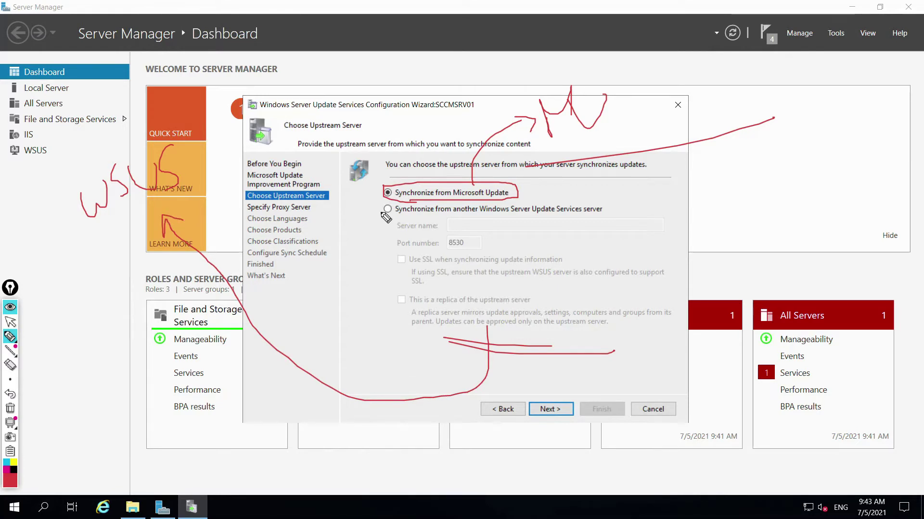
pyautogui.moveTo(60, 161)
pyautogui.mouseDown()
pyautogui.moveTo(214, 227)
pyautogui.moveTo(20, 136)
pyautogui.mouseUp()
pyautogui.moveTo(142, 258)
pyautogui.mouseDown()
pyautogui.moveTo(107, 294)
pyautogui.moveTo(163, 288)
pyautogui.mouseUp()
# - Mark the option to synchronize from another WSUS server with an arrow and underline, write Upstream above WSUS, and clear all annotations
pyautogui.moveTo(329, 206); pyautogui.dragTo(376, 205)
pyautogui.click(364, 198)
pyautogui.moveTo(376, 206); pyautogui.dragTo(366, 212)
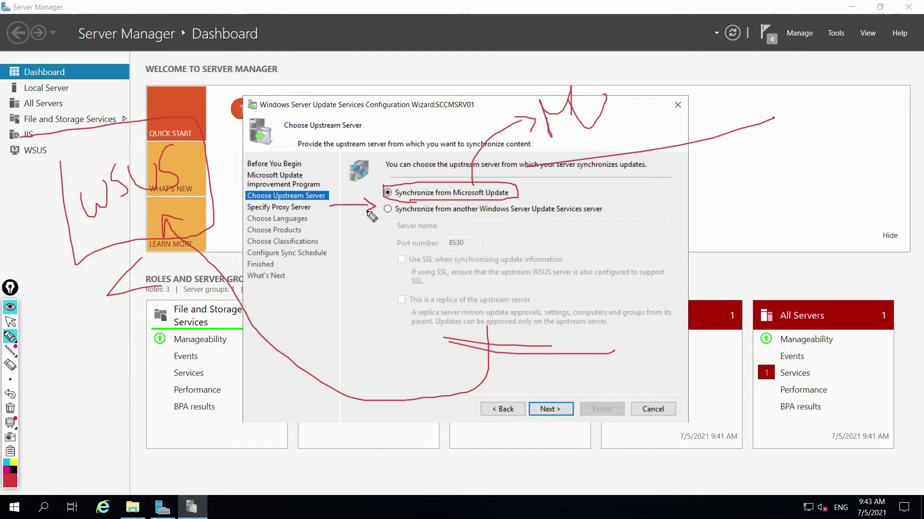
pyautogui.moveTo(487, 216); pyautogui.dragTo(587, 219)
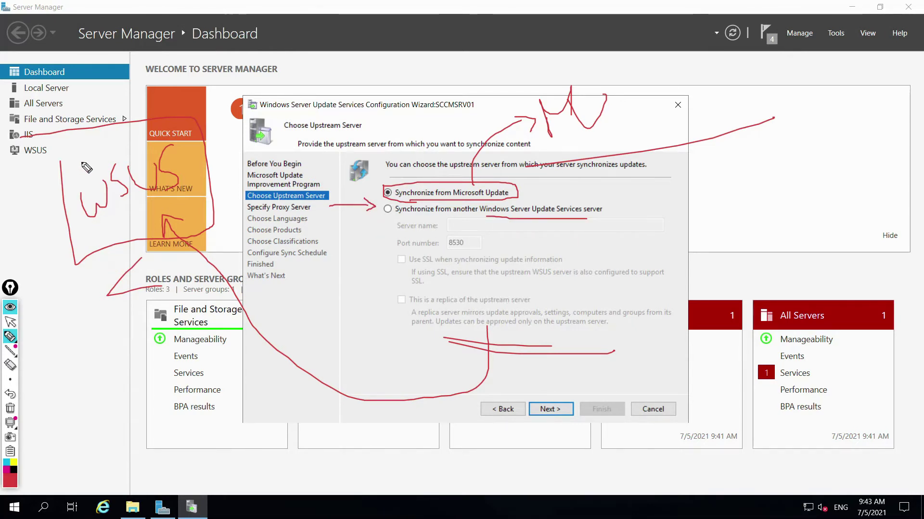
pyautogui.moveTo(102, 96)
pyautogui.mouseDown()
pyautogui.moveTo(85, 139)
pyautogui.moveTo(134, 152)
pyautogui.mouseUp()
pyautogui.moveTo(157, 117); pyautogui.dragTo(166, 135)
pyautogui.moveTo(198, 110); pyautogui.dragTo(284, 98)
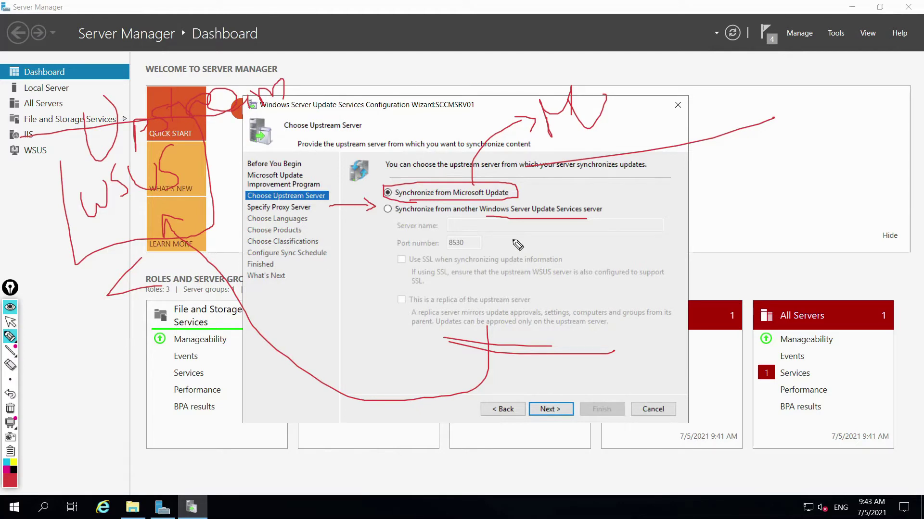
pyautogui.moveTo(343, 199); pyautogui.dragTo(364, 199)
pyautogui.click(10, 408)
# - Keep Synchronize from Microsoft Update and no proxy server, and cancel the wizard at the Connect to Upstream Server page without connecting
pyautogui.click(13, 323)
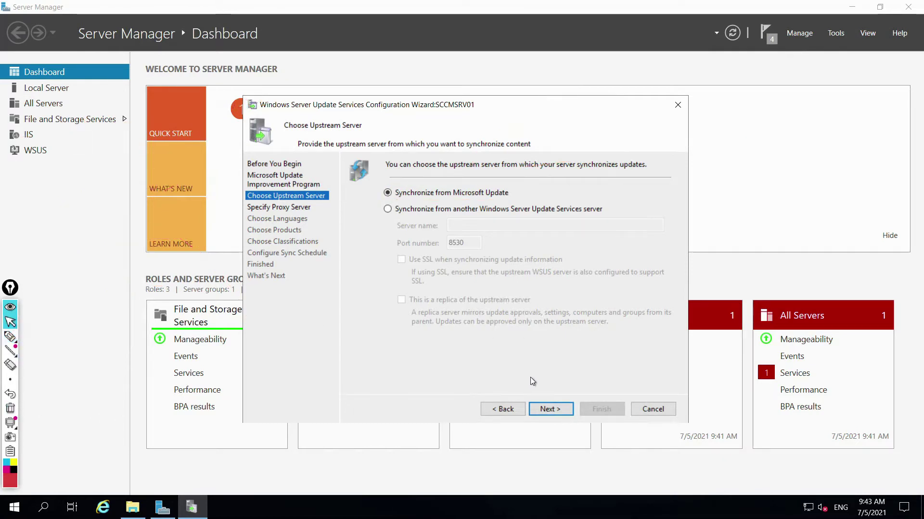
pyautogui.click(558, 411)
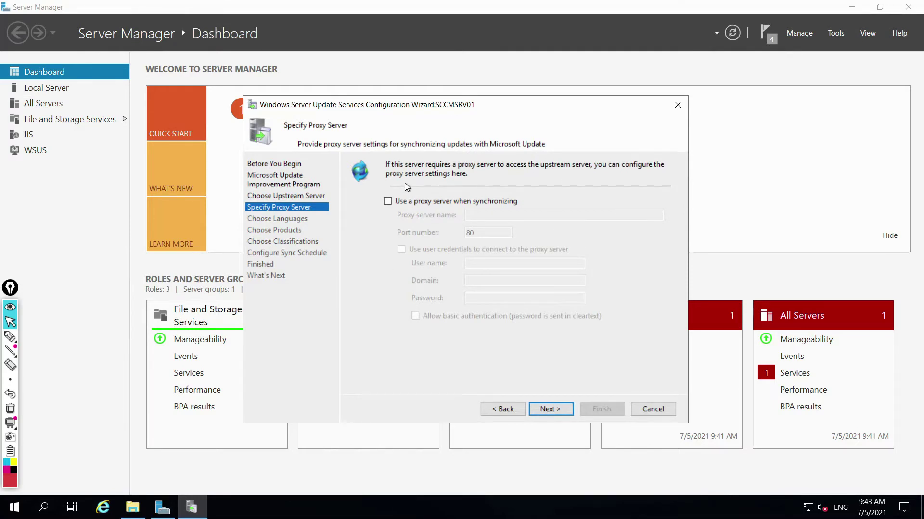
pyautogui.click(548, 409)
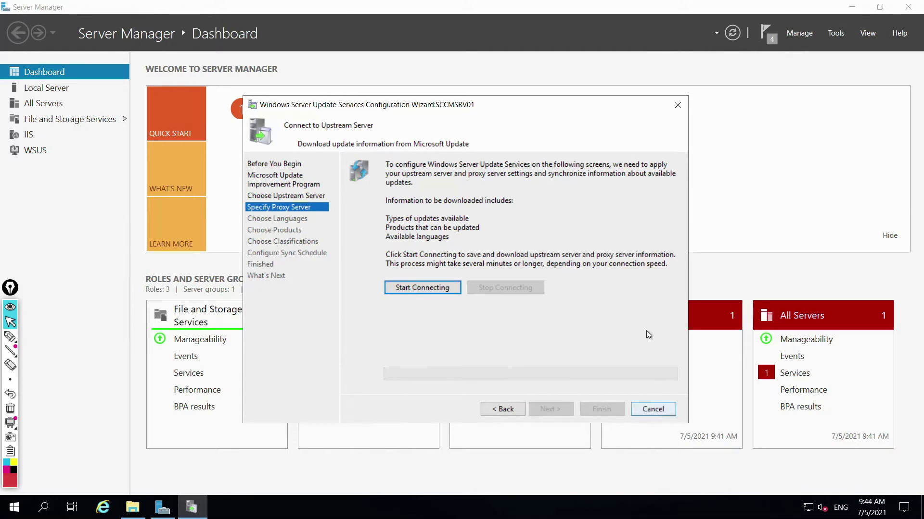
pyautogui.press('Escape')
pyautogui.click(507, 338)
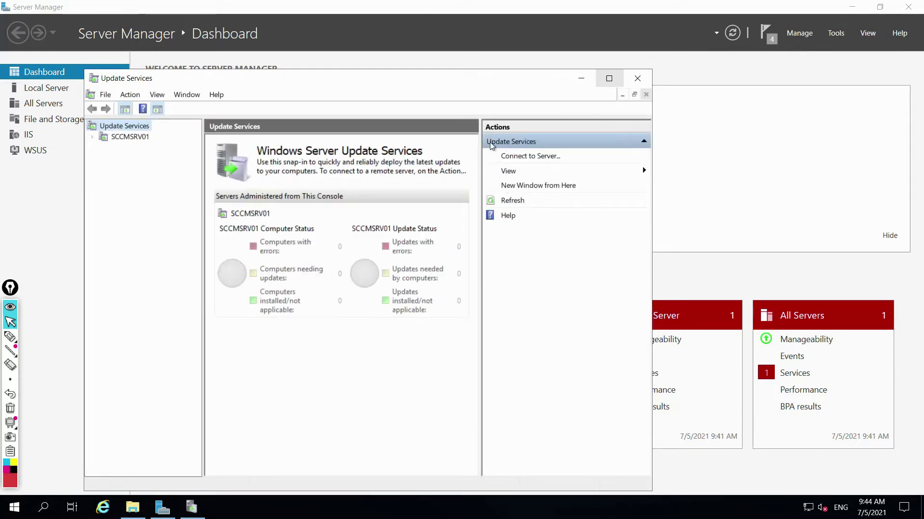
# - Maximize the Update Services console, expand SCCMSRV01 to view its nodes, and close the console
pyautogui.click(609, 78)
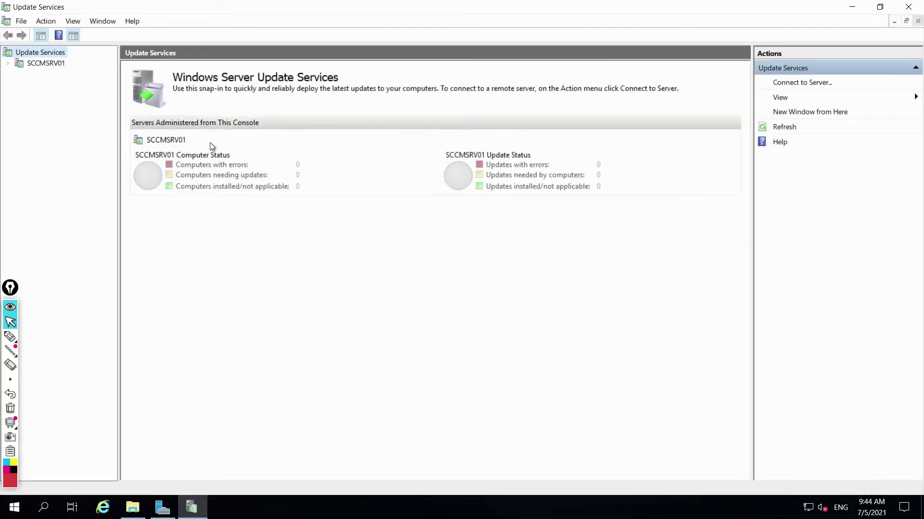
pyautogui.click(10, 63)
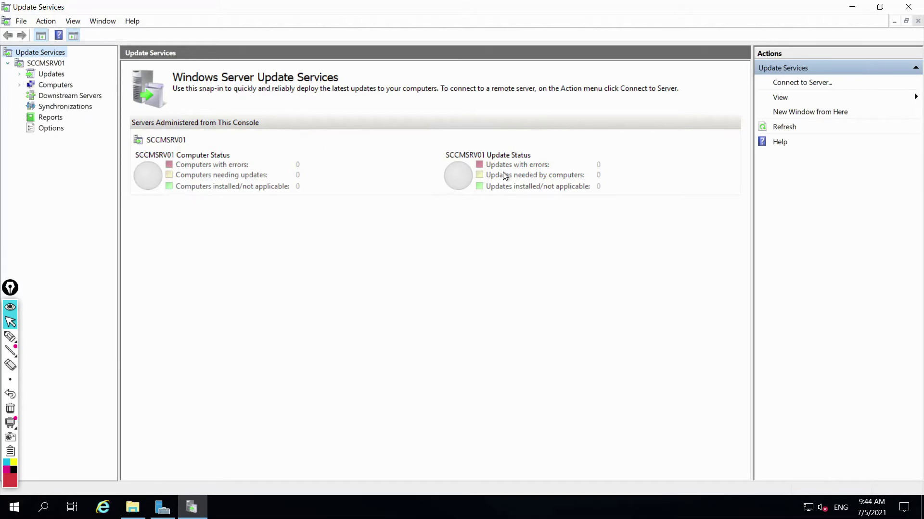
pyautogui.click(908, 7)
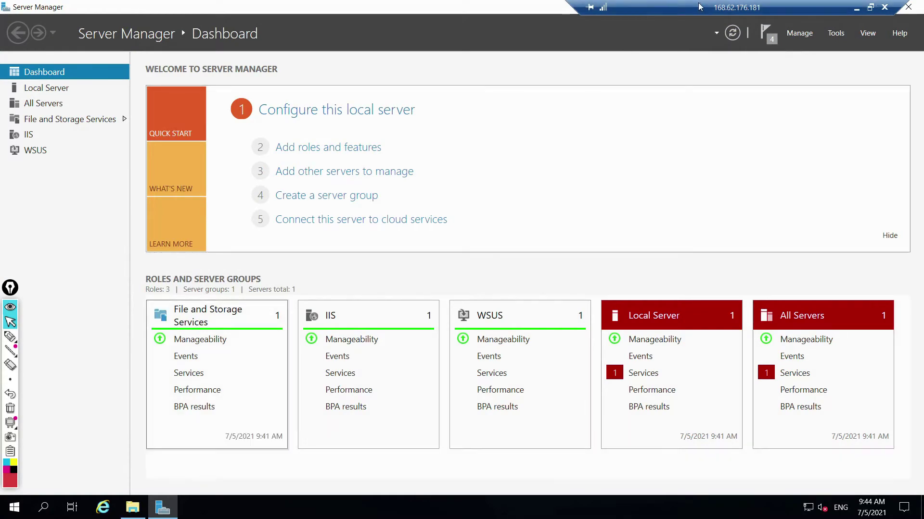
# - Switch to the Pre-requisites.txt notes in Notepad and highlight .msi and IIS Filtering in the Step12 line
pyautogui.click(856, 9)
pyautogui.moveTo(399, 508)
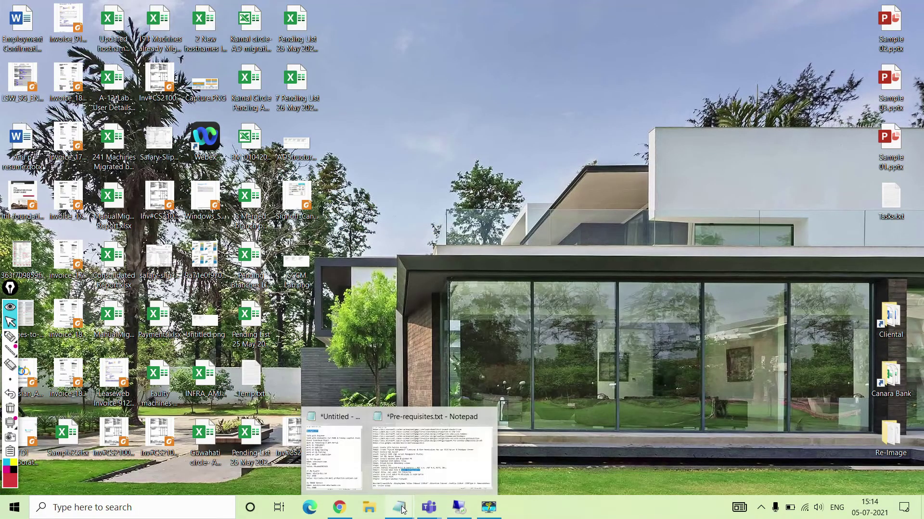
pyautogui.click(424, 447)
pyautogui.moveTo(67, 364); pyautogui.dragTo(138, 364)
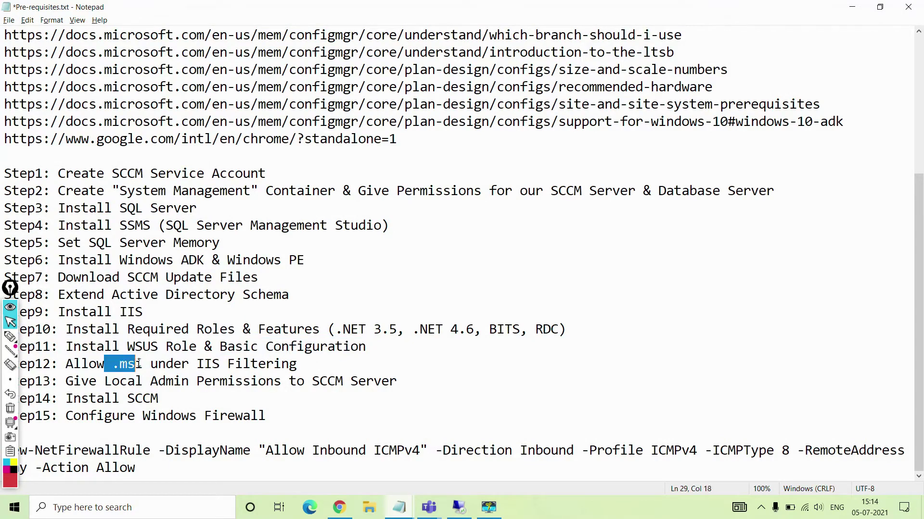
pyautogui.moveTo(197, 364); pyautogui.dragTo(269, 365)
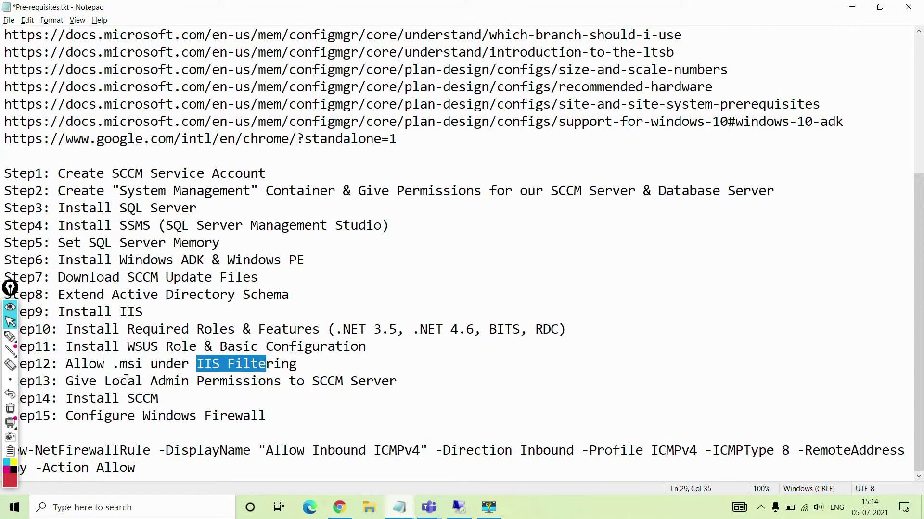
pyautogui.moveTo(113, 365); pyautogui.dragTo(151, 364)
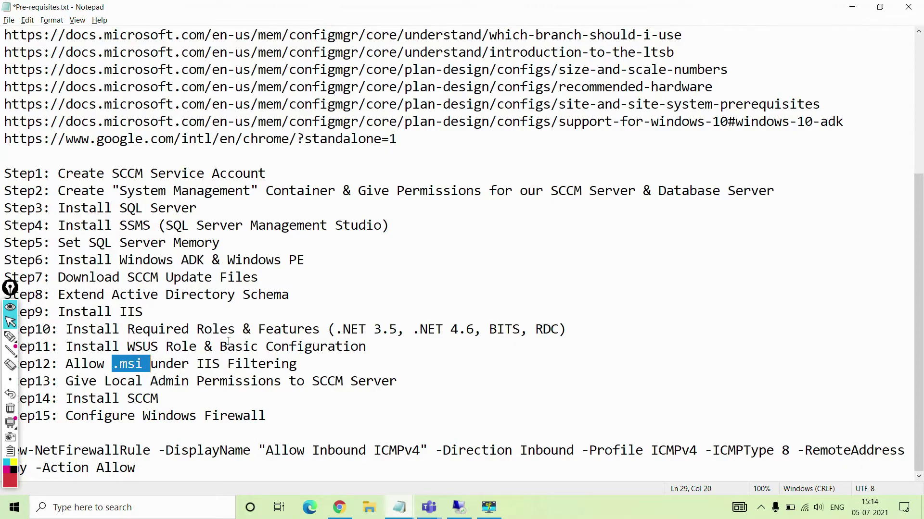
# - Return to the remote server session and open Internet Information Services (IIS) Manager for SCCMSRV01 from the IIS role page
pyautogui.click(459, 508)
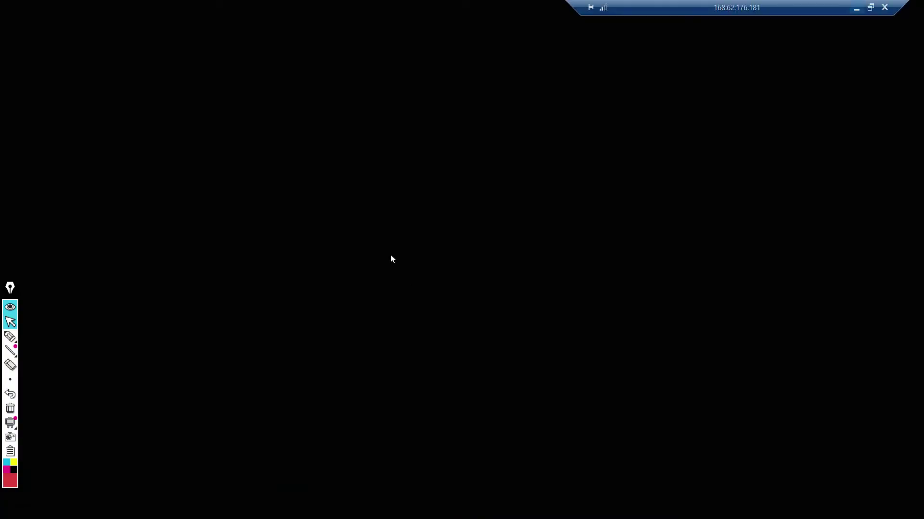
pyautogui.click(27, 137)
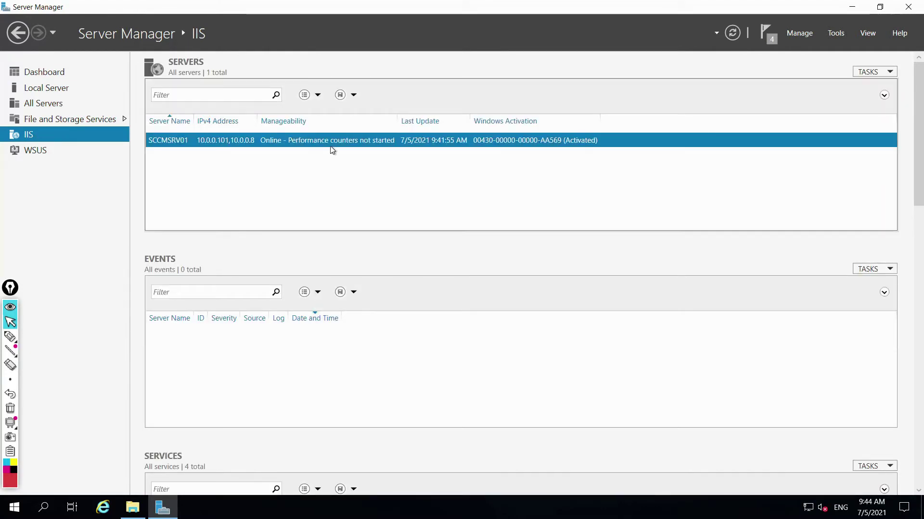
pyautogui.rightClick(322, 141)
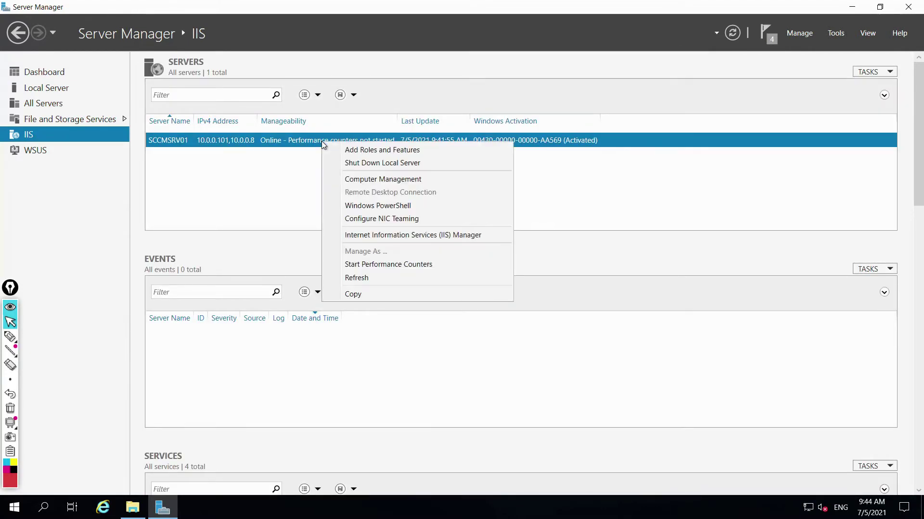
pyautogui.click(380, 237)
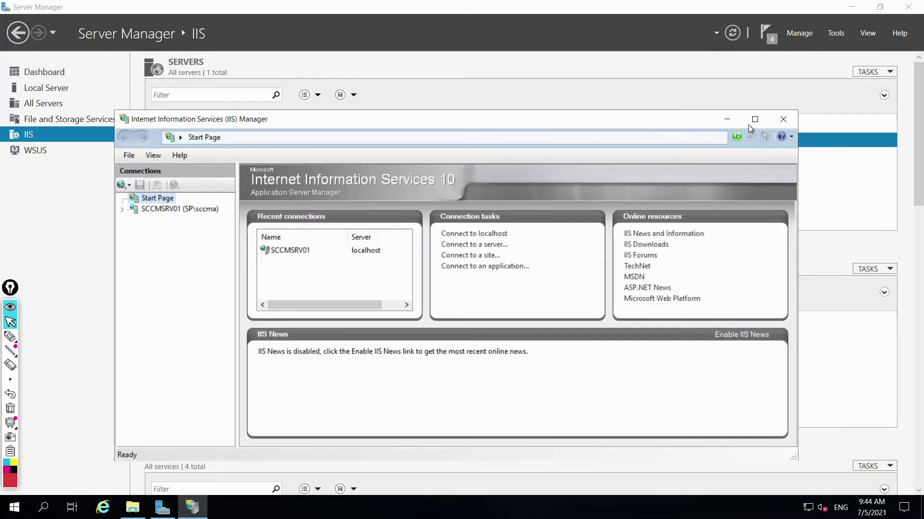
# - Maximize IIS Manager and expand the SCCMSRV01 server node in the connections tree
pyautogui.click(755, 120)
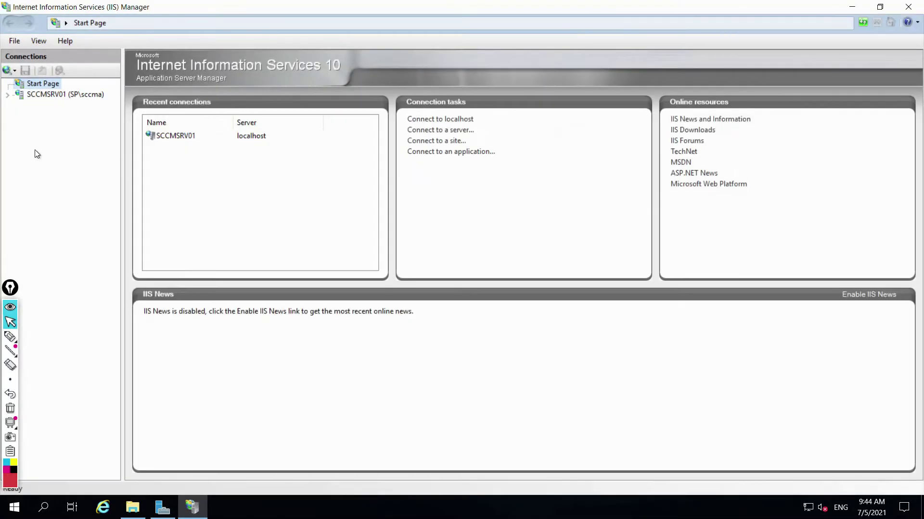
pyautogui.click(8, 98)
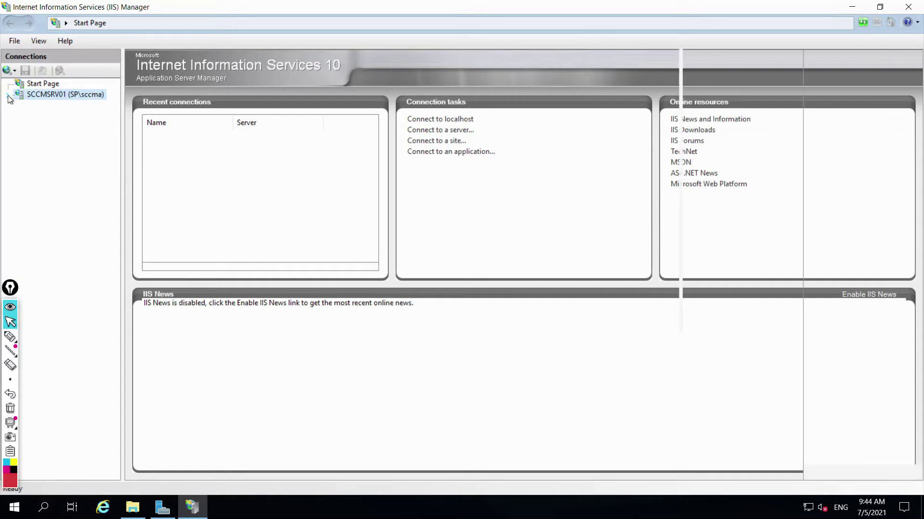
pyautogui.click(8, 96)
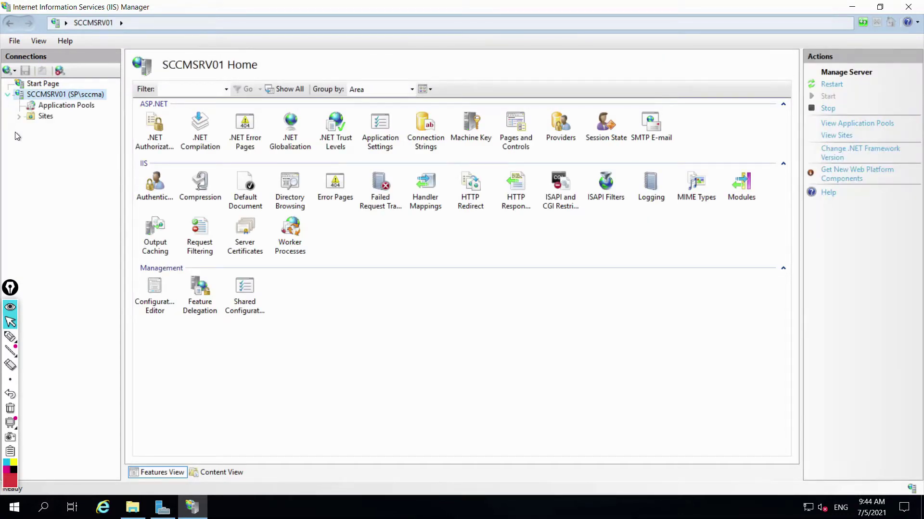
# - Outline the SCCMSRV01 server node and Sites with the pen, and clear the annotations
pyautogui.click(10, 337)
pyautogui.moveTo(29, 92)
pyautogui.mouseDown()
pyautogui.moveTo(111, 100)
pyautogui.moveTo(38, 86)
pyautogui.moveTo(21, 116)
pyautogui.moveTo(63, 130)
pyautogui.moveTo(22, 106)
pyautogui.mouseUp()
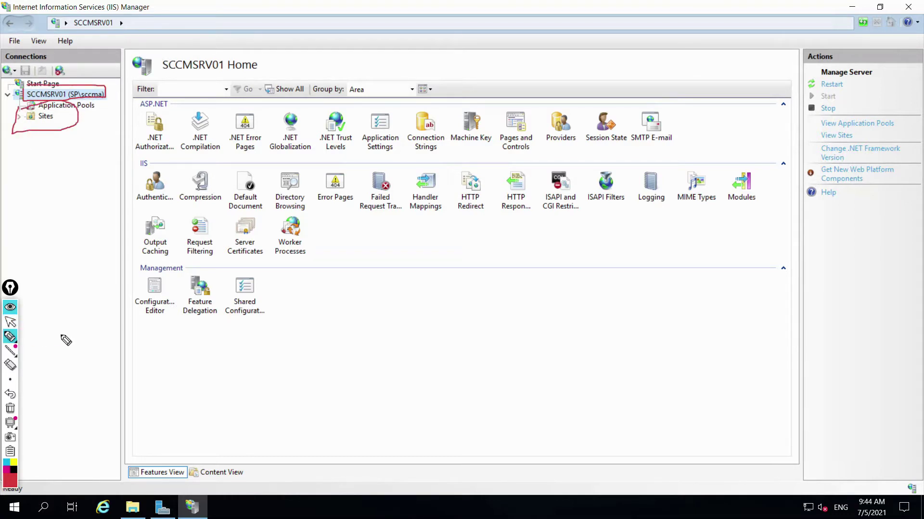
pyautogui.click(10, 408)
pyautogui.click(10, 322)
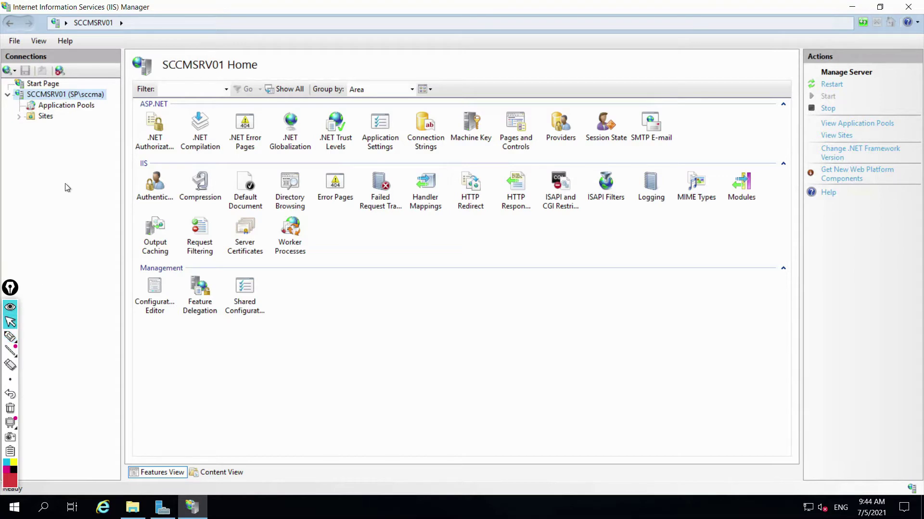
# - Open Request Filtering for the SCCMSRV01 server, outline Allow File Name Extension with the pen, and clear the annotation
pyautogui.click(205, 234)
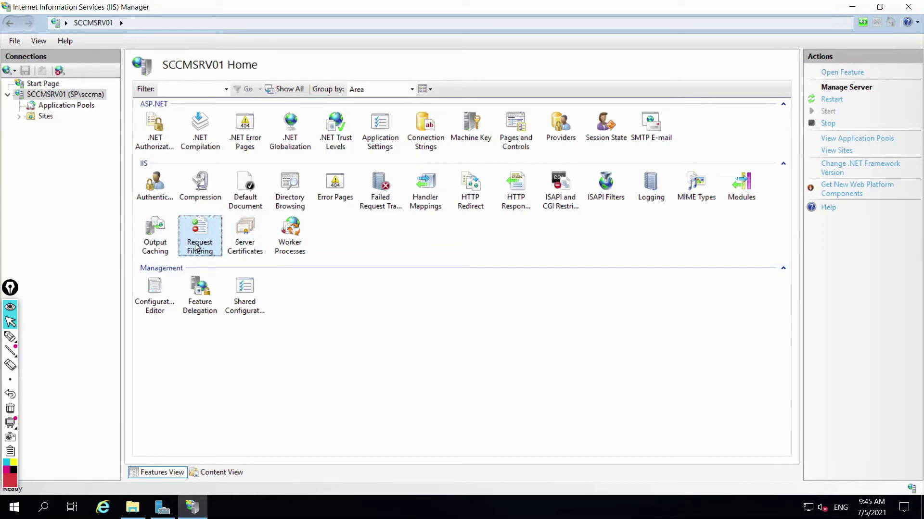
pyautogui.doubleClick(195, 240)
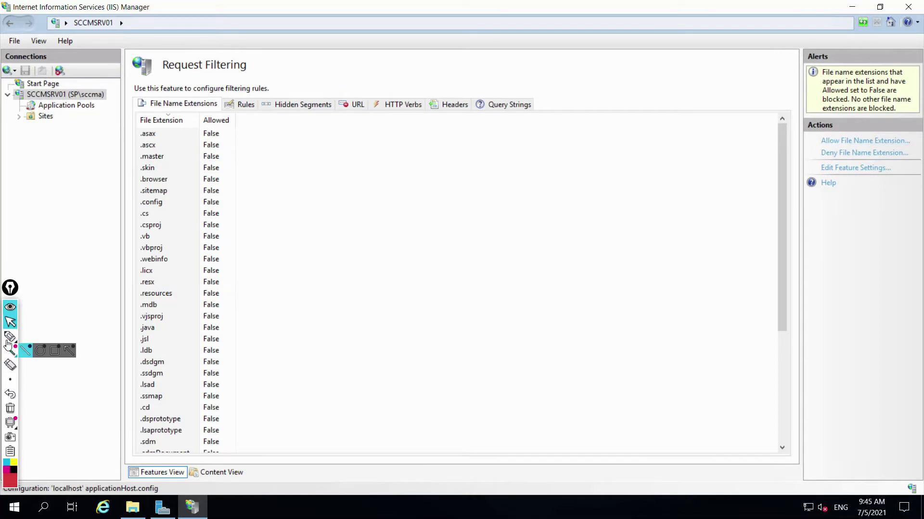
pyautogui.click(10, 337)
pyautogui.moveTo(818, 136)
pyautogui.mouseDown()
pyautogui.moveTo(816, 149)
pyautogui.moveTo(901, 151)
pyautogui.moveTo(916, 136)
pyautogui.moveTo(845, 133)
pyautogui.mouseUp()
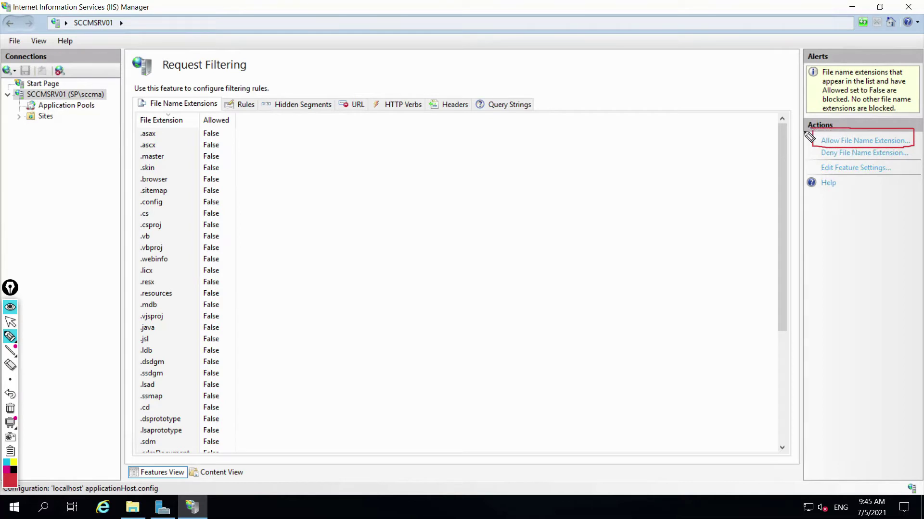
pyautogui.click(10, 321)
pyautogui.click(10, 408)
# - Allow the .msi file name extension in the server's Request Filtering rules
pyautogui.click(845, 143)
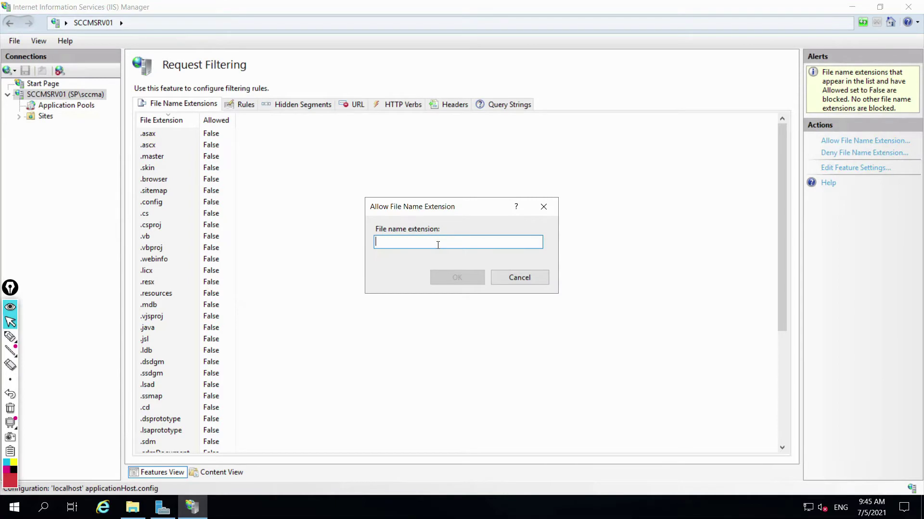
pyautogui.write('.msi')
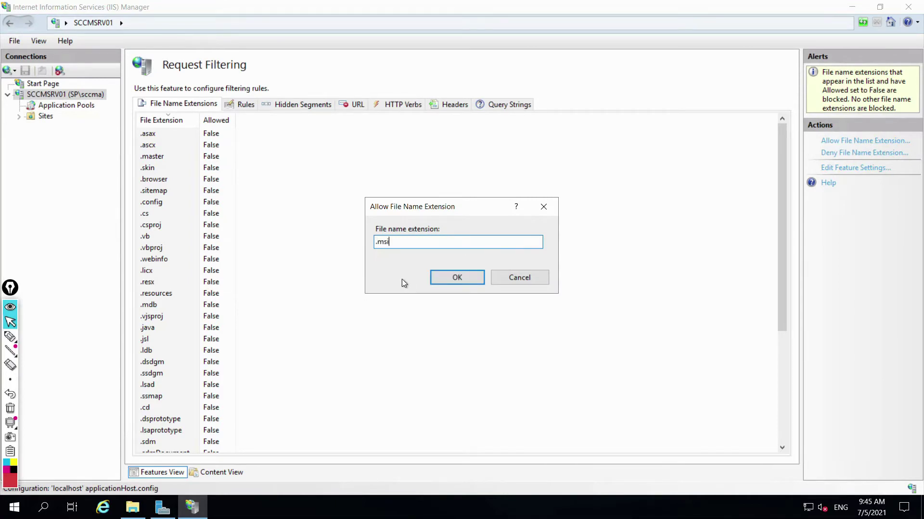
pyautogui.click(438, 279)
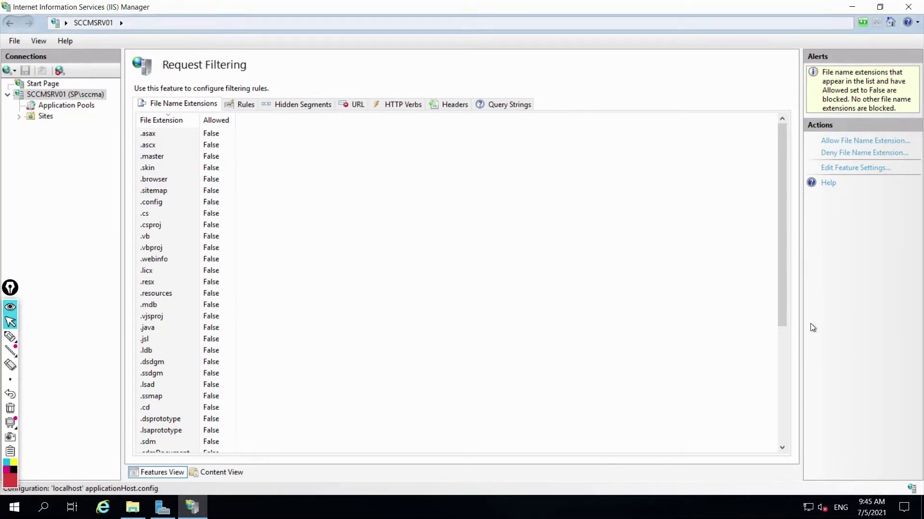
pyautogui.click(783, 346)
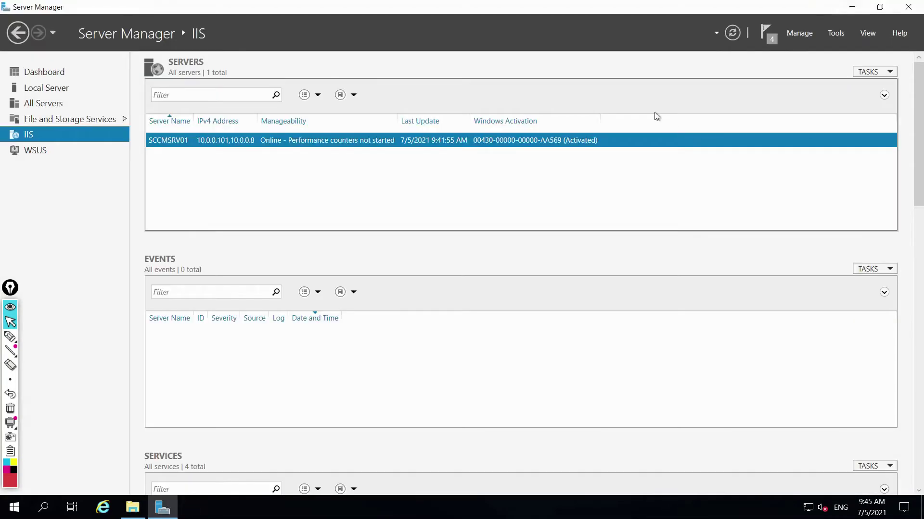
# - Switch to the Pre-requisites.txt notes in Notepad and highlight "Give Local Admin Permissions to SCCM Server" in the Step13 line
pyautogui.moveTo(790, 5)
pyautogui.click(856, 10)
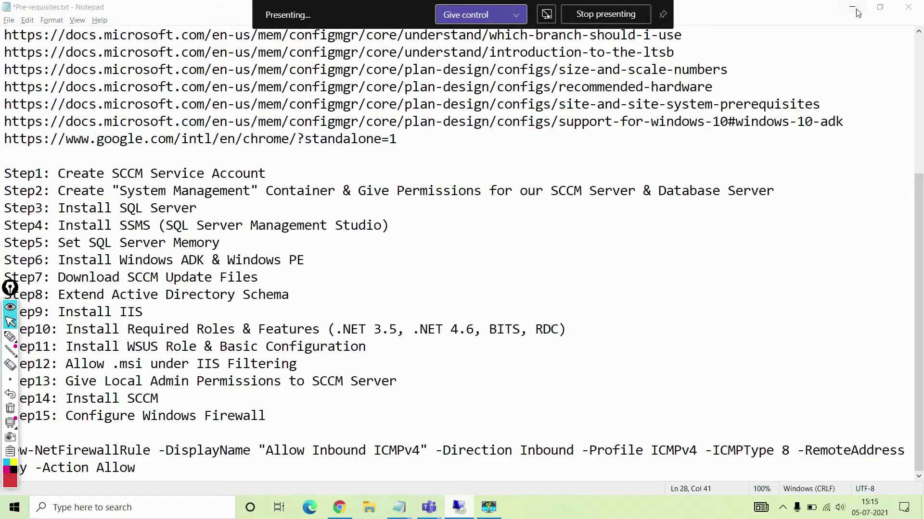
pyautogui.moveTo(70, 385); pyautogui.dragTo(399, 379)
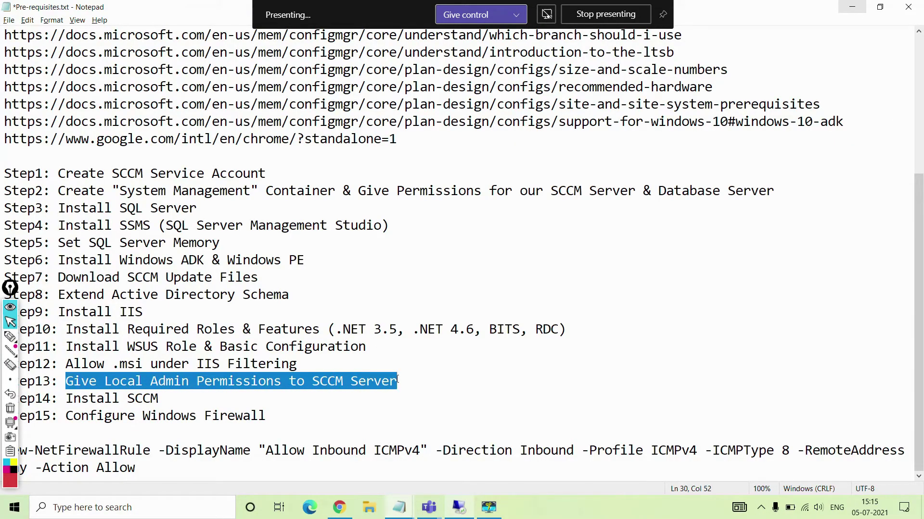
# - Return to the remote server session, run lusrmgr.msc, and open the properties of the local Administrators group
pyautogui.hotkey('alt', 'Tab')
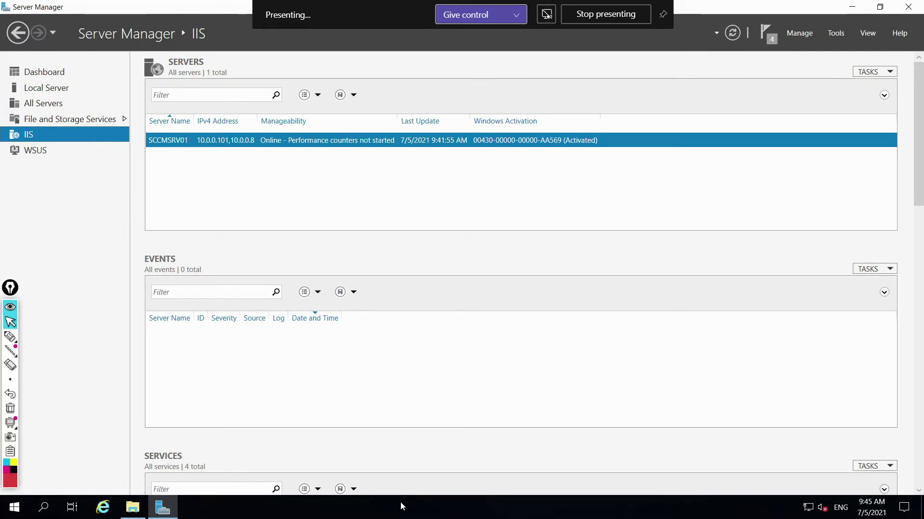
pyautogui.press('super+r')
pyautogui.write('lusrmgr.ms')
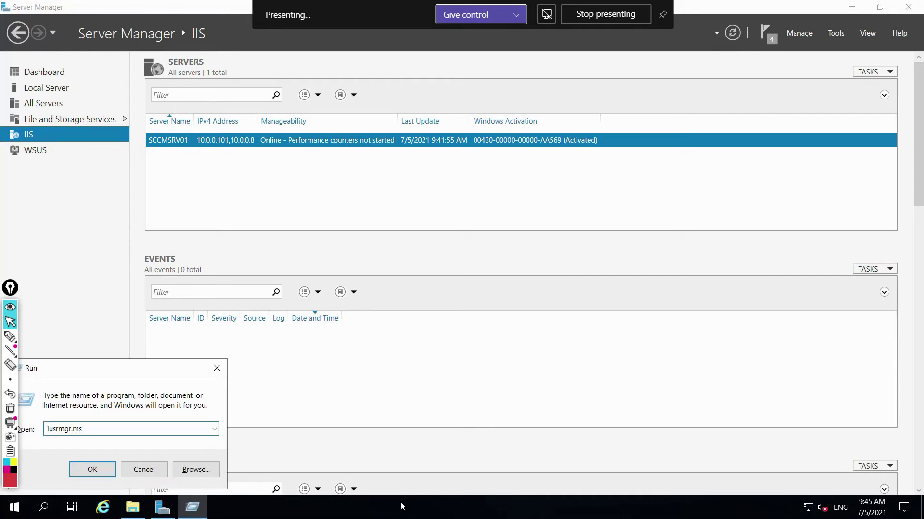
pyautogui.write('c')
pyautogui.press('Return')
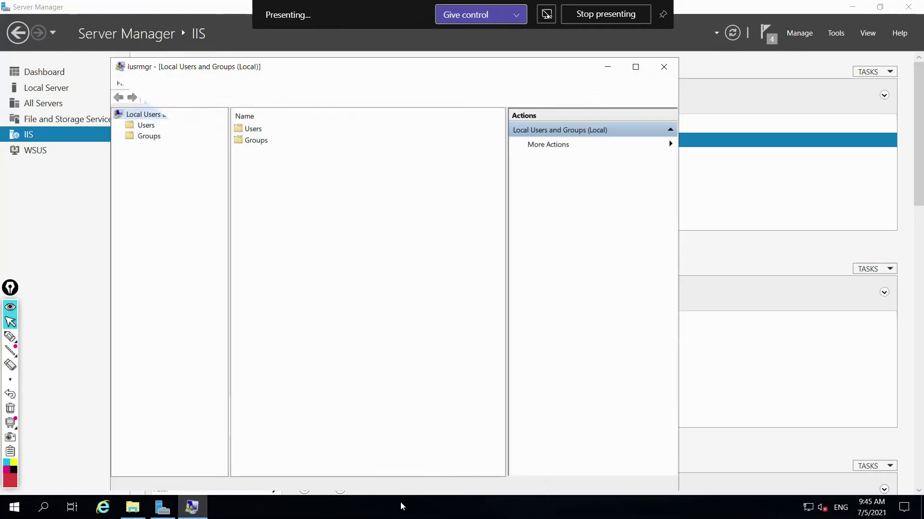
pyautogui.click(153, 139)
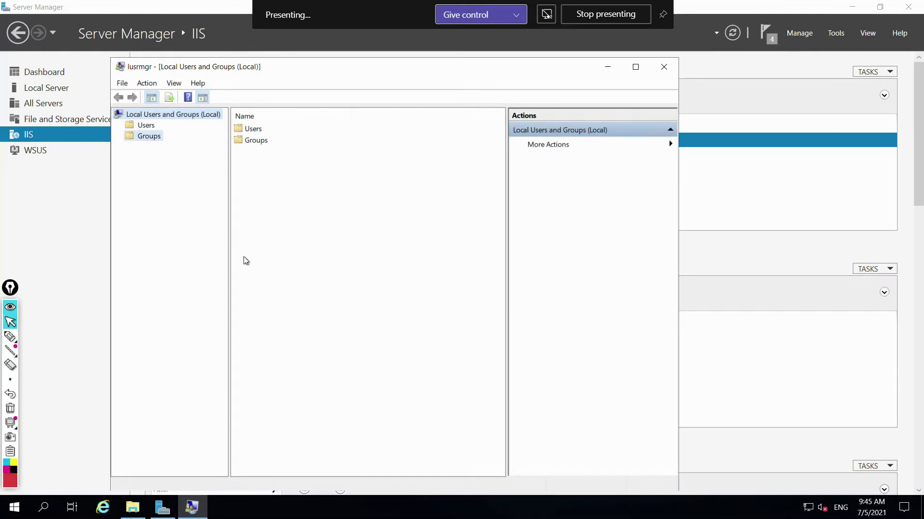
pyautogui.doubleClick(276, 141)
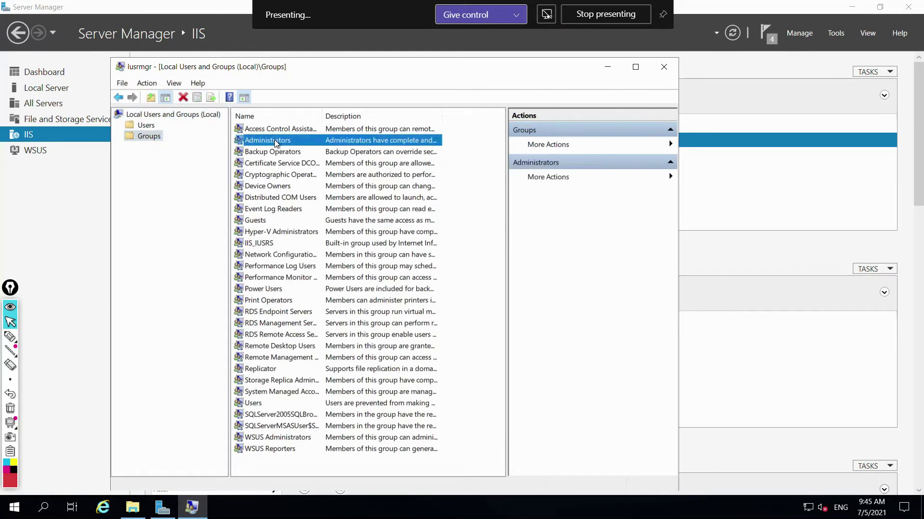
pyautogui.click(311, 271)
pyautogui.press('Up')
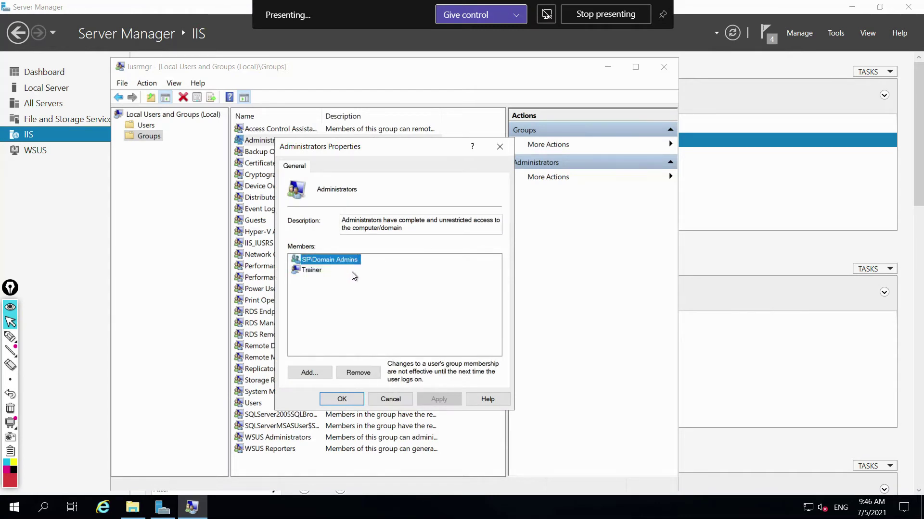
# - Start adding a member to the Administrators group, mark the object type settings with the pen, and clear the annotations
pyautogui.click(309, 373)
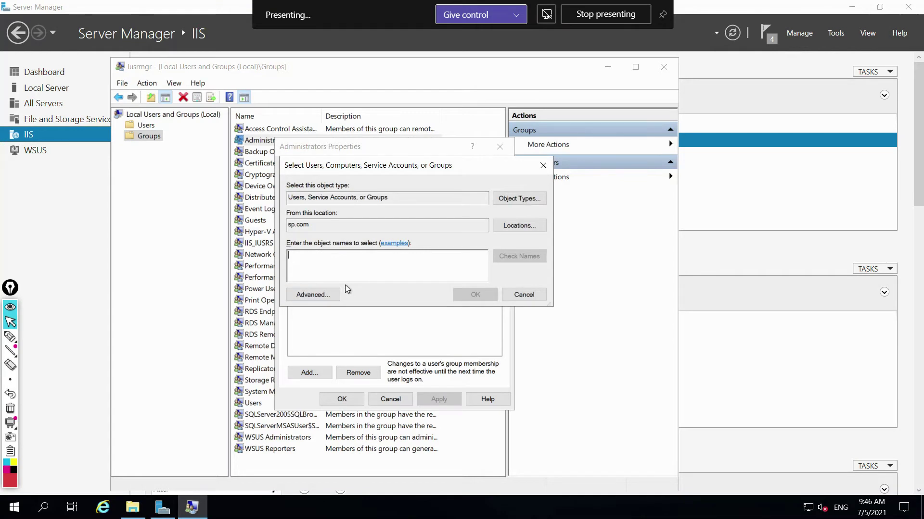
pyautogui.moveTo(345, 169); pyautogui.dragTo(454, 166)
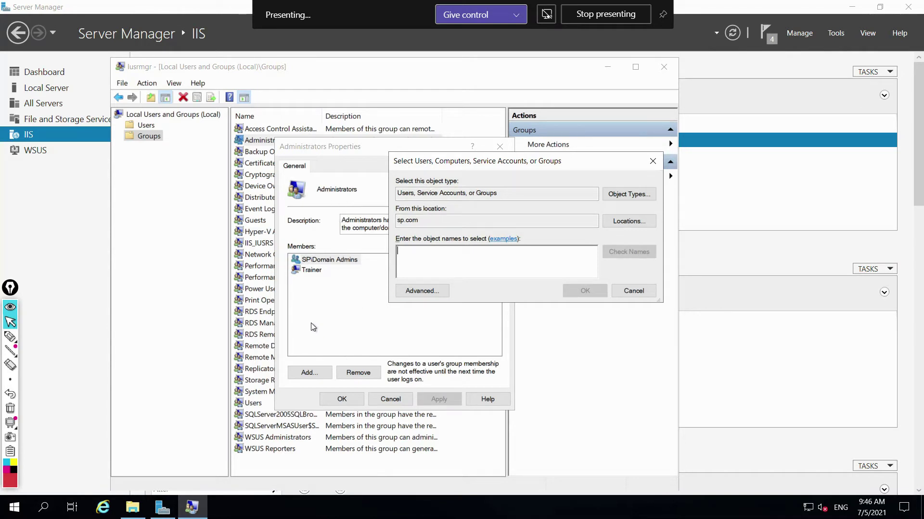
pyautogui.click(10, 337)
pyautogui.moveTo(392, 186)
pyautogui.mouseDown()
pyautogui.moveTo(396, 201)
pyautogui.moveTo(526, 202)
pyautogui.moveTo(386, 177)
pyautogui.mouseUp()
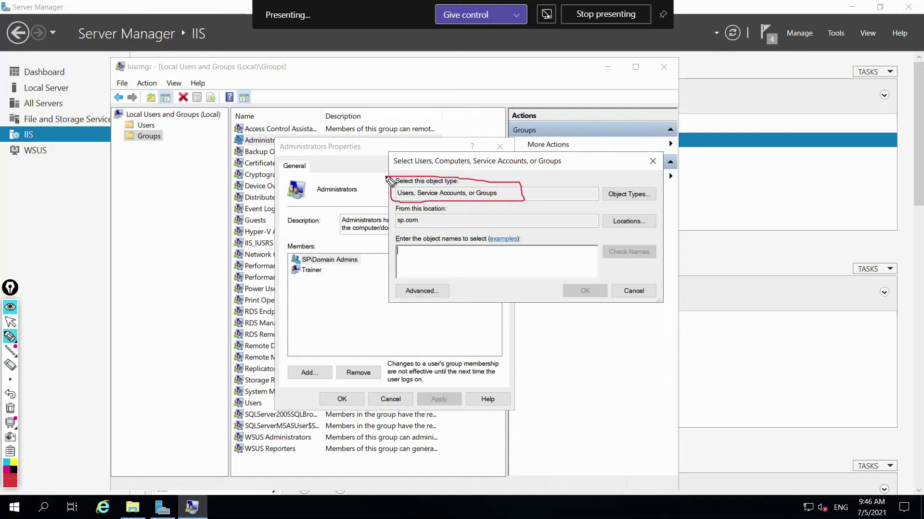
pyautogui.moveTo(563, 185)
pyautogui.mouseDown()
pyautogui.moveTo(601, 174)
pyautogui.moveTo(610, 181)
pyautogui.mouseUp()
pyautogui.click(10, 408)
pyautogui.click(10, 322)
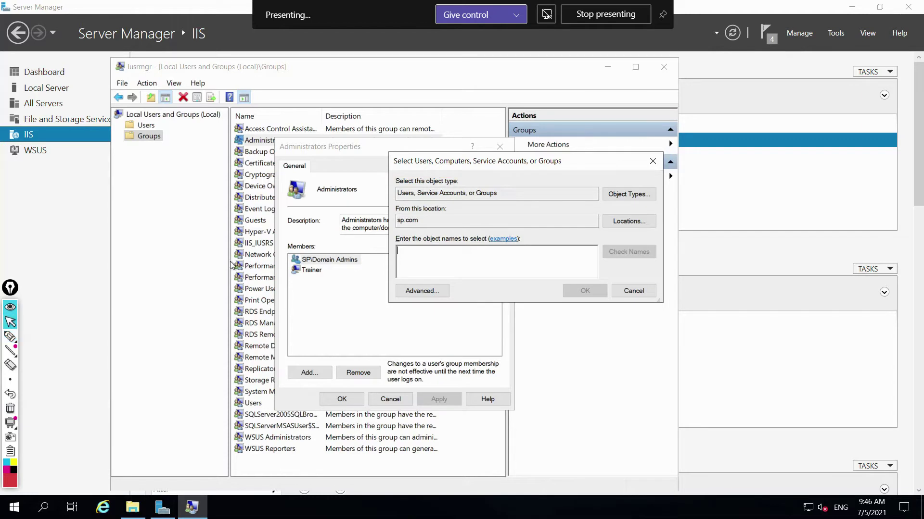
# - Include Computers among the object types for the member selection
pyautogui.click(616, 194)
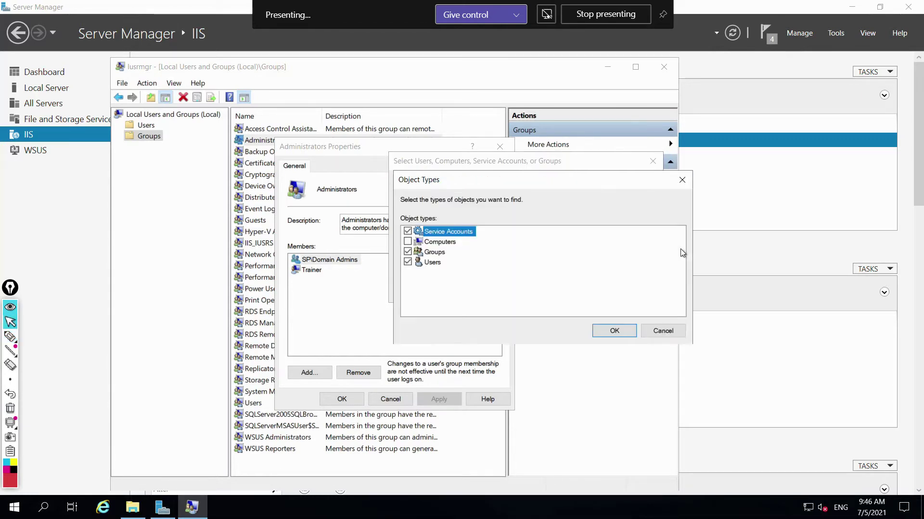
pyautogui.click(407, 242)
pyautogui.click(615, 331)
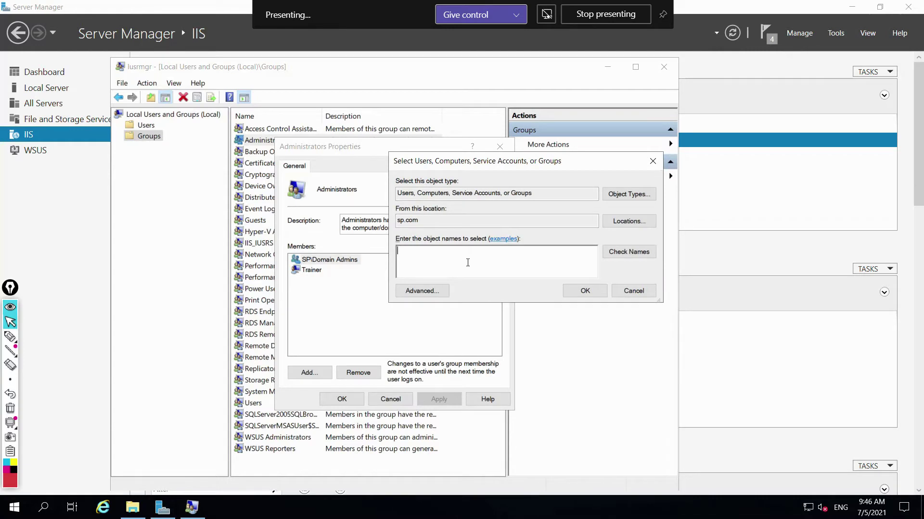
# - Add the SCCMSRV01 computer to the local Administrators group, save the membership, and close Local Users and Groups
pyautogui.click(468, 262)
pyautogui.write('sccmsrv01')
pyautogui.press('Tab')
pyautogui.press('Return')
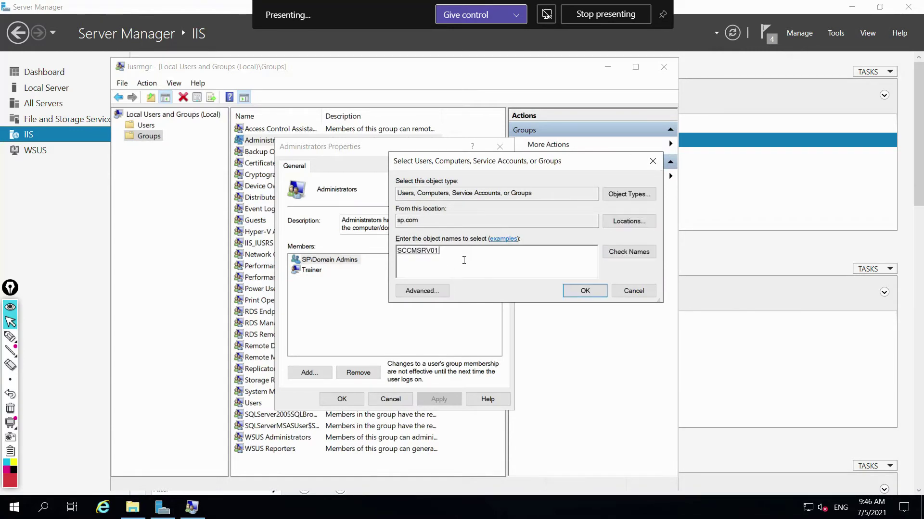
pyautogui.moveTo(468, 264); pyautogui.dragTo(404, 273)
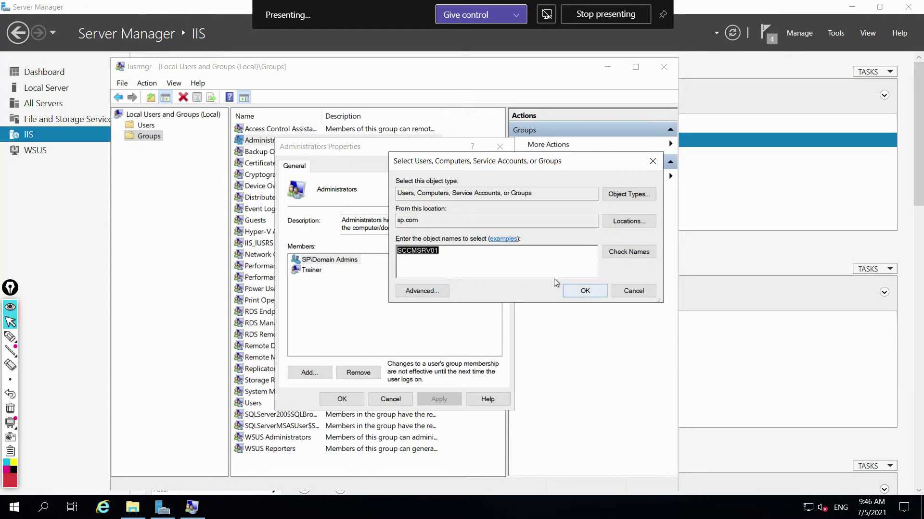
pyautogui.click(584, 291)
pyautogui.click(351, 399)
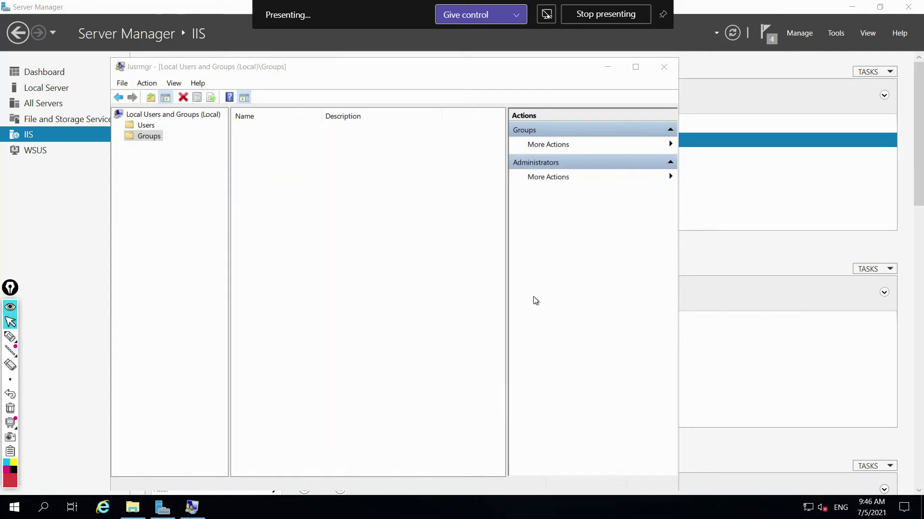
pyautogui.click(664, 68)
# - Switch to the Pre-requisites.txt notes in Notepad, highlight "Install SCCM" in the Step14 line, and minimize the notes
pyautogui.click(856, 9)
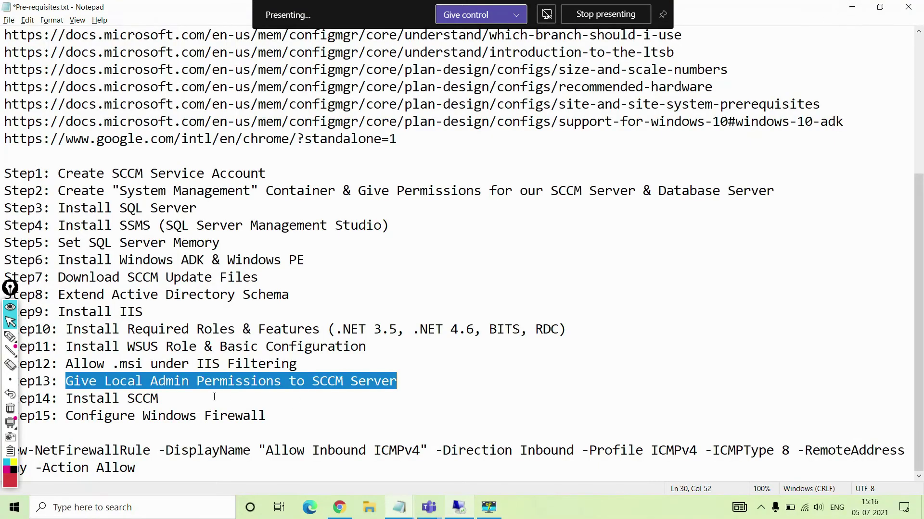
pyautogui.moveTo(69, 399); pyautogui.dragTo(168, 396)
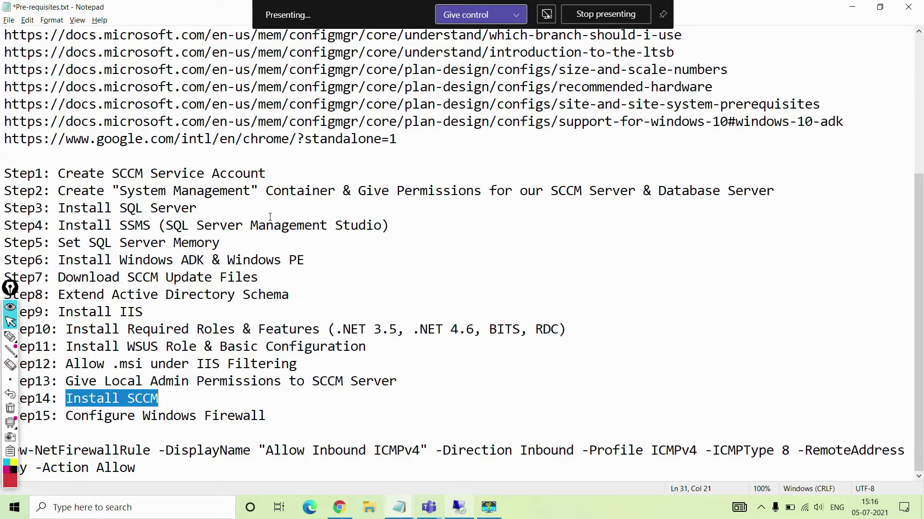
pyautogui.click(852, 6)
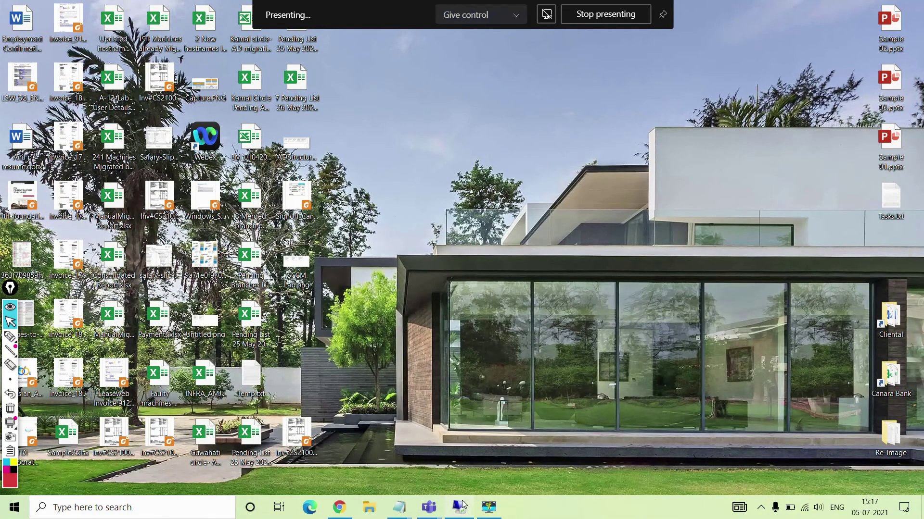
# - Return to the remote server session, minimize Server Manager, and refresh the desktop
pyautogui.click(459, 507)
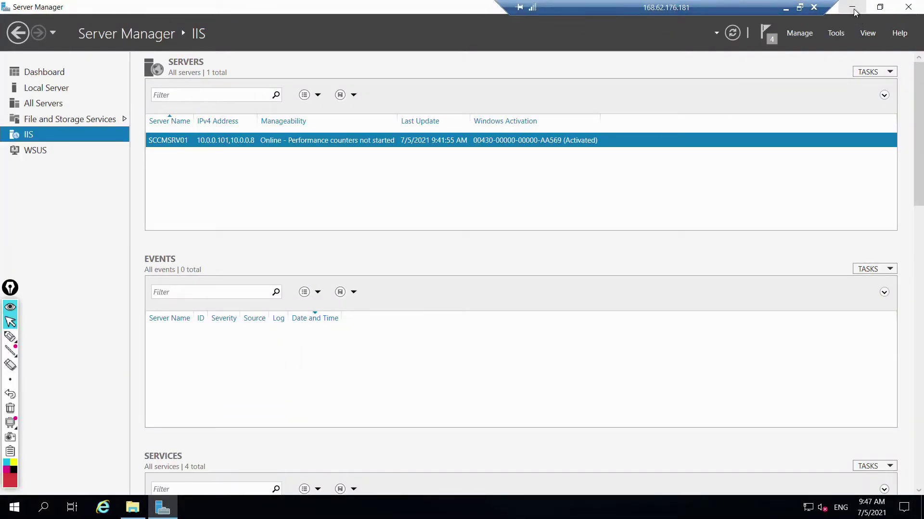
pyautogui.click(853, 8)
pyautogui.rightClick(431, 247)
pyautogui.click(465, 283)
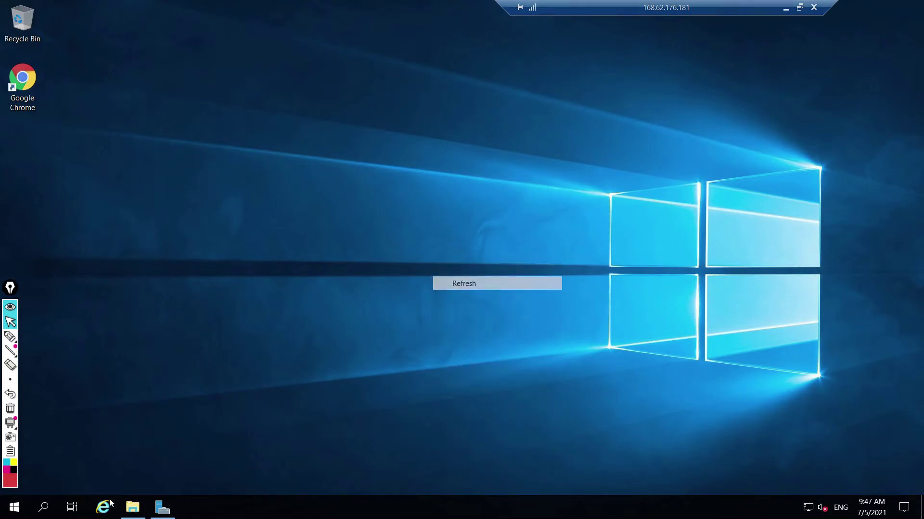
# - Open the SCCM SW folder on New Volume (D:) and select the MEM_Configmgr_2103 folder, followed by SCCM Update Files
pyautogui.click(133, 507)
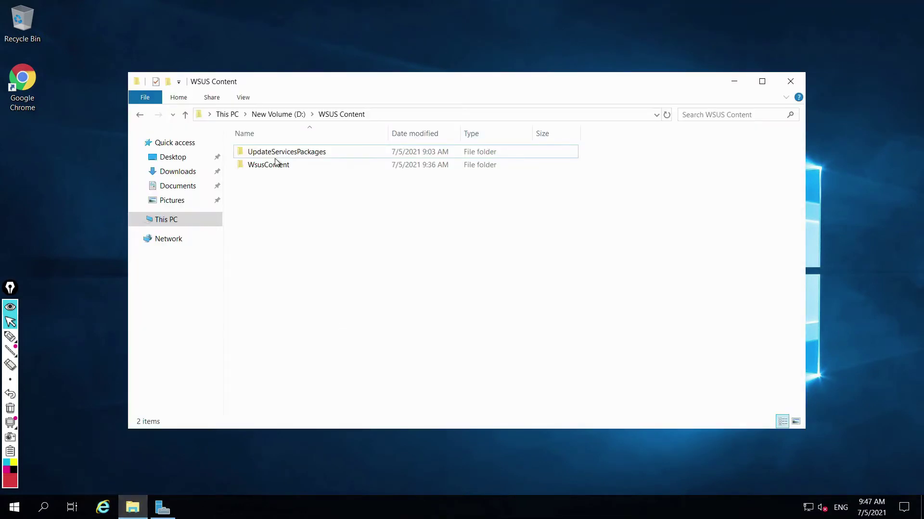
pyautogui.click(288, 115)
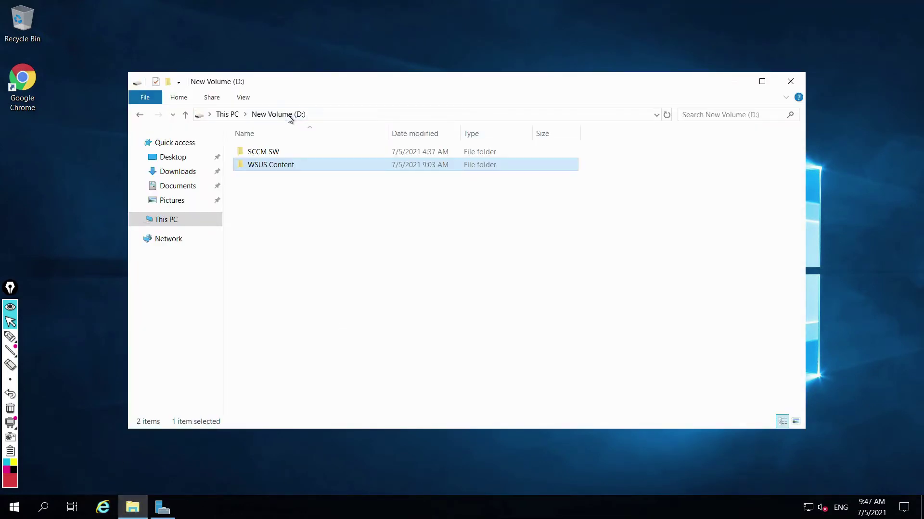
pyautogui.click(264, 153)
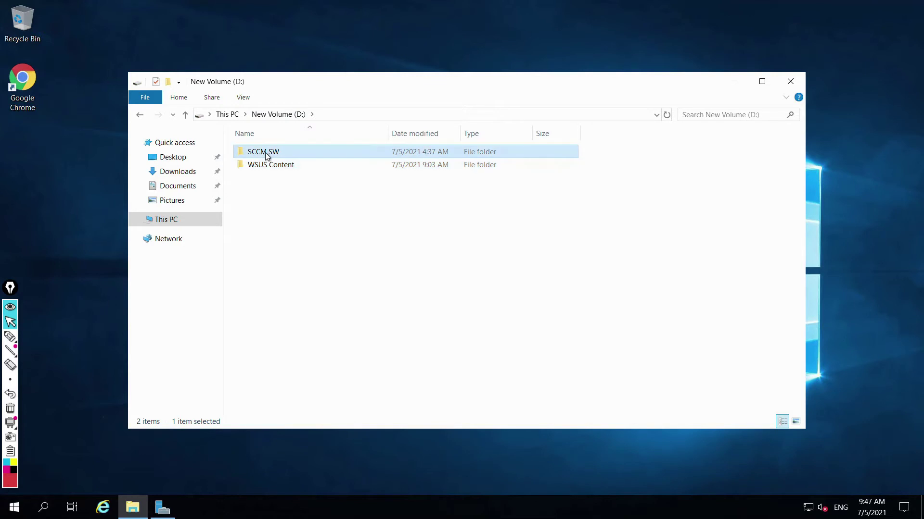
pyautogui.doubleClick(267, 153)
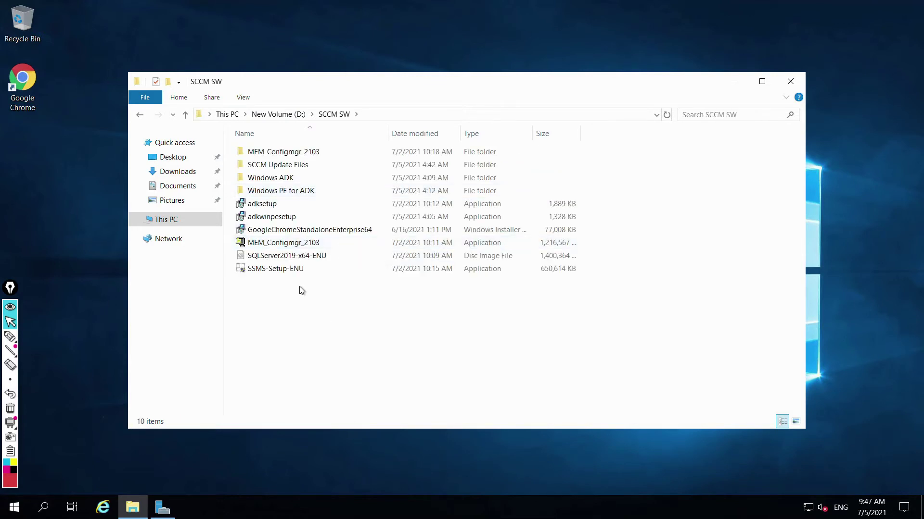
pyautogui.click(272, 151)
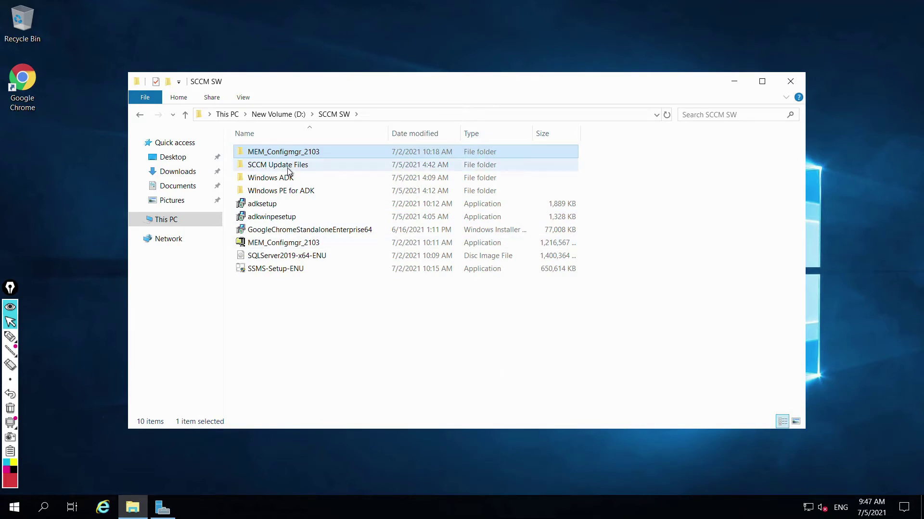
pyautogui.click(268, 169)
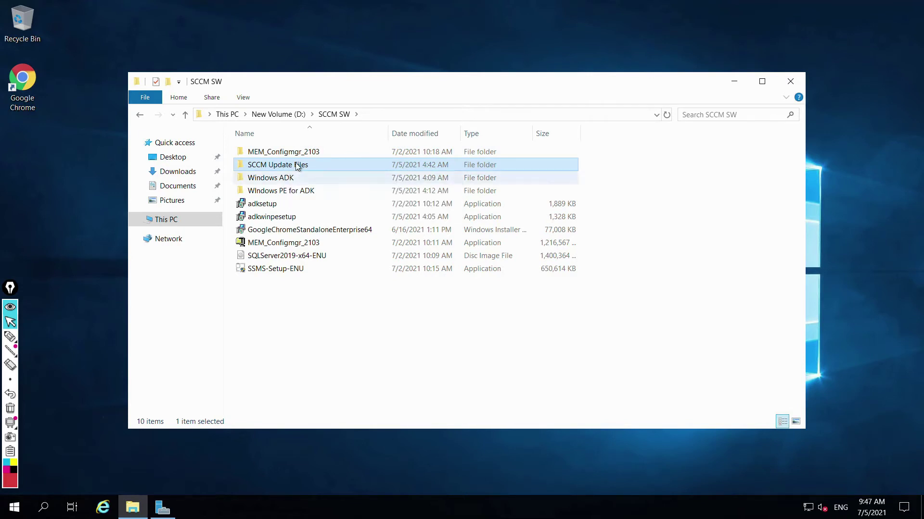
# - Open the MEM_Configmgr_2103 folder, launch the splash HTML application, and minimize the folder window
pyautogui.click(293, 155)
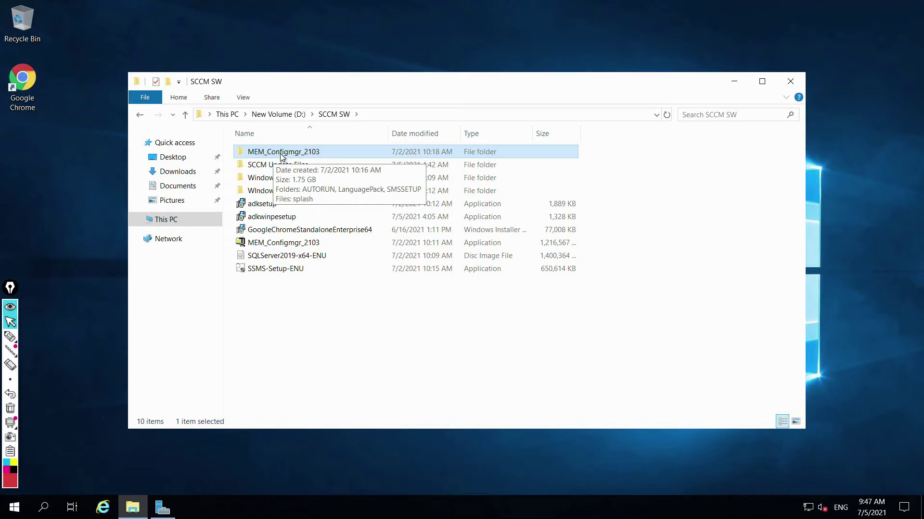
pyautogui.doubleClick(283, 153)
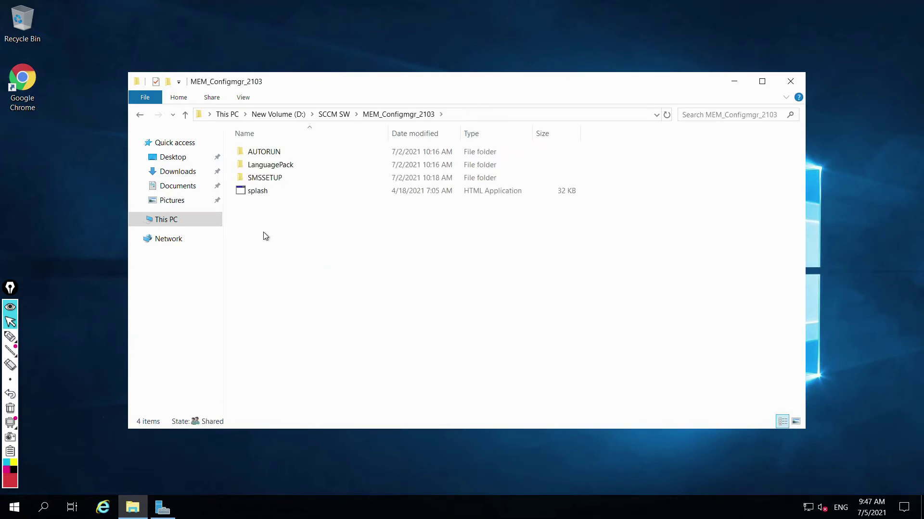
pyautogui.click(261, 195)
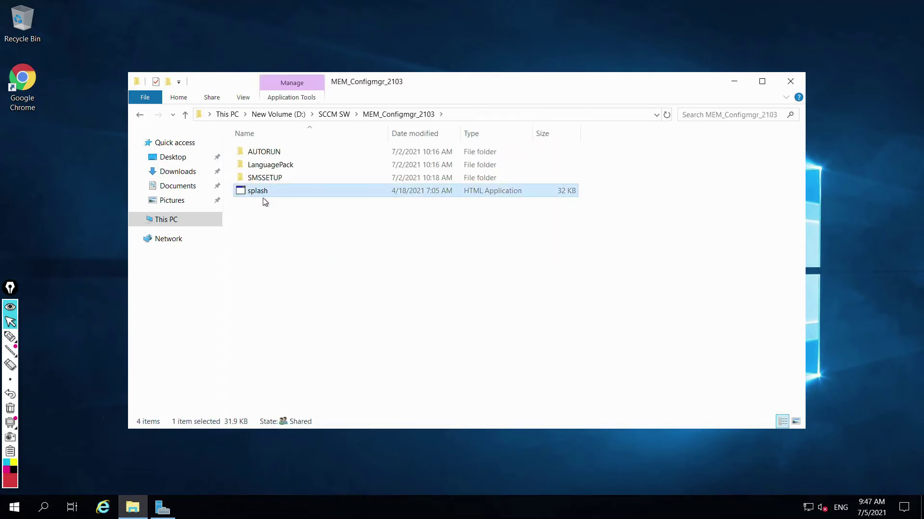
pyautogui.doubleClick(262, 196)
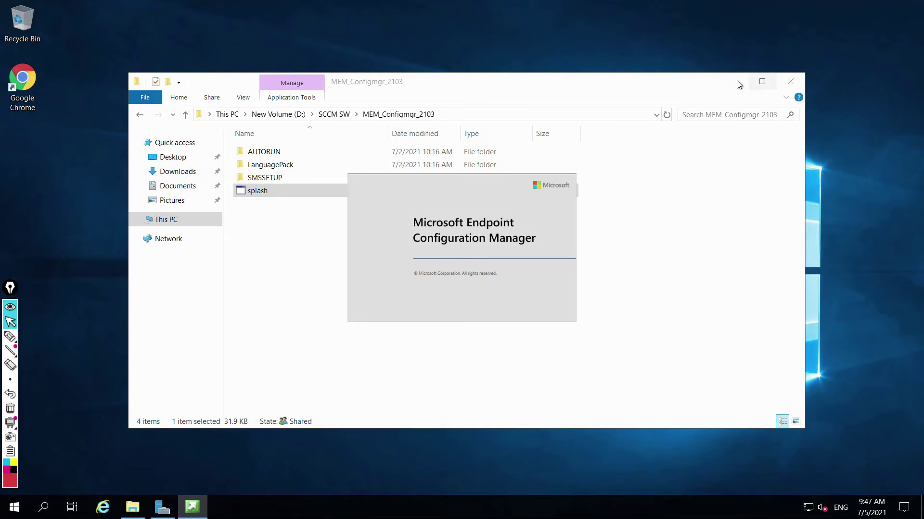
pyautogui.click(736, 81)
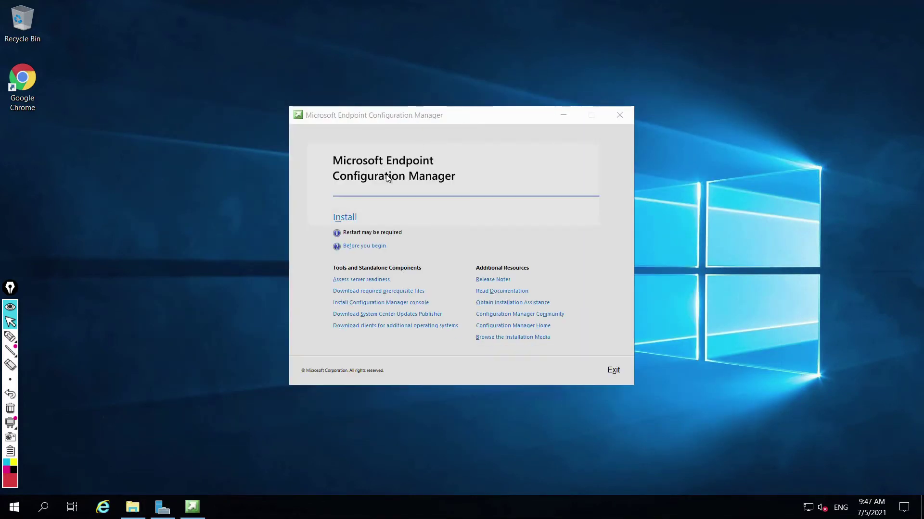
# - Mark the Tools and Standalone Components, Additional Resources and Install areas with the pen, and clear the drawn marks
pyautogui.click(10, 337)
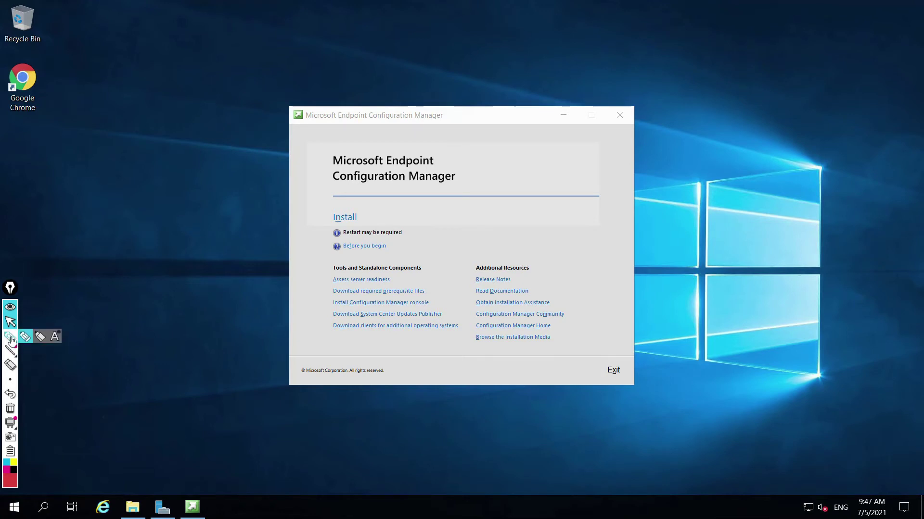
pyautogui.moveTo(323, 264)
pyautogui.mouseDown()
pyautogui.moveTo(322, 336)
pyautogui.moveTo(428, 339)
pyautogui.moveTo(460, 315)
pyautogui.moveTo(458, 265)
pyautogui.moveTo(321, 265)
pyautogui.mouseUp()
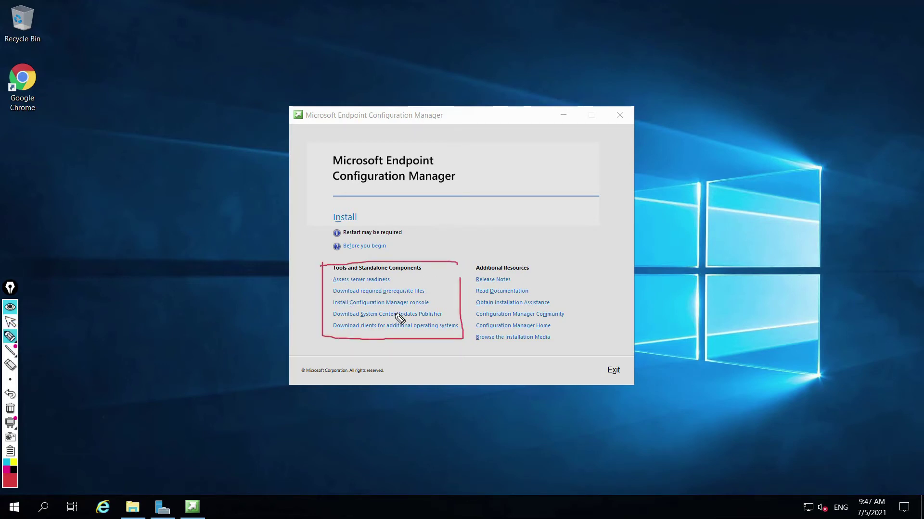
pyautogui.moveTo(469, 255)
pyautogui.mouseDown()
pyautogui.moveTo(474, 349)
pyautogui.moveTo(569, 339)
pyautogui.moveTo(505, 260)
pyautogui.moveTo(476, 260)
pyautogui.mouseUp()
pyautogui.moveTo(548, 287)
pyautogui.mouseDown()
pyautogui.moveTo(627, 275)
pyautogui.moveTo(599, 296)
pyautogui.mouseUp()
pyautogui.moveTo(329, 206)
pyautogui.mouseDown()
pyautogui.moveTo(336, 223)
pyautogui.moveTo(362, 224)
pyautogui.moveTo(329, 208)
pyautogui.moveTo(411, 202)
pyautogui.mouseUp()
pyautogui.click(9, 408)
# - Return to the normal pointer, start the Configuration Manager installation, and allow the app to make changes to the device
pyautogui.click(10, 322)
pyautogui.click(346, 218)
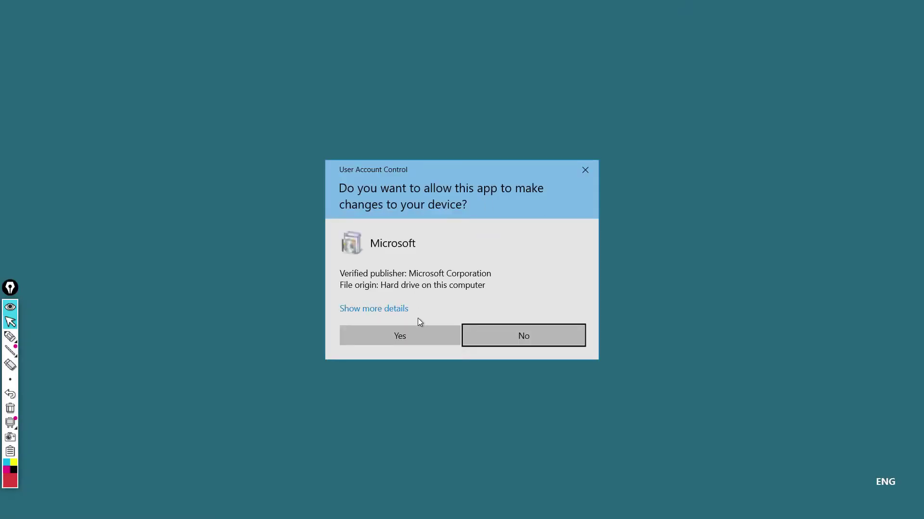
pyautogui.click(420, 338)
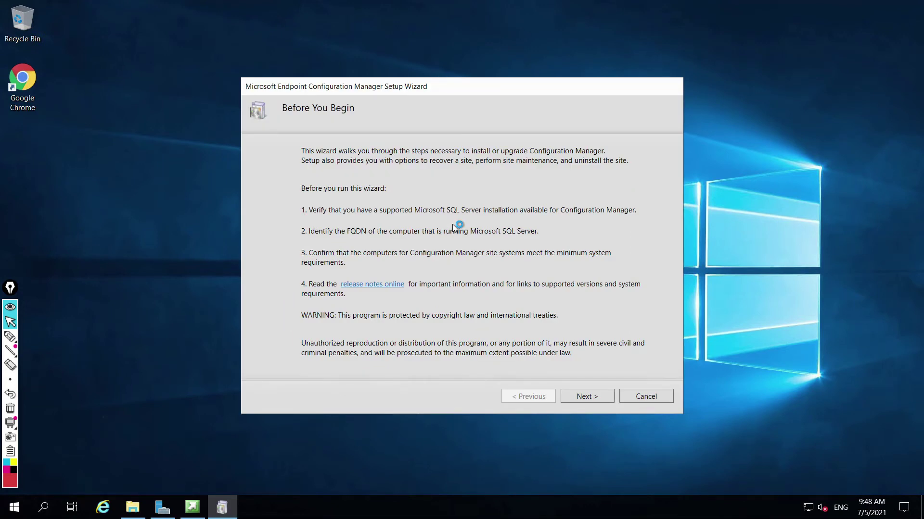
# - Annotate the Before You Begin list, marking the release notes, supported versions and system requirements wording, and clear the marks
pyautogui.click(10, 337)
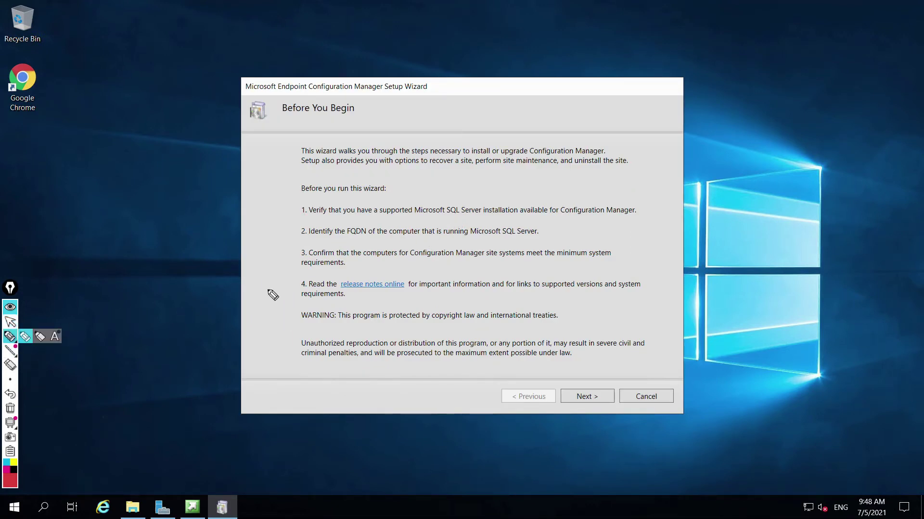
pyautogui.moveTo(293, 198); pyautogui.dragTo(298, 315)
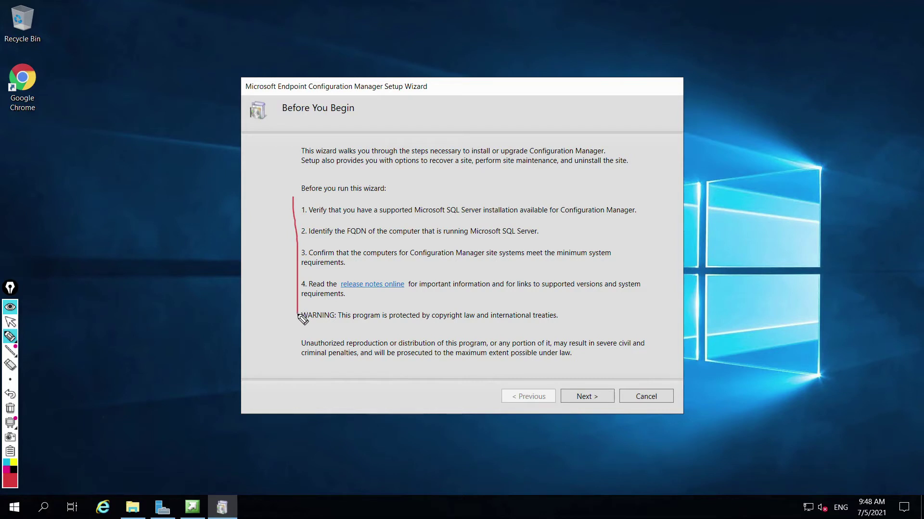
pyautogui.moveTo(350, 291); pyautogui.dragTo(632, 292)
pyautogui.moveTo(305, 298); pyautogui.dragTo(329, 294)
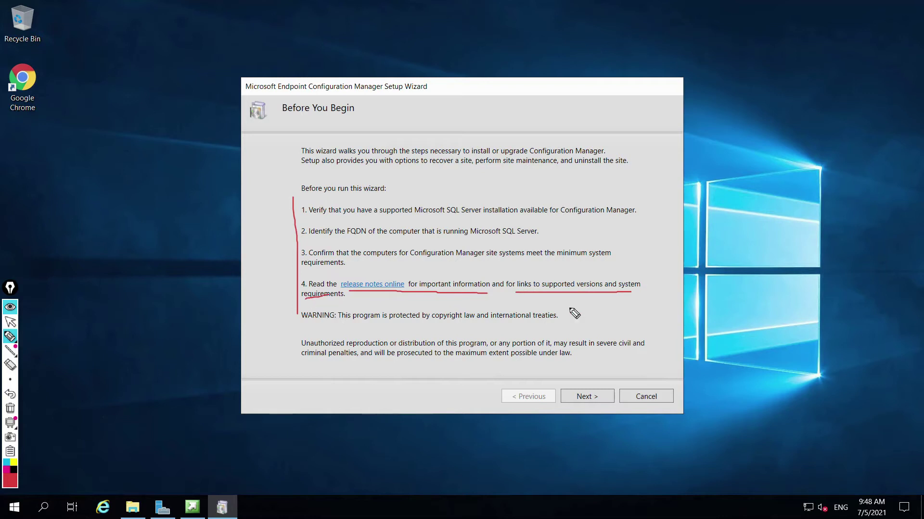
pyautogui.moveTo(540, 275)
pyautogui.mouseDown()
pyautogui.moveTo(541, 294)
pyautogui.moveTo(601, 281)
pyautogui.moveTo(538, 273)
pyautogui.mouseUp()
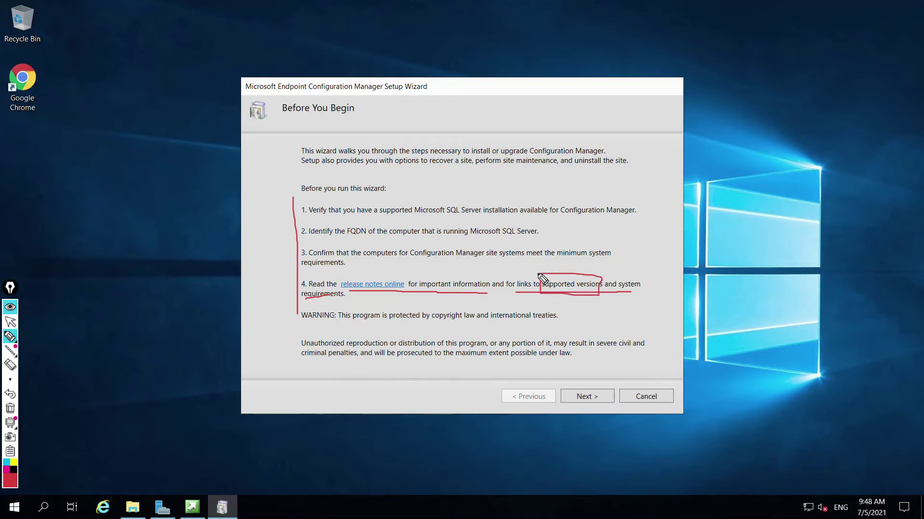
pyautogui.moveTo(618, 278)
pyautogui.mouseDown()
pyautogui.moveTo(656, 290)
pyautogui.moveTo(616, 272)
pyautogui.mouseUp()
pyautogui.moveTo(288, 284)
pyautogui.mouseDown()
pyautogui.moveTo(288, 304)
pyautogui.moveTo(352, 302)
pyautogui.moveTo(285, 282)
pyautogui.mouseUp()
pyautogui.click(10, 322)
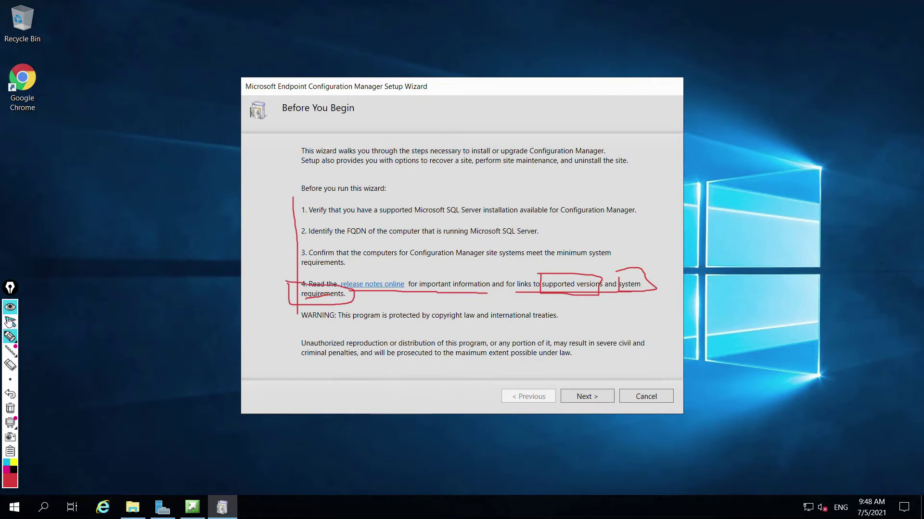
pyautogui.click(12, 407)
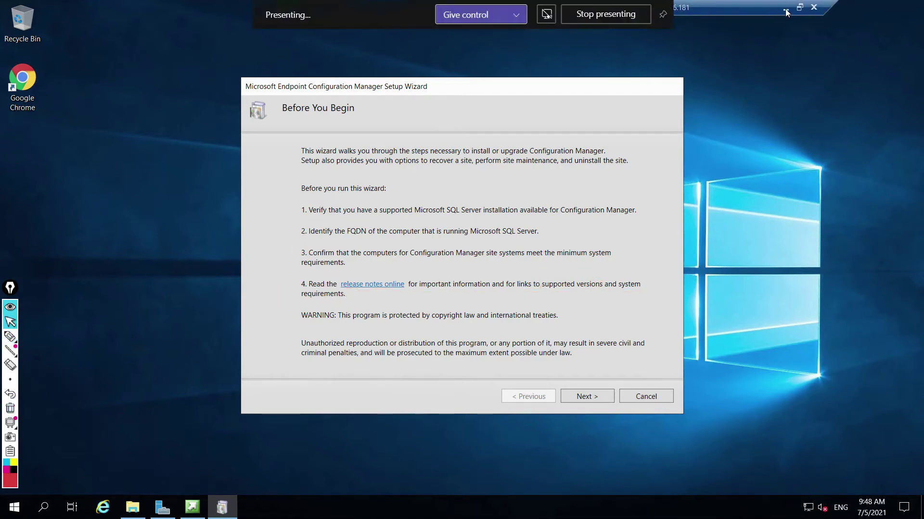
# - Minimize the remote session and copy the support-for-windows-10#windows-10-adk documentation link from the Pre-requisites.txt notes
pyautogui.click(787, 10)
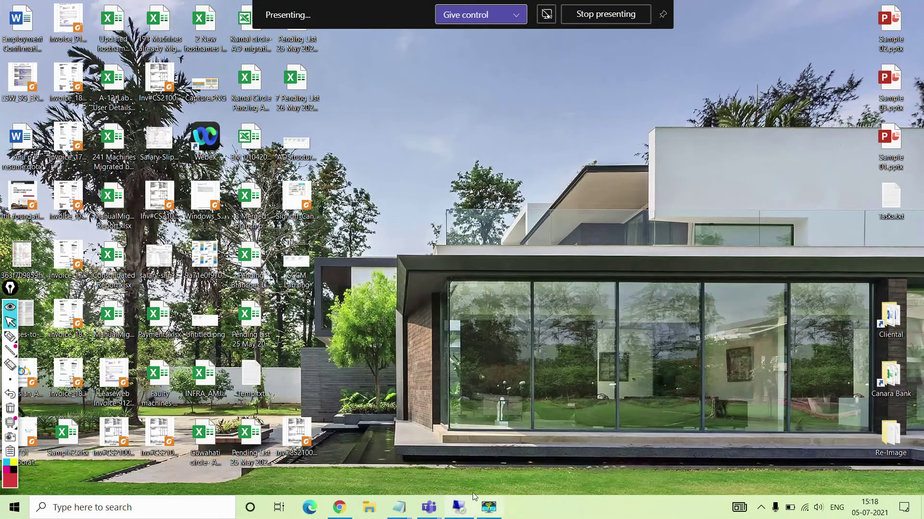
pyautogui.click(402, 512)
pyautogui.click(421, 459)
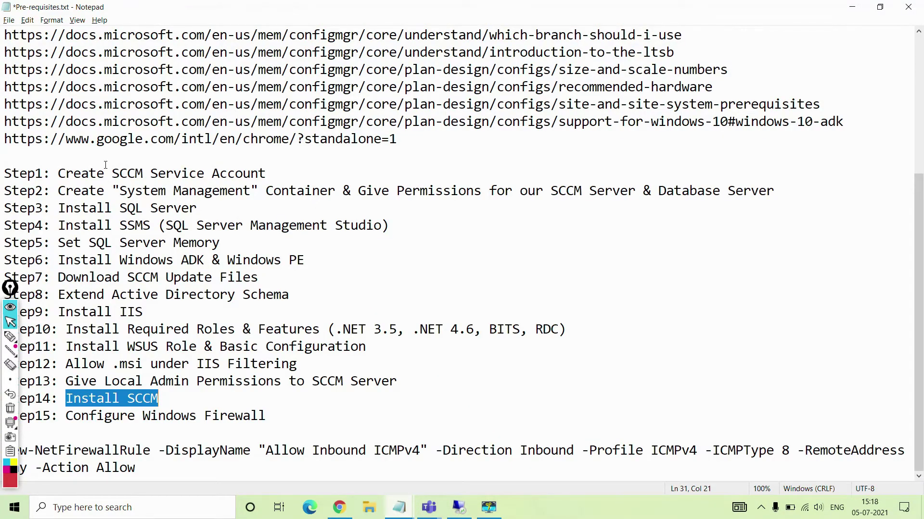
pyautogui.moveTo(6, 121); pyautogui.dragTo(843, 123)
pyautogui.rightClick(828, 124)
pyautogui.click(826, 152)
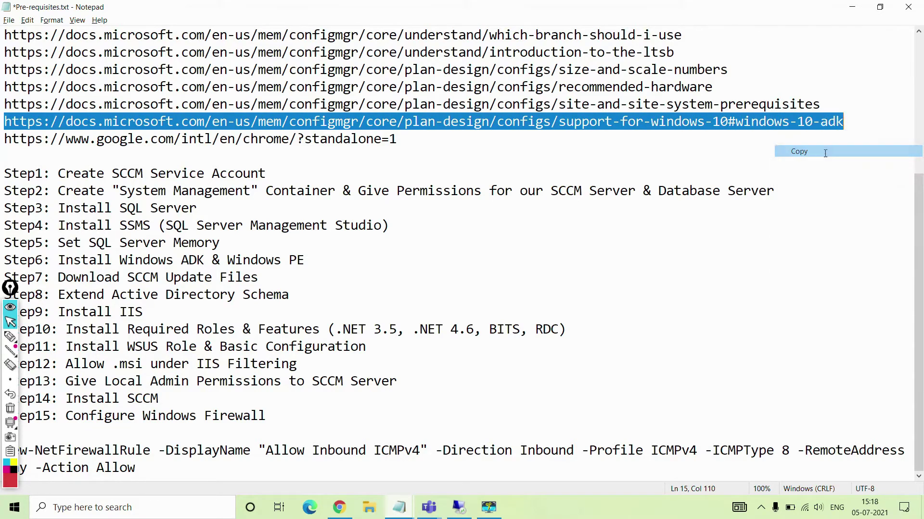
# - Switch to Chrome and open the copied Windows 10 ADK support page in a new tab
pyautogui.hotkey('alt', 'Tab')
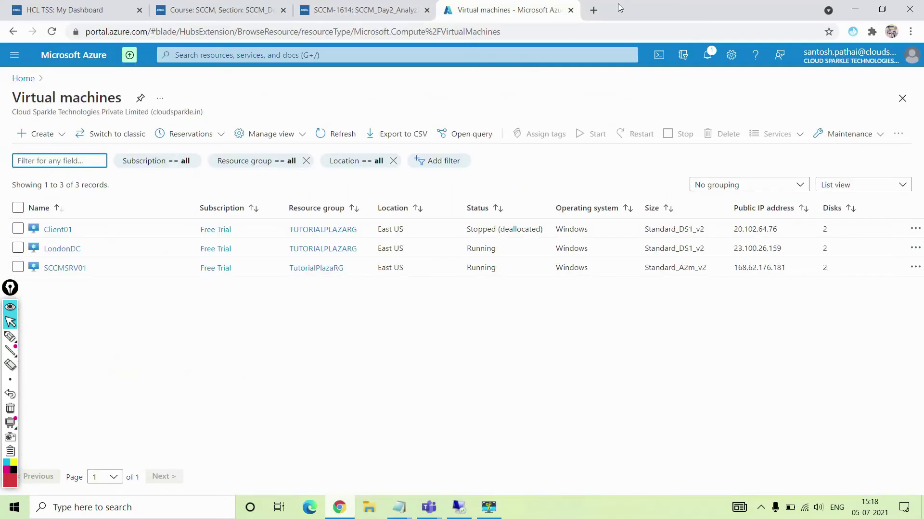
pyautogui.hotkey('ctrl', 't')
pyautogui.hotkey('ctrl', 'v')
pyautogui.press('Return')
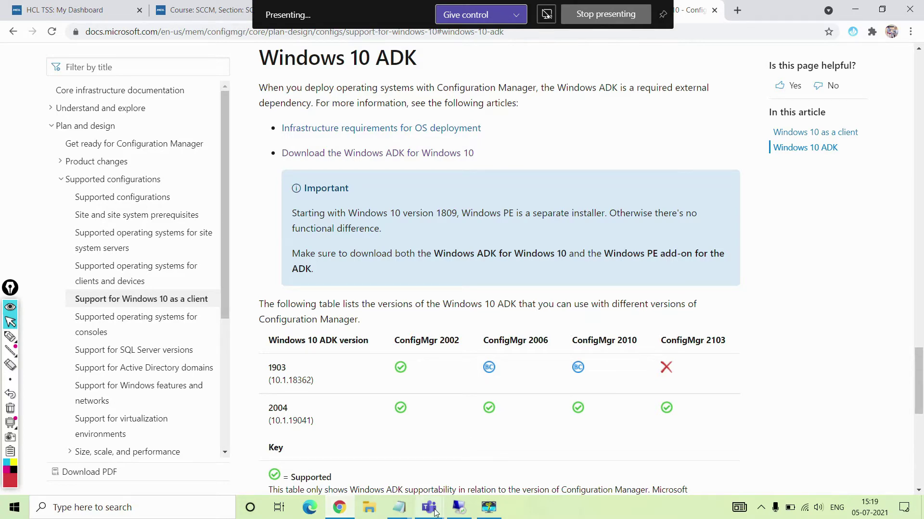
# - Switch to the Teams meeting and remove the guest listed just above the last two participants from the meeting
pyautogui.click(423, 483)
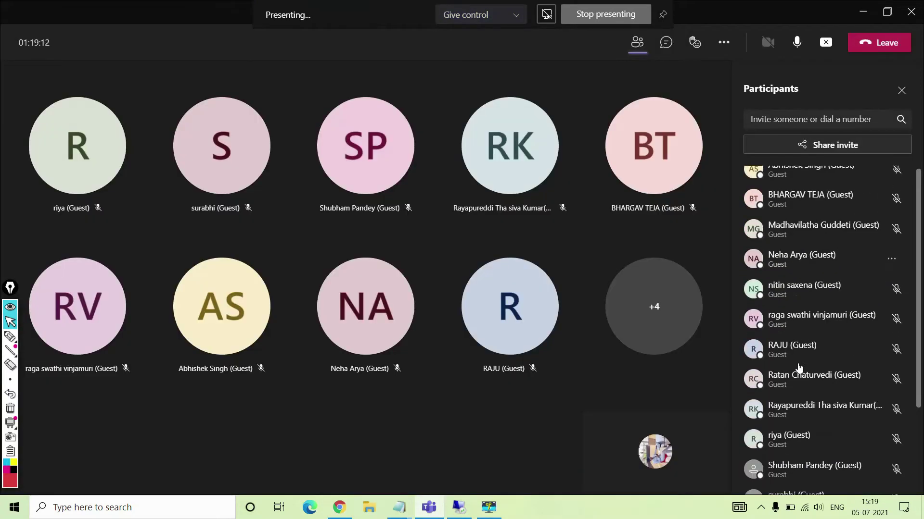
pyautogui.scroll(-1, 799, 368)
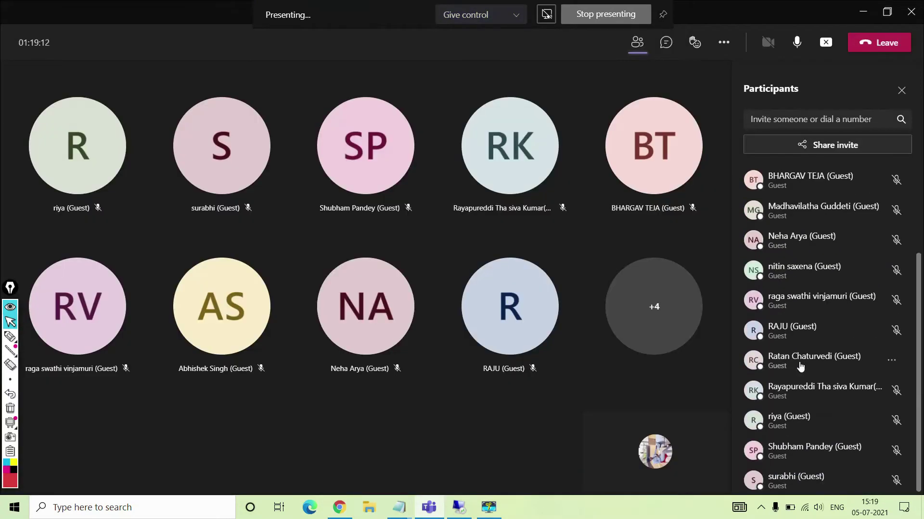
pyautogui.click(891, 421)
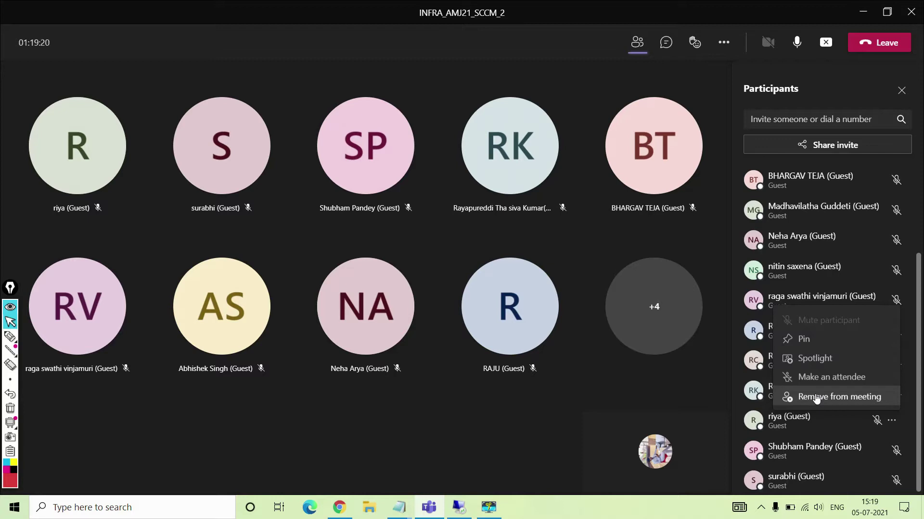
pyautogui.click(846, 398)
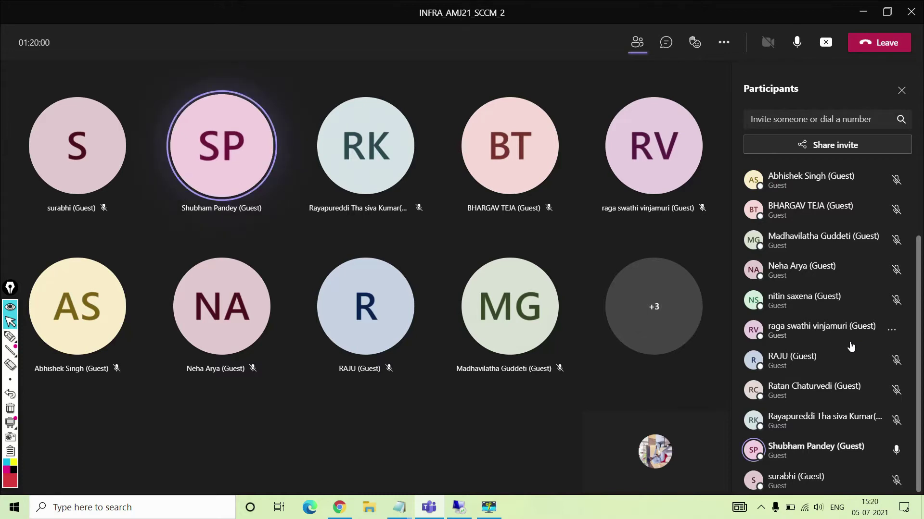
# - Raise the system volume, look through the meeting's participant list, and minimize the meeting window
pyautogui.press('XF86AudioRaiseVolume')
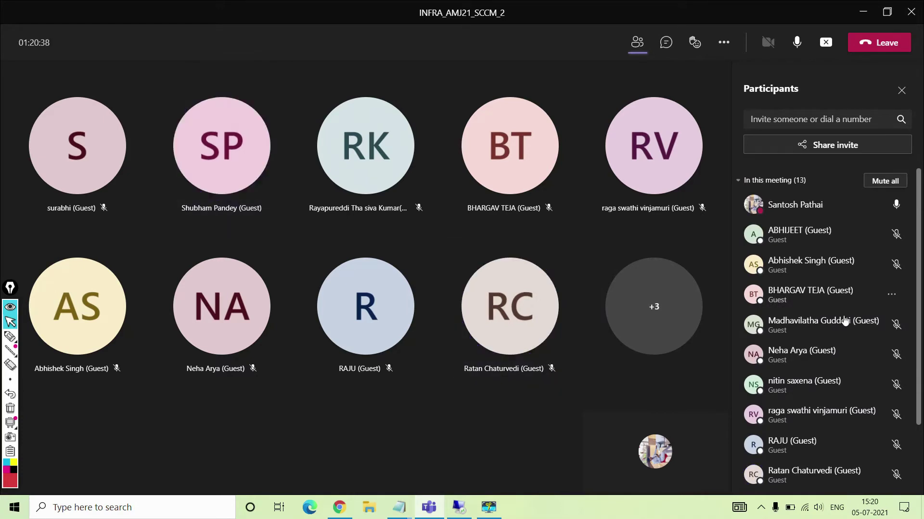
pyautogui.scroll(-2, 816, 308)
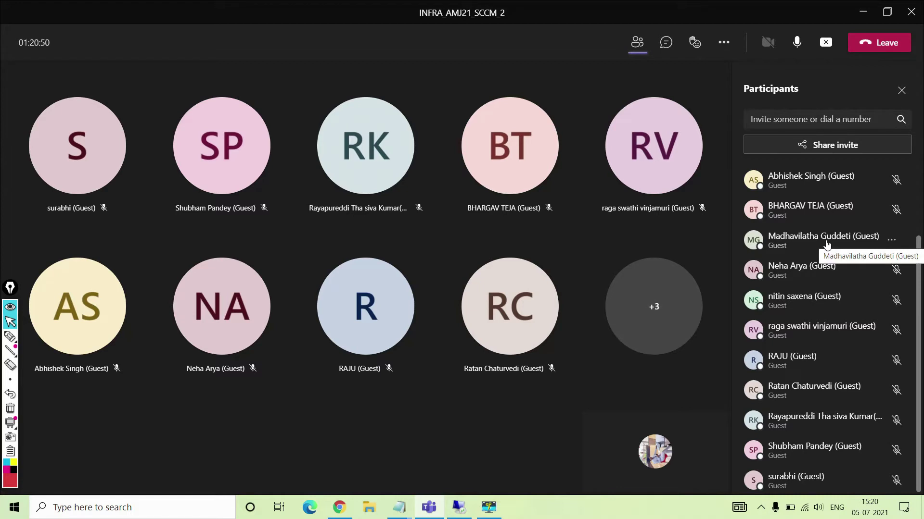
pyautogui.scroll(2, 825, 319)
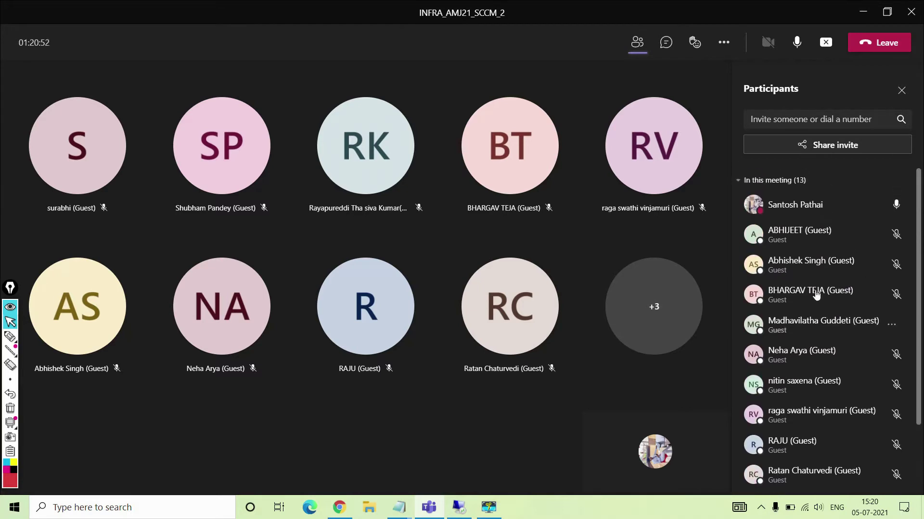
pyautogui.click(864, 14)
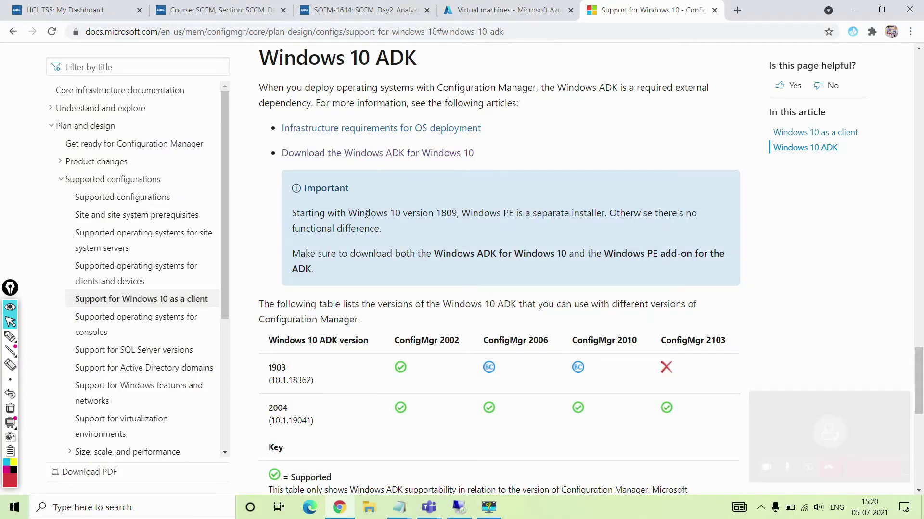
# - Highlight the ConfigMgr 2103 heading, and check the MEM_Configmgr_2103 folder under Downloads > ISO > SCCM 2103 in File Explorer before minimizing it
pyautogui.moveTo(662, 342); pyautogui.dragTo(728, 347)
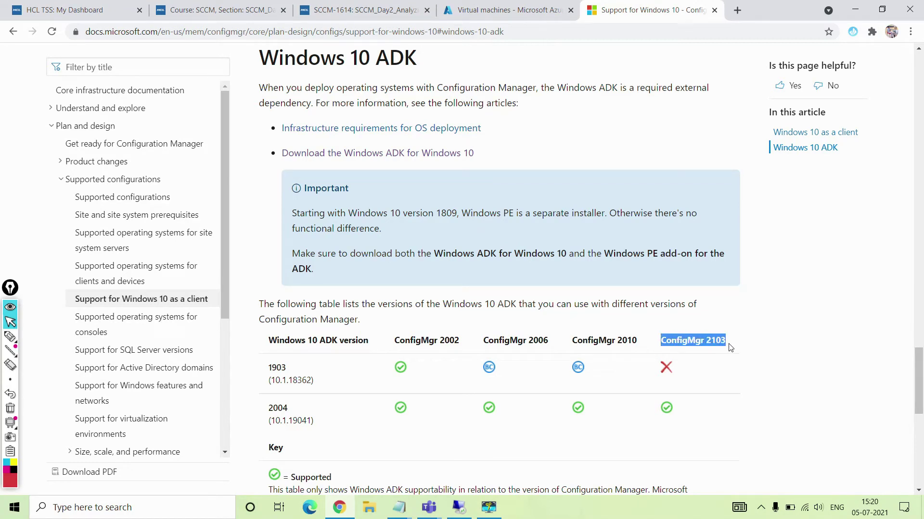
pyautogui.click(717, 349)
pyautogui.click(376, 513)
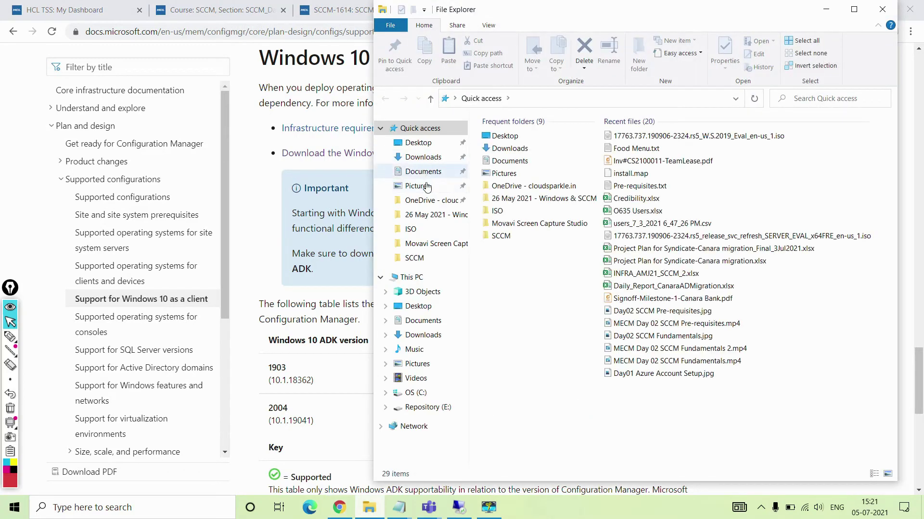
pyautogui.click(411, 229)
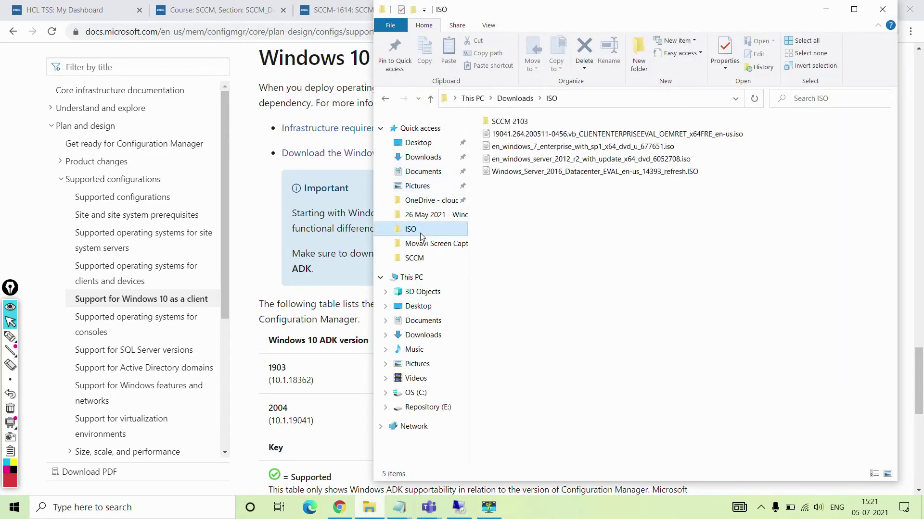
pyautogui.doubleClick(507, 124)
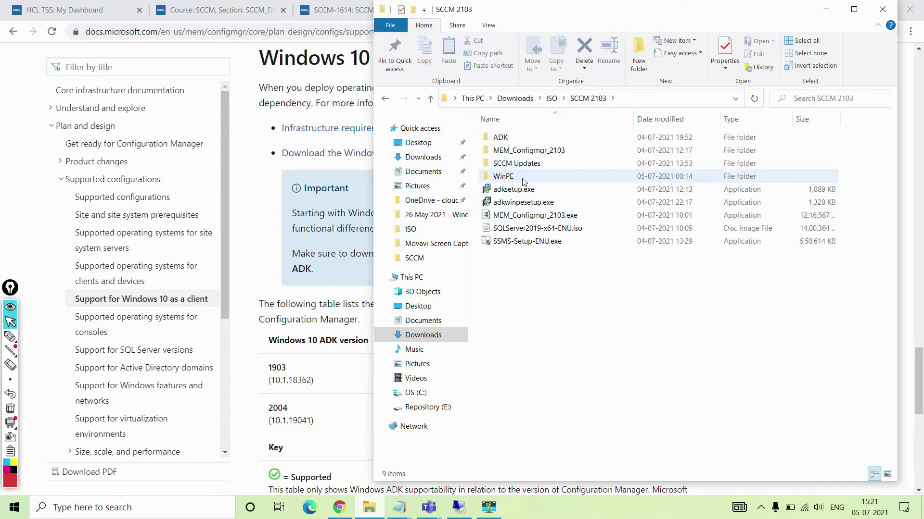
pyautogui.click(521, 156)
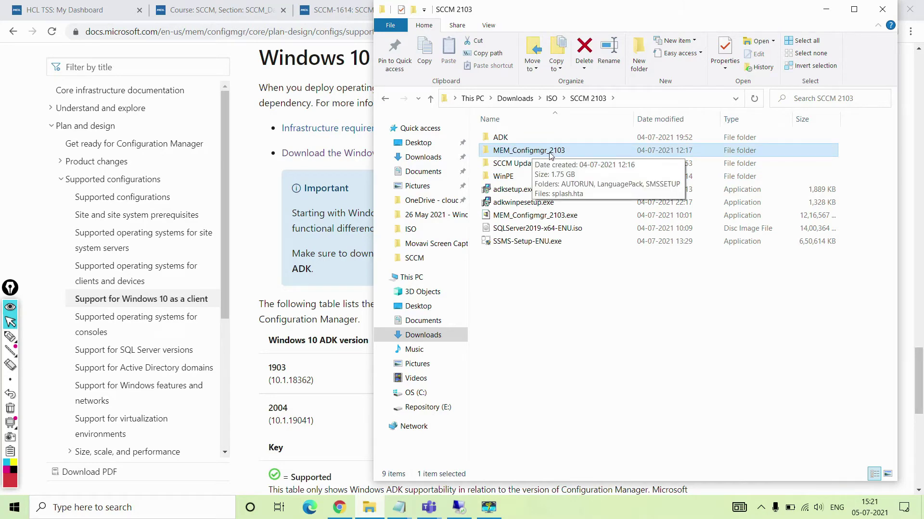
pyautogui.click(826, 11)
# - Draw pen boxes around the ConfigMgr 2103 and Windows 10 ADK version headings in the support table
pyautogui.click(10, 337)
pyautogui.moveTo(652, 344)
pyautogui.mouseDown()
pyautogui.moveTo(652, 352)
pyautogui.moveTo(739, 336)
pyautogui.moveTo(647, 326)
pyautogui.mouseUp()
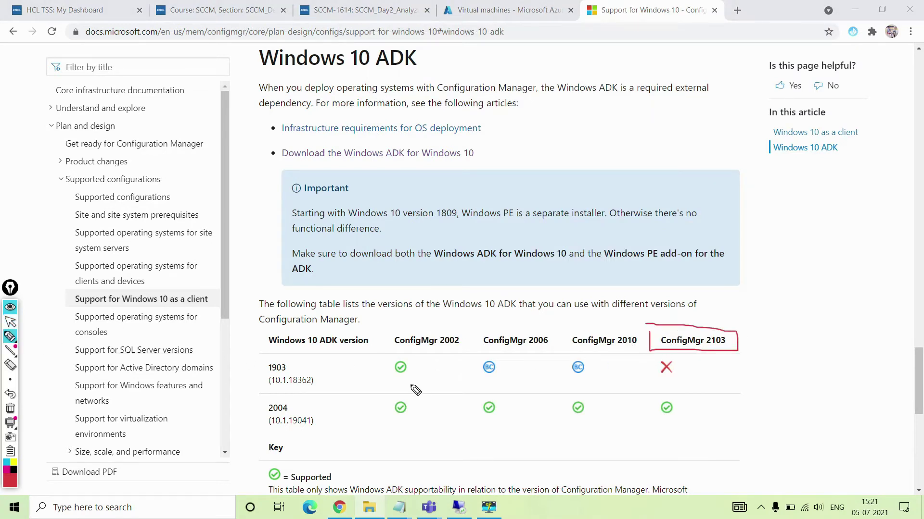
pyautogui.moveTo(262, 329)
pyautogui.mouseDown()
pyautogui.moveTo(264, 340)
pyautogui.moveTo(337, 349)
pyautogui.moveTo(381, 336)
pyautogui.moveTo(265, 331)
pyautogui.mouseUp()
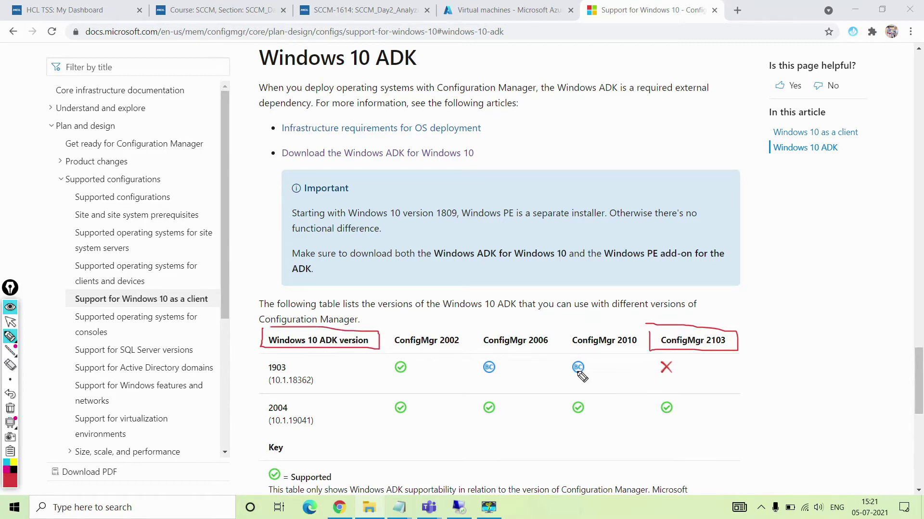
# - Draw a pen arrow to the ConfigMgr 2103 heading, and box ADK versions 1903 and 2004 and the 2004 support mark under ConfigMgr 2103
pyautogui.moveTo(778, 329); pyautogui.dragTo(744, 339)
pyautogui.moveTo(266, 365)
pyautogui.mouseDown()
pyautogui.moveTo(291, 374)
pyautogui.moveTo(270, 359)
pyautogui.moveTo(264, 366)
pyautogui.mouseUp()
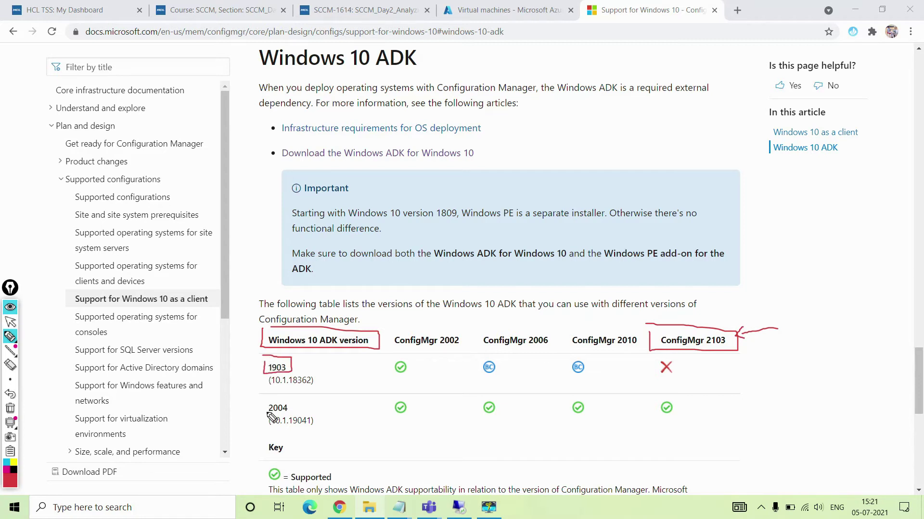
pyautogui.moveTo(266, 397)
pyautogui.mouseDown()
pyautogui.moveTo(272, 414)
pyautogui.moveTo(294, 414)
pyautogui.moveTo(267, 398)
pyautogui.mouseUp()
pyautogui.moveTo(654, 388)
pyautogui.mouseDown()
pyautogui.moveTo(653, 413)
pyautogui.moveTo(684, 415)
pyautogui.moveTo(655, 392)
pyautogui.mouseUp()
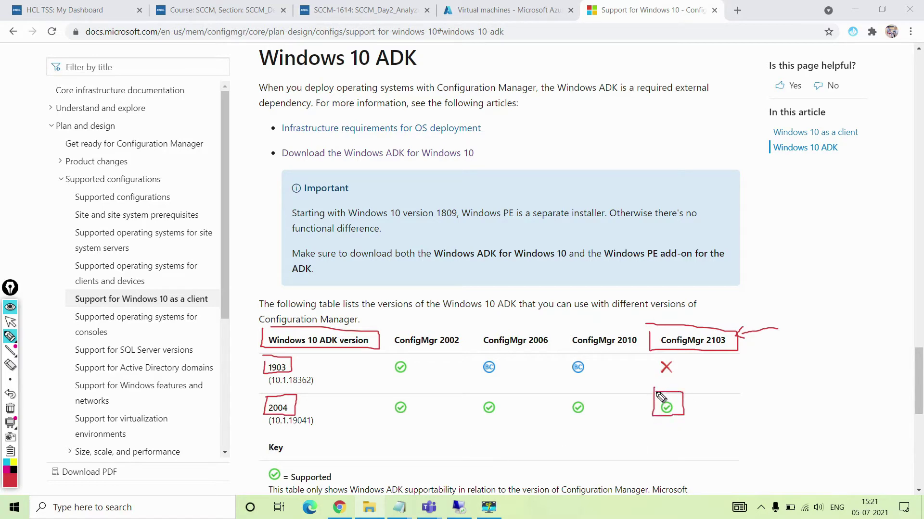
# - Tick the ADK 2004 support mark, box the ADK 1903 marks for ConfigMgr 2103 and 2010, and clear all pen drawings
pyautogui.moveTo(685, 402)
pyautogui.mouseDown()
pyautogui.moveTo(688, 413)
pyautogui.moveTo(716, 391)
pyautogui.mouseUp()
pyautogui.click(649, 357)
pyautogui.moveTo(652, 372)
pyautogui.mouseDown()
pyautogui.moveTo(687, 370)
pyautogui.moveTo(651, 360)
pyautogui.mouseUp()
pyautogui.moveTo(568, 359)
pyautogui.mouseDown()
pyautogui.moveTo(569, 382)
pyautogui.moveTo(599, 362)
pyautogui.moveTo(568, 356)
pyautogui.mouseUp()
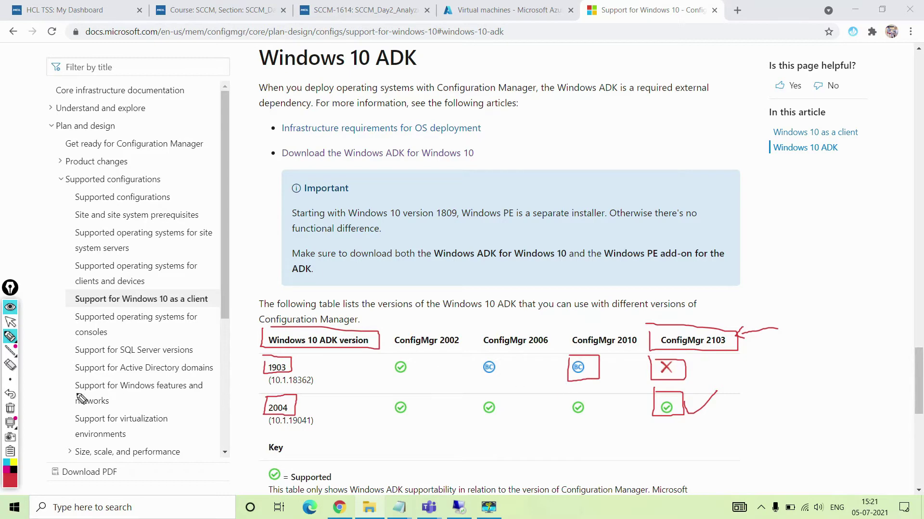
pyautogui.click(10, 408)
pyautogui.click(10, 323)
# - Highlight the Backward compatible entry in the ADK table's key and 2002 in the table's ConfigMgr 2002 heading
pyautogui.scroll(-1, 331, 359)
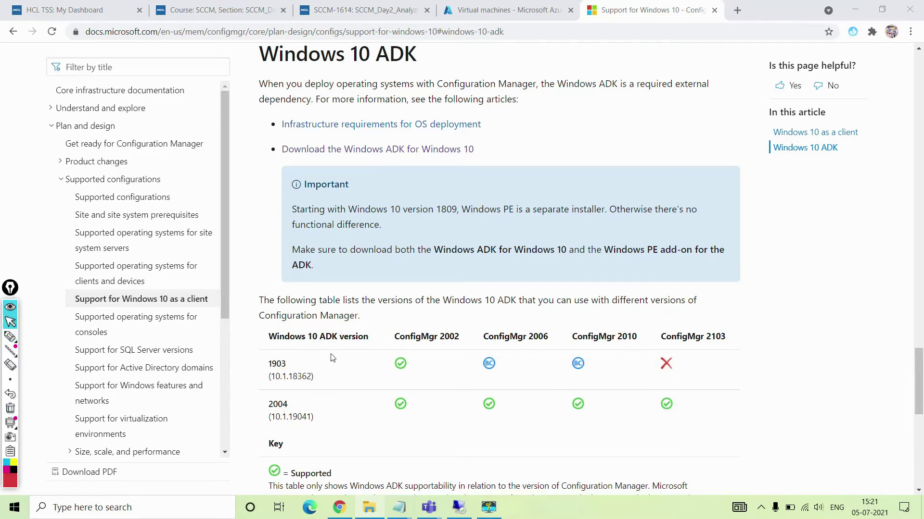
pyautogui.scroll(-5, 331, 359)
pyautogui.moveTo(292, 330); pyautogui.dragTo(372, 331)
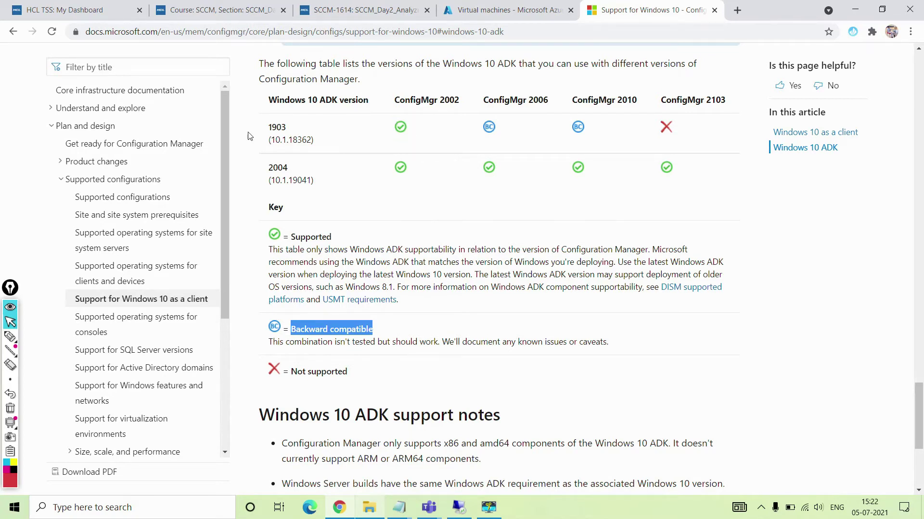
pyautogui.doubleClick(442, 101)
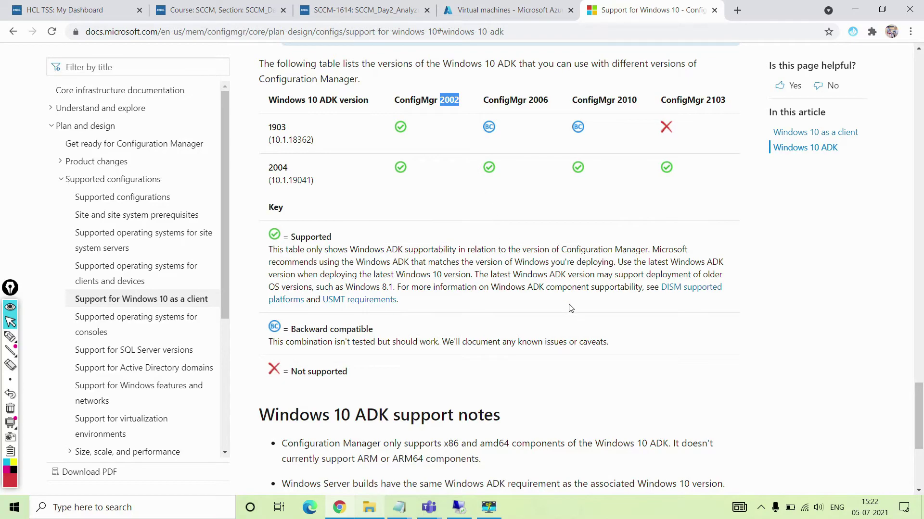
# - Review the Windows 10 as a client section, highlighting its title, the Windows 10 version column heading and the 21H1 entry
pyautogui.scroll(-5, 570, 308)
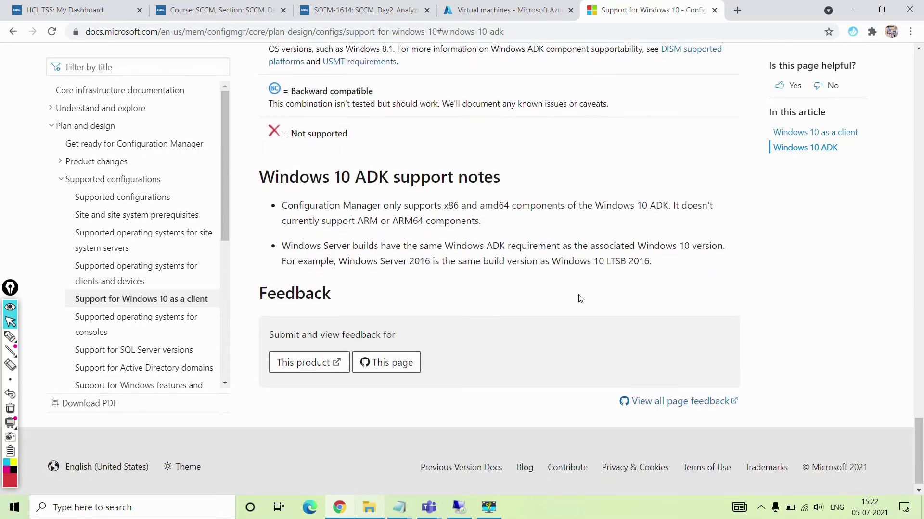
pyautogui.scroll(10, 580, 299)
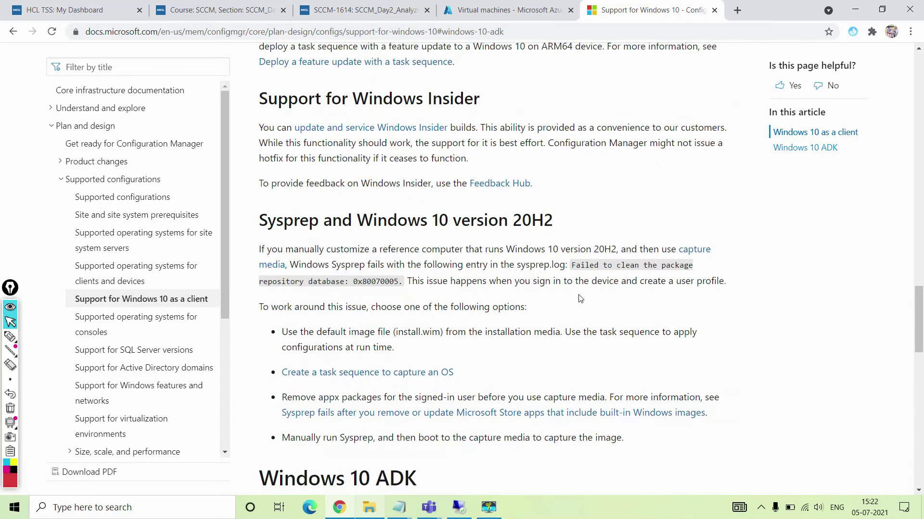
pyautogui.scroll(5, 581, 299)
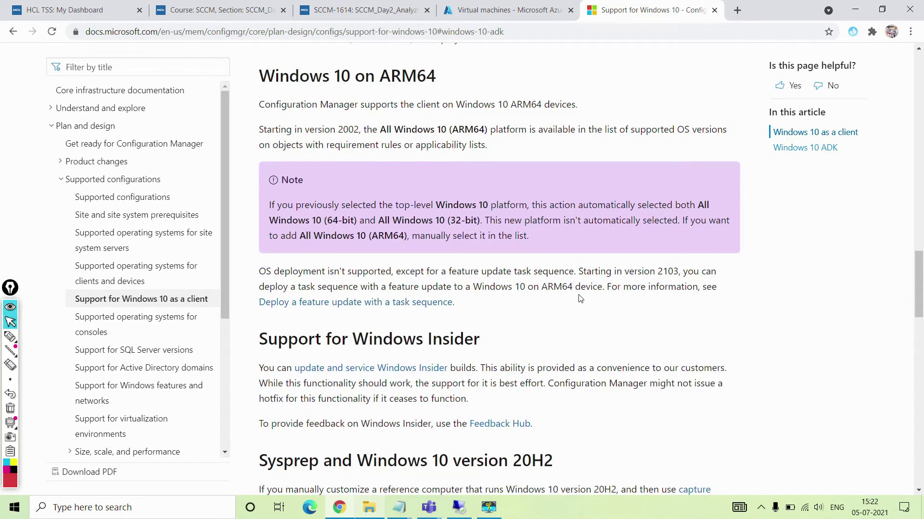
pyautogui.scroll(10, 581, 299)
pyautogui.scroll(5, 580, 299)
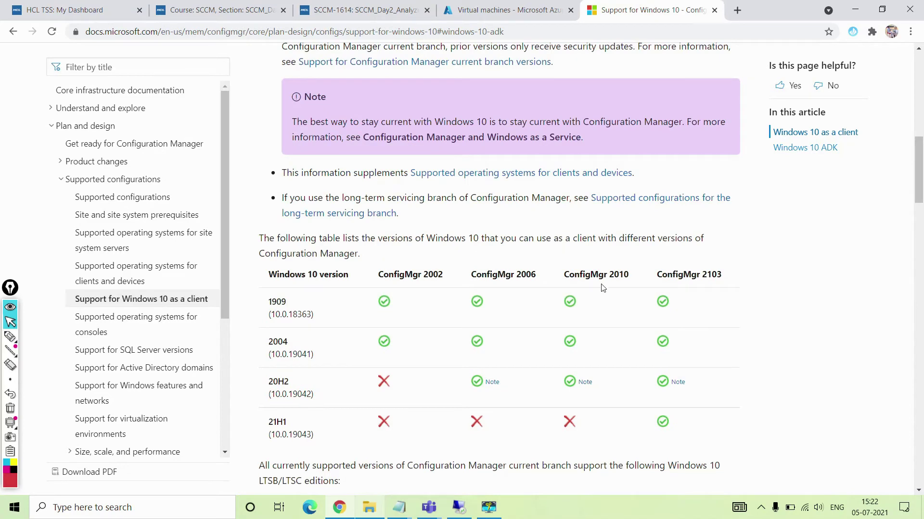
pyautogui.scroll(6, 351, 260)
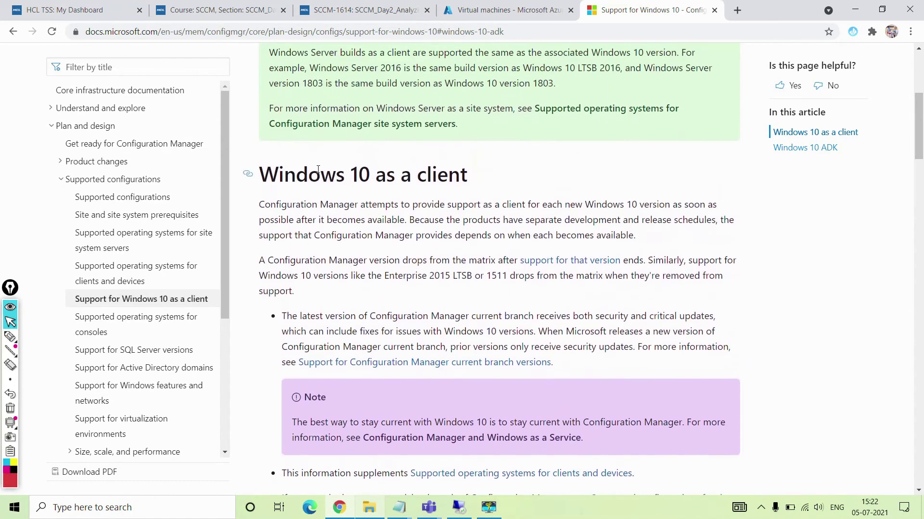
pyautogui.moveTo(265, 178); pyautogui.dragTo(496, 169)
pyautogui.scroll(-7, 517, 255)
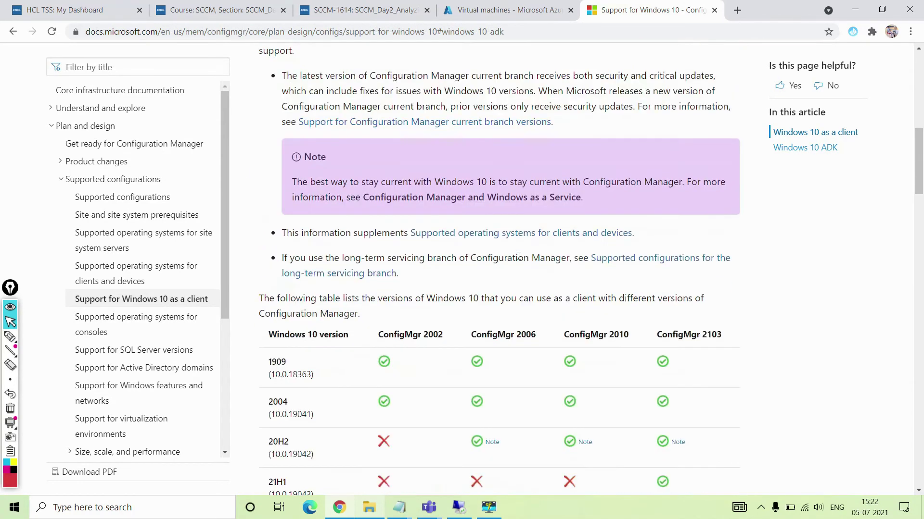
pyautogui.moveTo(271, 216); pyautogui.dragTo(336, 215)
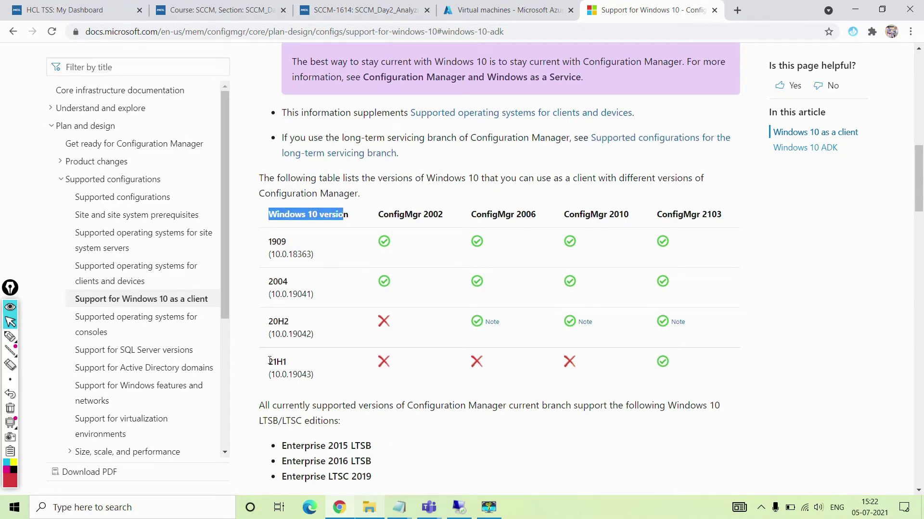
pyautogui.moveTo(270, 362); pyautogui.dragTo(302, 363)
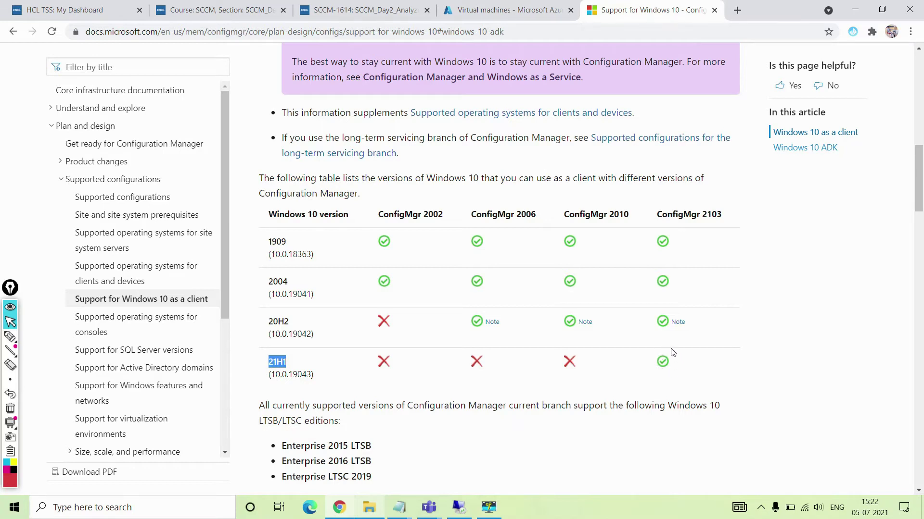
# - Highlight the client table's ConfigMgr 2103 heading and the Windows 10 versions 1909, 2004, 20H2 and 21H1 in turn
pyautogui.moveTo(662, 219); pyautogui.dragTo(715, 221)
pyautogui.moveTo(268, 242); pyautogui.dragTo(290, 247)
pyautogui.moveTo(268, 282); pyautogui.dragTo(291, 286)
pyautogui.moveTo(270, 323); pyautogui.dragTo(289, 325)
pyautogui.moveTo(270, 361); pyautogui.dragTo(316, 364)
# - Close the Windows 10 support documentation page and minimize the browser and the Pre-requisites.txt notes
pyautogui.scroll(10, 518, 305)
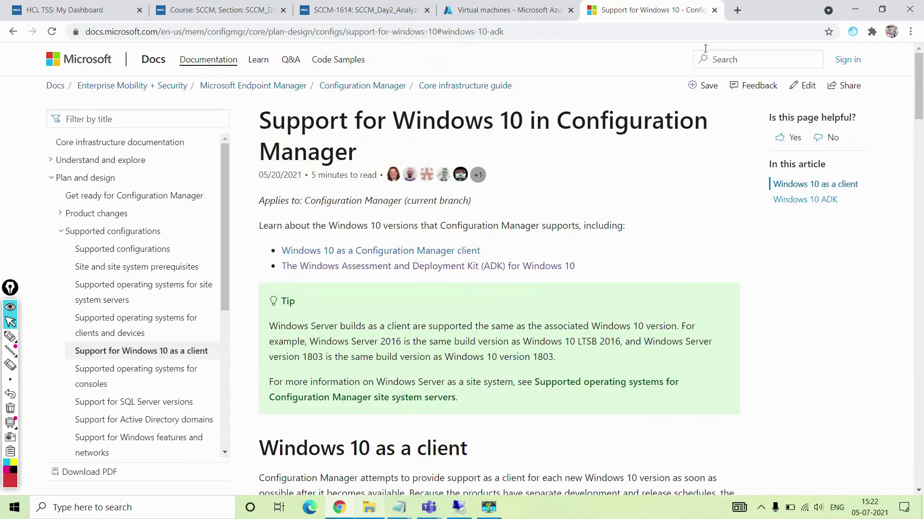
pyautogui.click(713, 10)
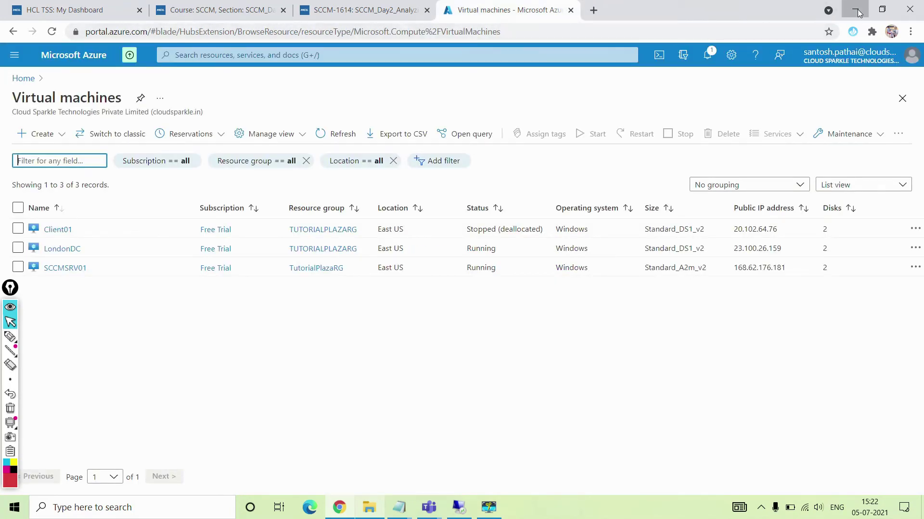
pyautogui.click(855, 10)
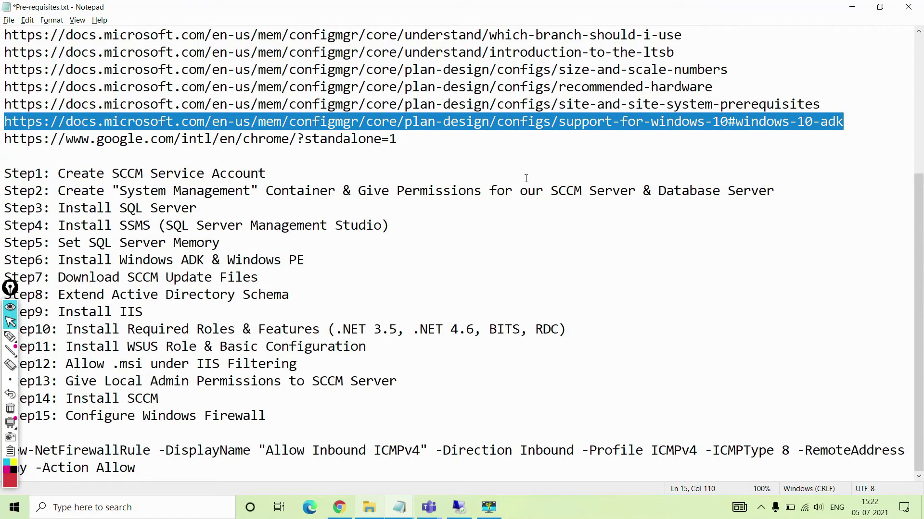
pyautogui.click(854, 11)
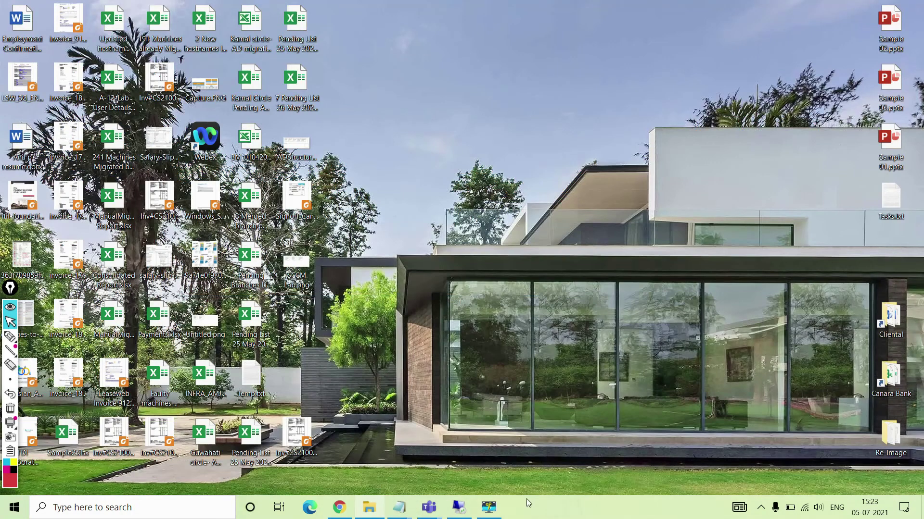
# - Glance at the remote server's setup wizard, then check the Teams meeting's participant list and minimize the meeting window
pyautogui.click(458, 507)
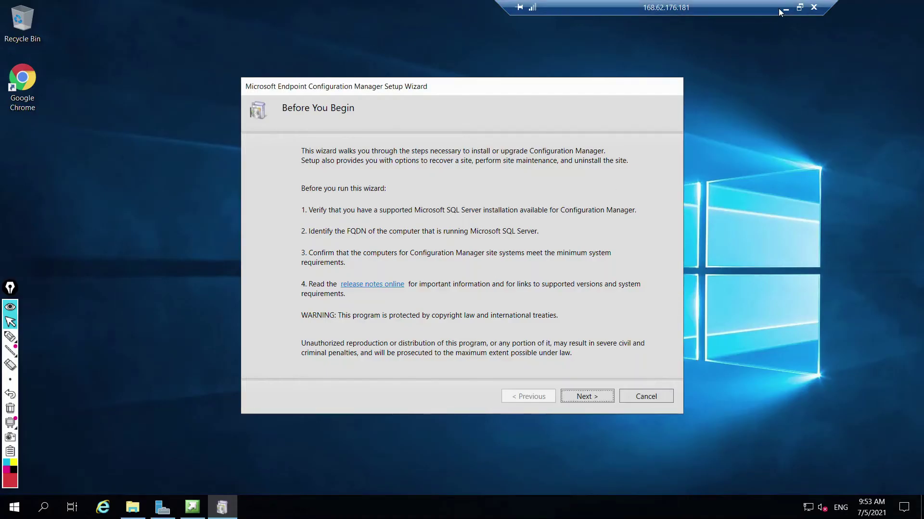
pyautogui.click(780, 10)
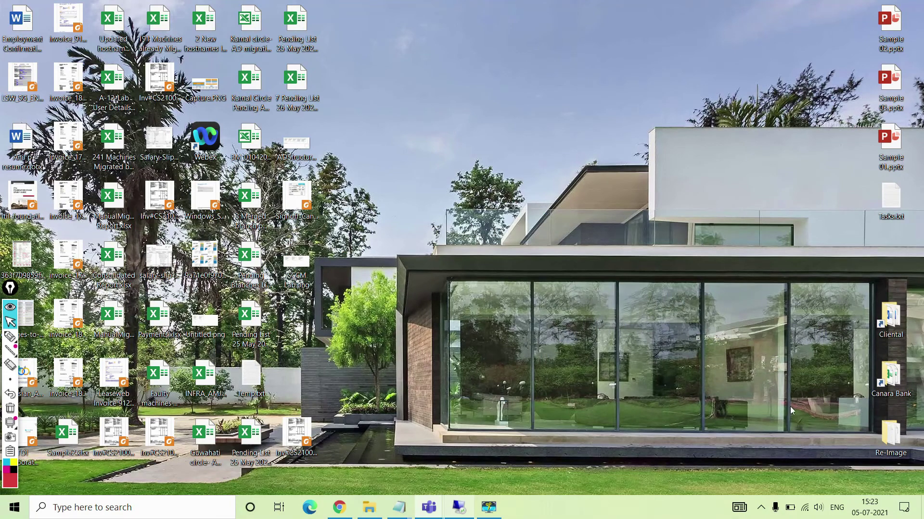
pyautogui.click(791, 409)
pyautogui.click(748, 26)
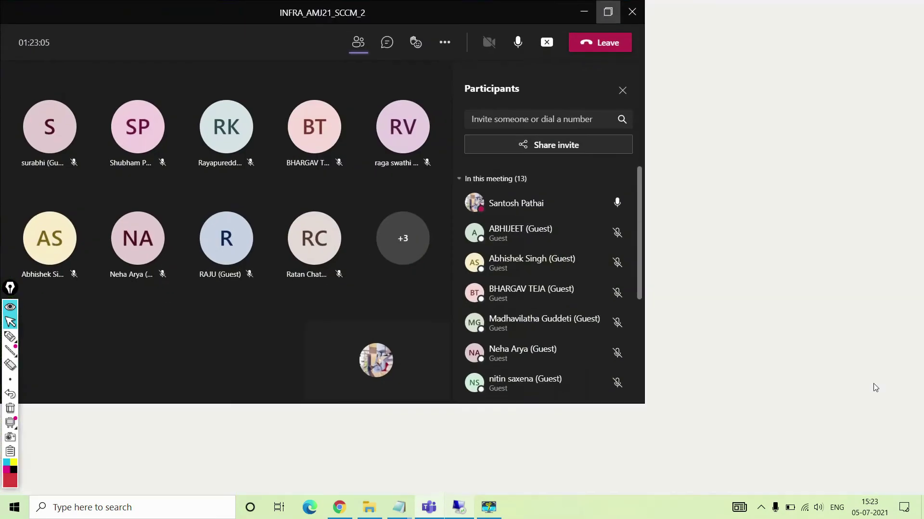
pyautogui.scroll(-3, 798, 385)
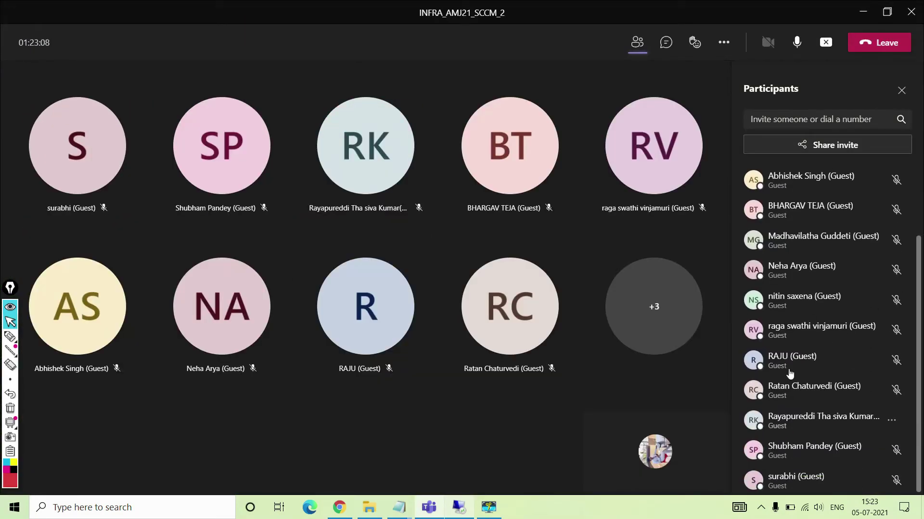
pyautogui.click(863, 12)
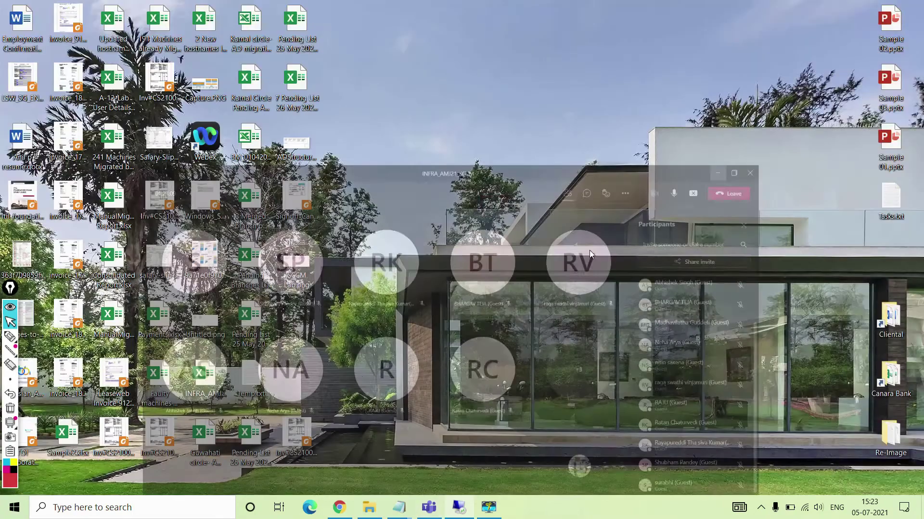
# - Switch to the remote desktop session and, with the pen, underline and tick the SQL Server installation and FQDN prerequisites and add a curved arrow
pyautogui.moveTo(458, 506)
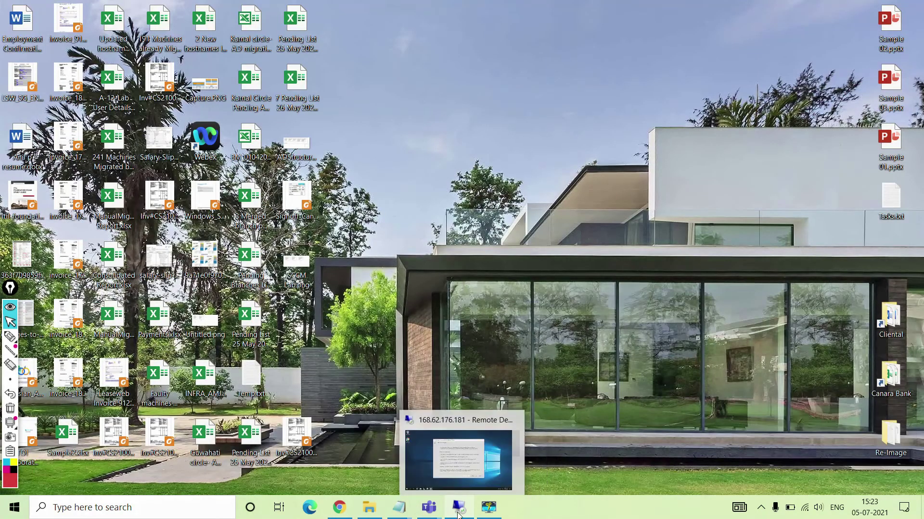
pyautogui.click(454, 465)
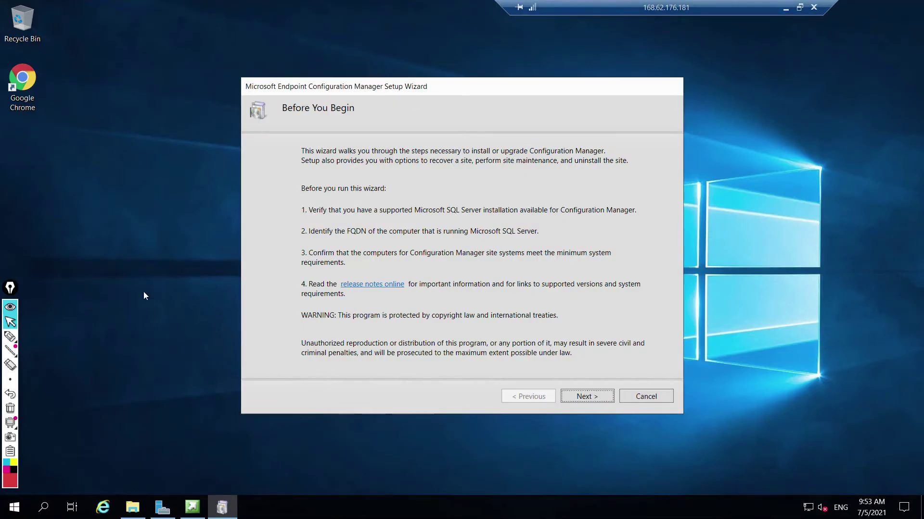
pyautogui.click(10, 337)
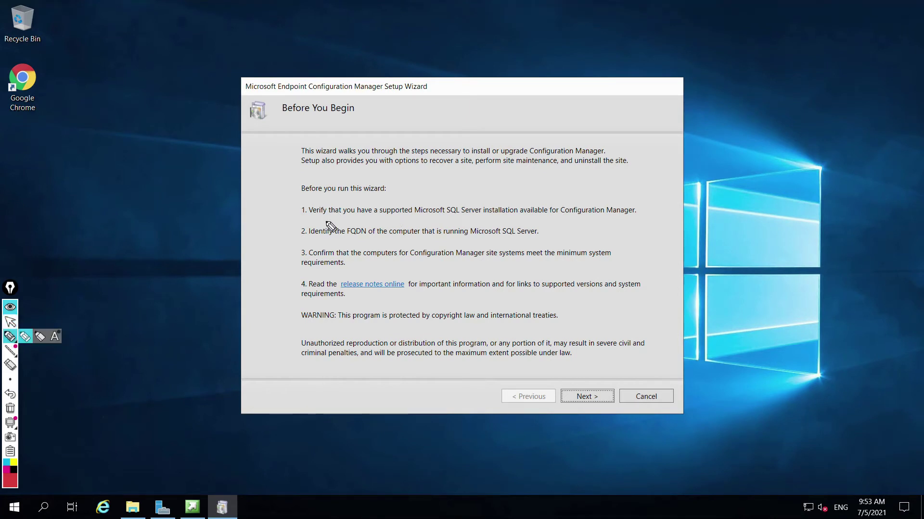
pyautogui.moveTo(309, 220); pyautogui.dragTo(545, 217)
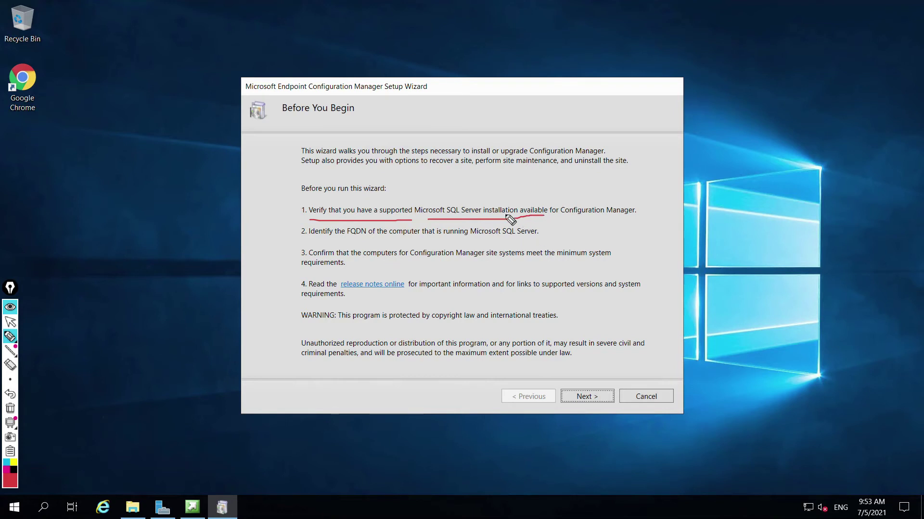
pyautogui.moveTo(574, 218); pyautogui.dragTo(772, 186)
pyautogui.moveTo(310, 238); pyautogui.dragTo(629, 232)
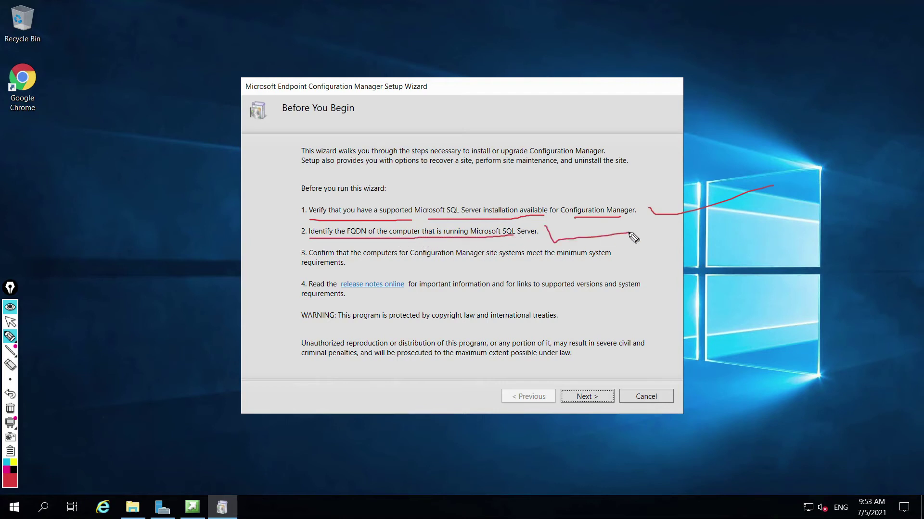
pyautogui.moveTo(642, 181)
pyautogui.mouseDown()
pyautogui.moveTo(683, 151)
pyautogui.moveTo(584, 127)
pyautogui.moveTo(599, 119)
pyautogui.mouseUp()
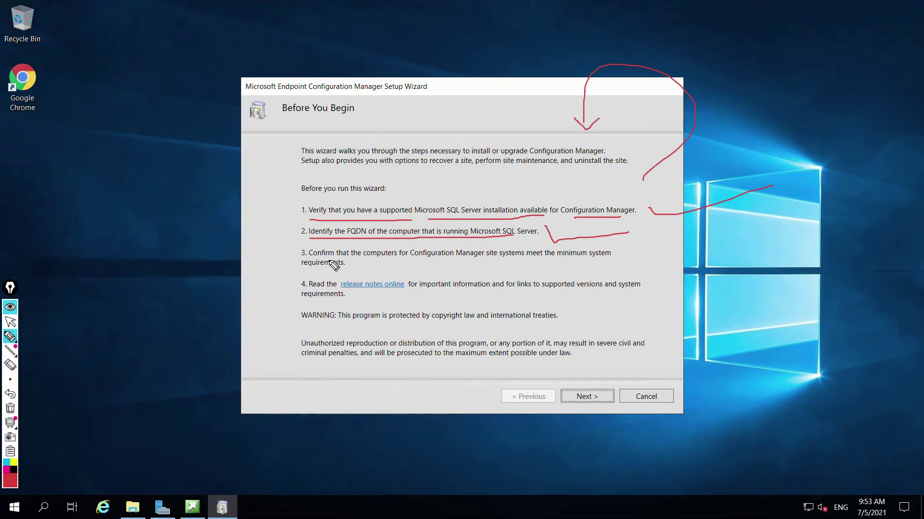
# - Underline the third prerequisite about minimum system requirements with the pen and draw a tick beside it
pyautogui.moveTo(314, 258); pyautogui.dragTo(604, 258)
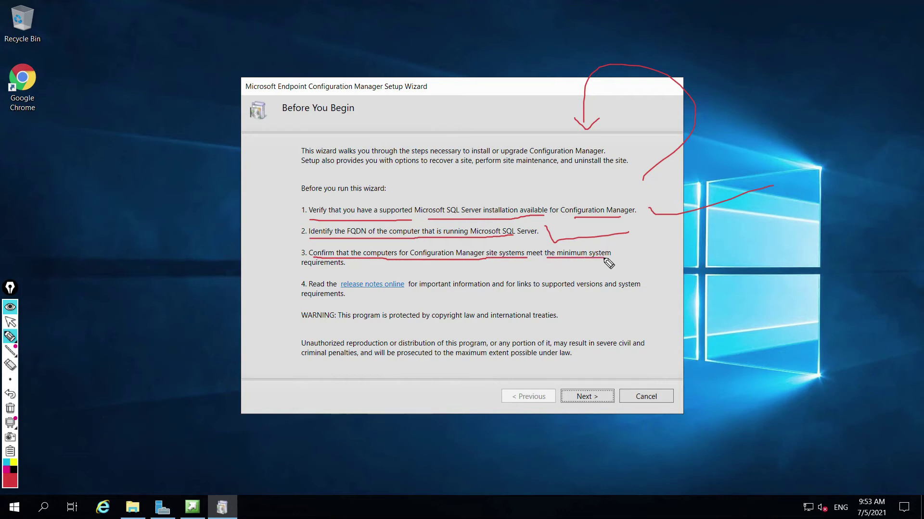
pyautogui.moveTo(299, 269); pyautogui.dragTo(363, 266)
pyautogui.moveTo(635, 255)
pyautogui.mouseDown()
pyautogui.moveTo(642, 266)
pyautogui.moveTo(722, 237)
pyautogui.mouseUp()
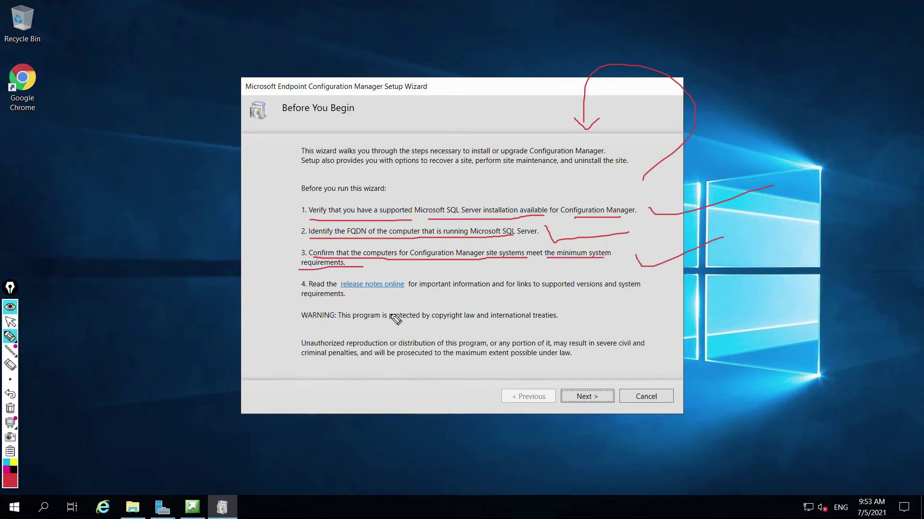
# - Mark the release notes prerequisite with pen underlines, a box and an arrow, bracket the prerequisites, and clear all pen drawings
pyautogui.moveTo(299, 290); pyautogui.dragTo(621, 295)
pyautogui.moveTo(299, 303); pyautogui.dragTo(348, 302)
pyautogui.moveTo(246, 306)
pyautogui.mouseDown()
pyautogui.moveTo(289, 290)
pyautogui.moveTo(418, 288)
pyautogui.moveTo(346, 278)
pyautogui.mouseUp()
pyautogui.moveTo(294, 169); pyautogui.dragTo(294, 298)
pyautogui.click(10, 322)
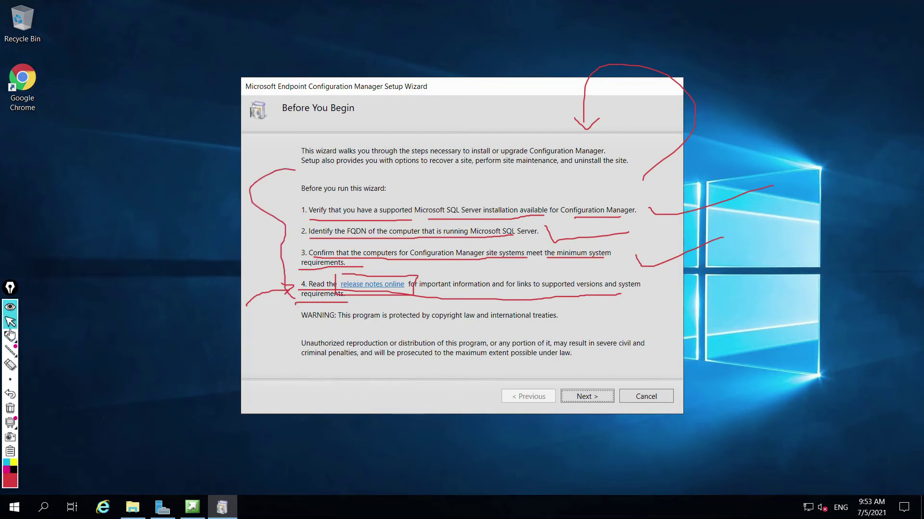
pyautogui.click(10, 408)
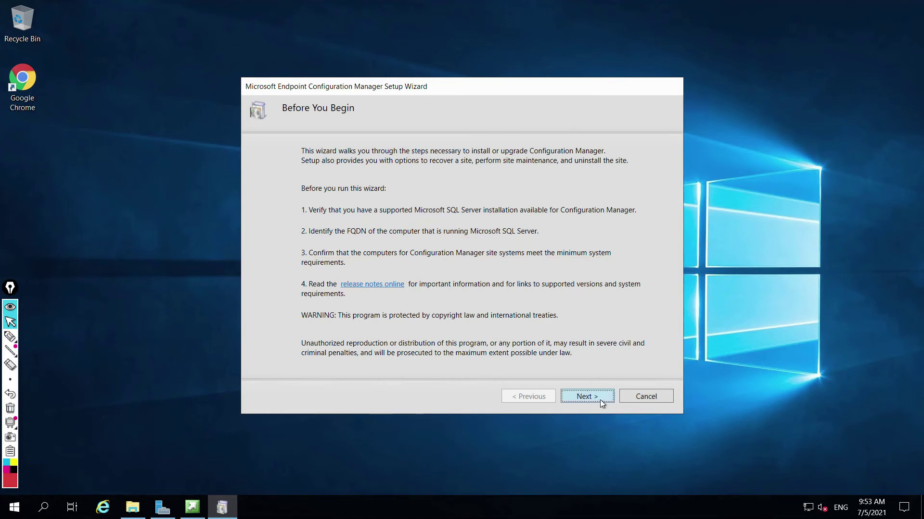
# - Advance the setup wizard to Getting Started and underline the Configuration Manager central administration site option with the pen
pyautogui.click(10, 336)
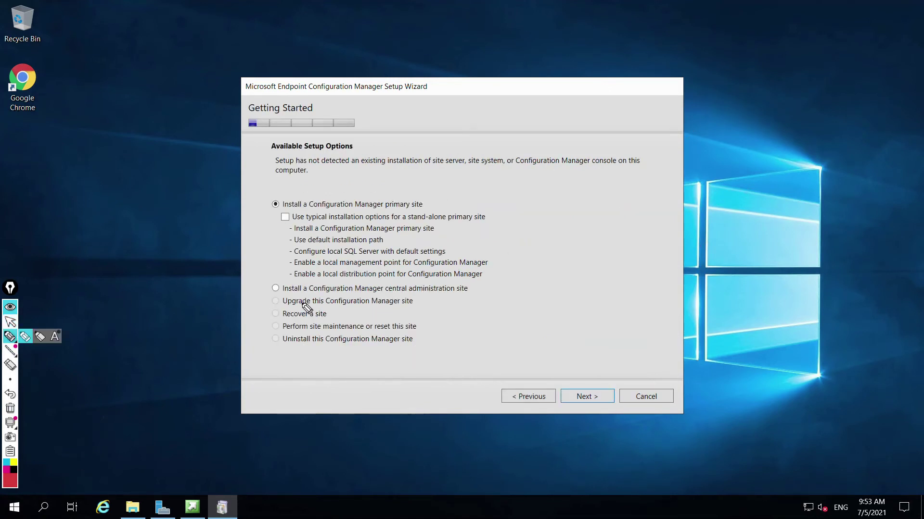
pyautogui.moveTo(294, 294); pyautogui.dragTo(453, 296)
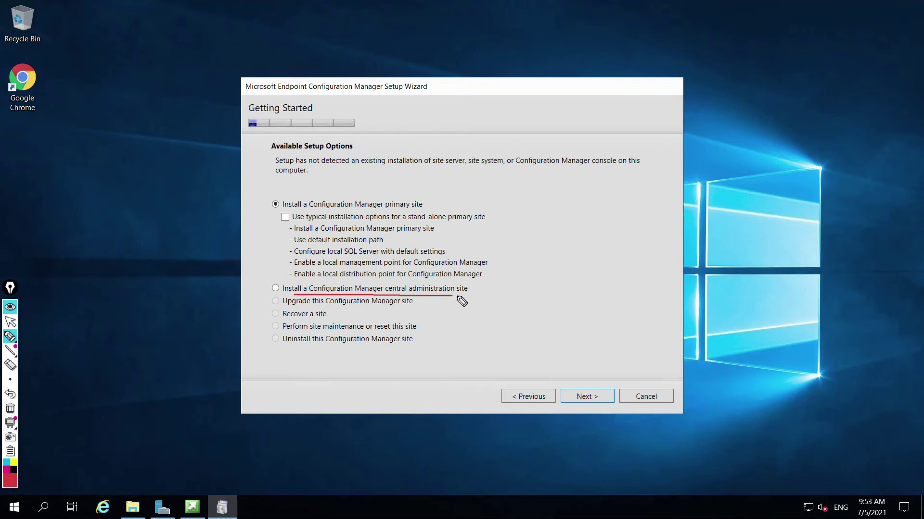
# - Underline and box the primary site option, box the central administration site option, and add a handwritten note and a curved arrow between them with the pen
pyautogui.moveTo(323, 210); pyautogui.dragTo(417, 212)
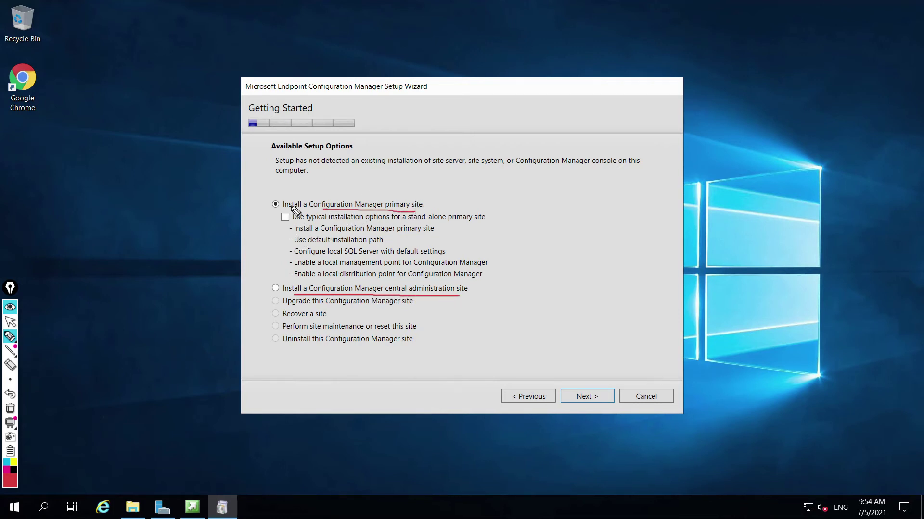
pyautogui.moveTo(282, 197)
pyautogui.mouseDown()
pyautogui.moveTo(288, 212)
pyautogui.moveTo(409, 213)
pyautogui.moveTo(435, 201)
pyautogui.moveTo(284, 196)
pyautogui.mouseUp()
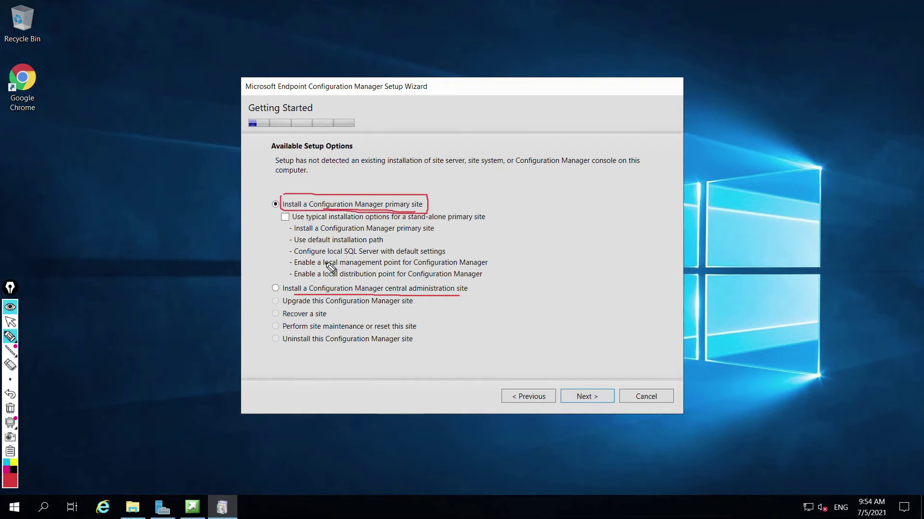
pyautogui.moveTo(281, 279)
pyautogui.mouseDown()
pyautogui.moveTo(281, 297)
pyautogui.moveTo(442, 293)
pyautogui.moveTo(474, 281)
pyautogui.moveTo(277, 281)
pyautogui.mouseUp()
pyautogui.moveTo(621, 219)
pyautogui.mouseDown()
pyautogui.moveTo(645, 247)
pyautogui.moveTo(629, 200)
pyautogui.moveTo(644, 204)
pyautogui.moveTo(647, 224)
pyautogui.mouseUp()
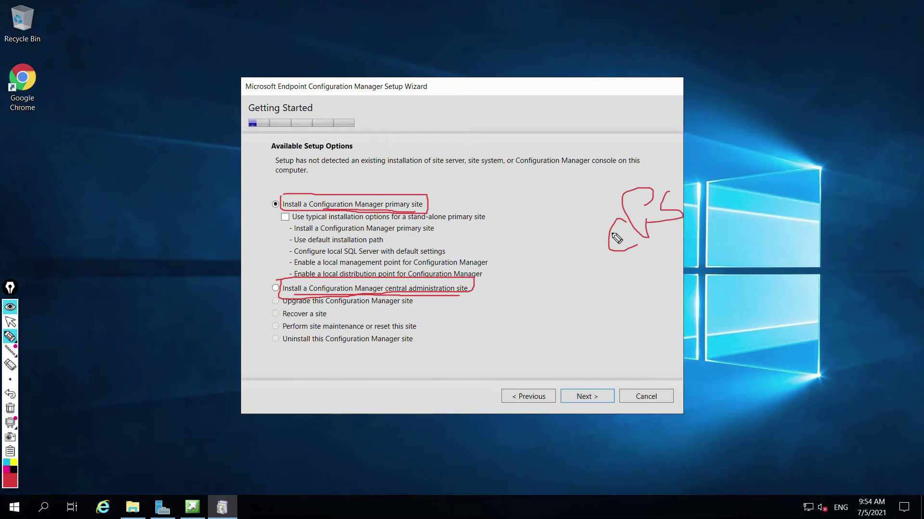
pyautogui.moveTo(429, 200)
pyautogui.mouseDown()
pyautogui.moveTo(519, 254)
pyautogui.moveTo(485, 274)
pyautogui.moveTo(509, 276)
pyautogui.mouseUp()
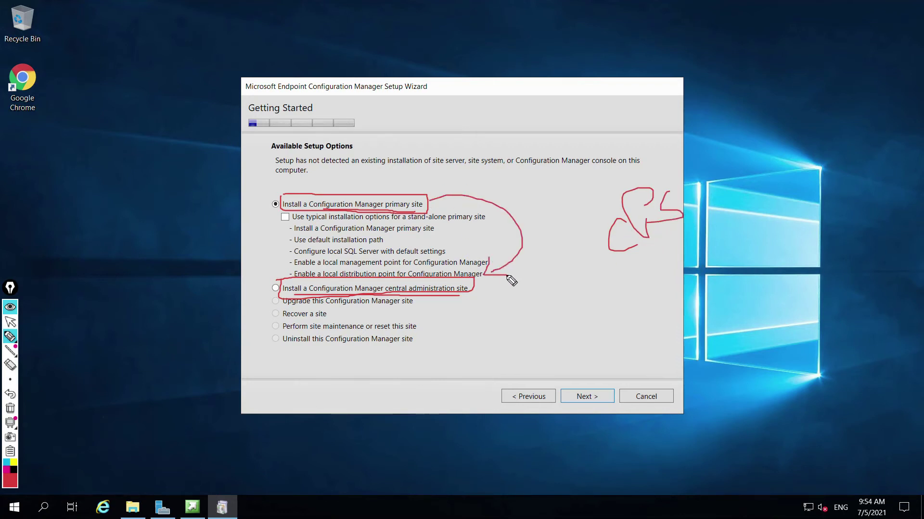
# - Cross out the handwritten note and the central administration site option, draw a new note with an arrow to the primary site option, and clear all drawings
pyautogui.moveTo(680, 204); pyautogui.dragTo(595, 252)
pyautogui.moveTo(629, 280)
pyautogui.mouseDown()
pyautogui.moveTo(621, 317)
pyautogui.moveTo(668, 286)
pyautogui.mouseUp()
pyautogui.moveTo(691, 247); pyautogui.dragTo(683, 302)
pyautogui.moveTo(618, 341); pyautogui.dragTo(695, 308)
pyautogui.moveTo(385, 286); pyautogui.dragTo(435, 312)
pyautogui.moveTo(408, 306); pyautogui.dragTo(419, 281)
pyautogui.moveTo(590, 314)
pyautogui.mouseDown()
pyautogui.moveTo(589, 244)
pyautogui.moveTo(412, 164)
pyautogui.moveTo(426, 171)
pyautogui.mouseUp()
pyautogui.click(10, 322)
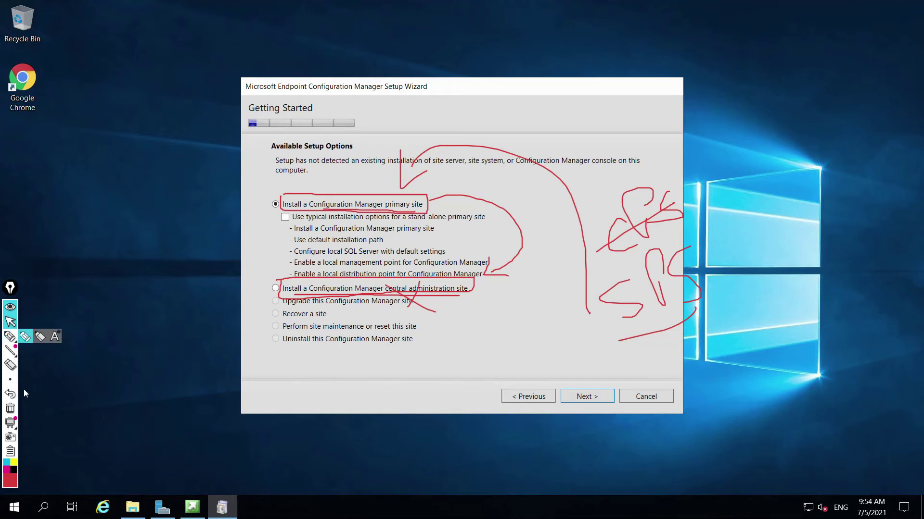
pyautogui.click(10, 409)
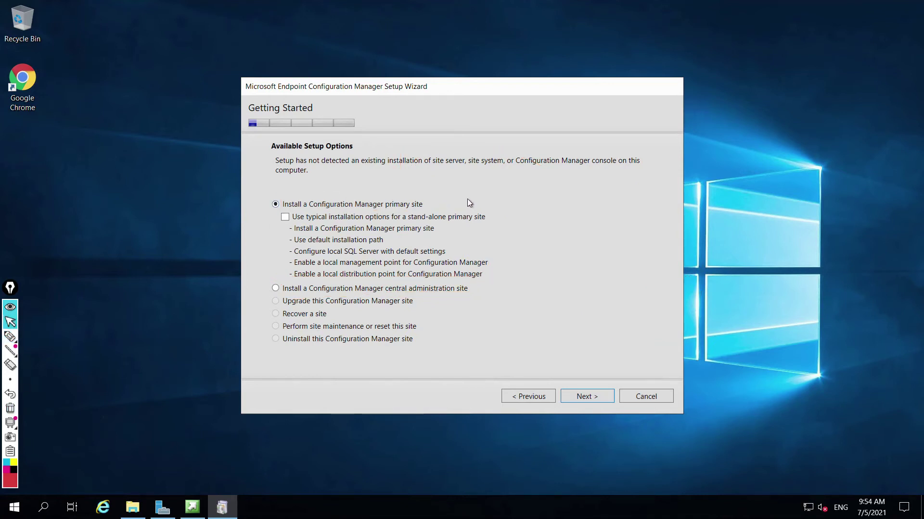
# - Advance to the Product Key page and mark the Software Assurance expiration date, licensed edition and evaluation edition options with the pen
pyautogui.click(321, 221)
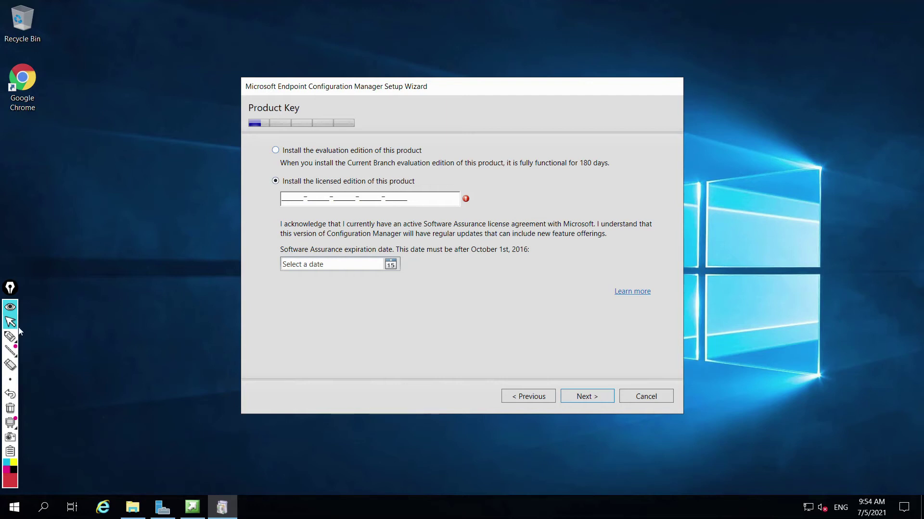
pyautogui.click(10, 337)
pyautogui.moveTo(284, 257)
pyautogui.mouseDown()
pyautogui.moveTo(529, 258)
pyautogui.moveTo(509, 238)
pyautogui.moveTo(468, 255)
pyautogui.mouseUp()
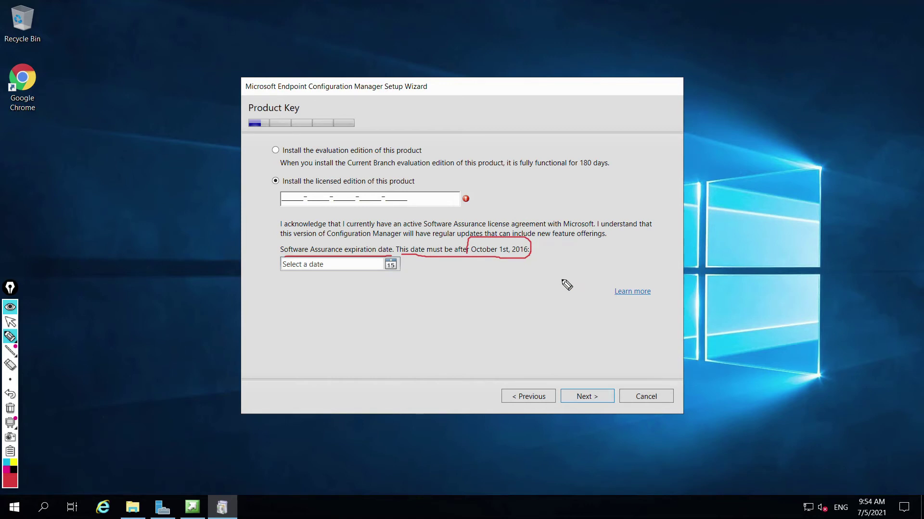
pyautogui.moveTo(268, 235)
pyautogui.mouseDown()
pyautogui.moveTo(392, 269)
pyautogui.moveTo(345, 236)
pyautogui.moveTo(281, 237)
pyautogui.mouseUp()
pyautogui.moveTo(269, 188)
pyautogui.mouseDown()
pyautogui.moveTo(290, 199)
pyautogui.moveTo(281, 186)
pyautogui.mouseUp()
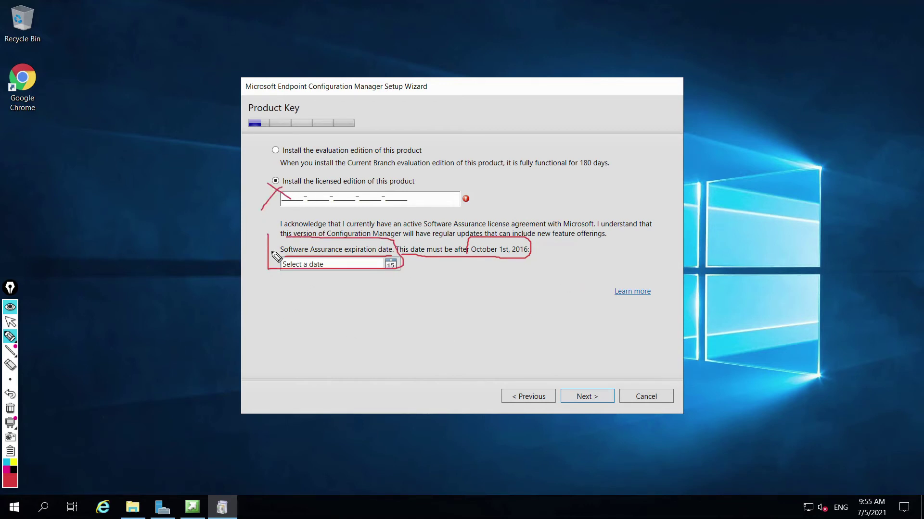
pyautogui.moveTo(265, 142)
pyautogui.mouseDown()
pyautogui.moveTo(266, 165)
pyautogui.moveTo(357, 163)
pyautogui.moveTo(380, 147)
pyautogui.moveTo(268, 137)
pyautogui.mouseUp()
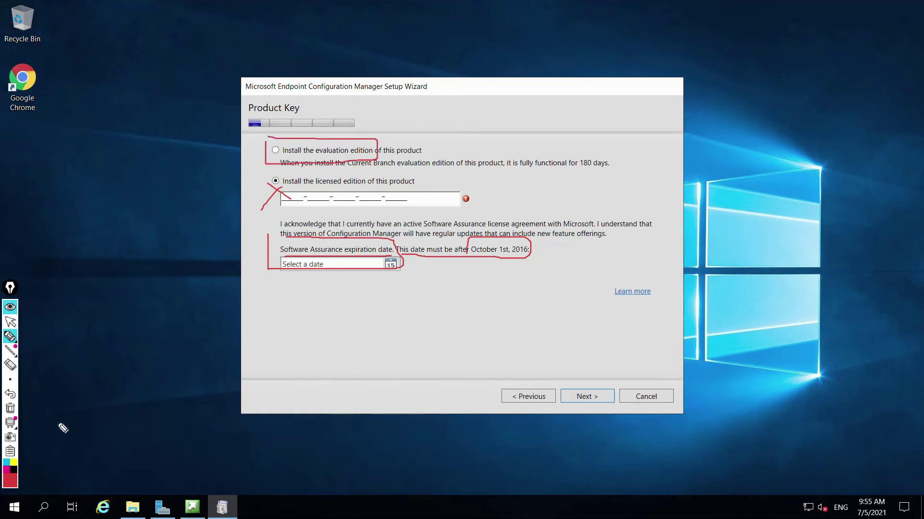
# - Clear the pen drawings, choose to install the evaluation edition of the product, and advance to Product License Terms
pyautogui.click(10, 408)
pyautogui.click(10, 322)
pyautogui.click(276, 151)
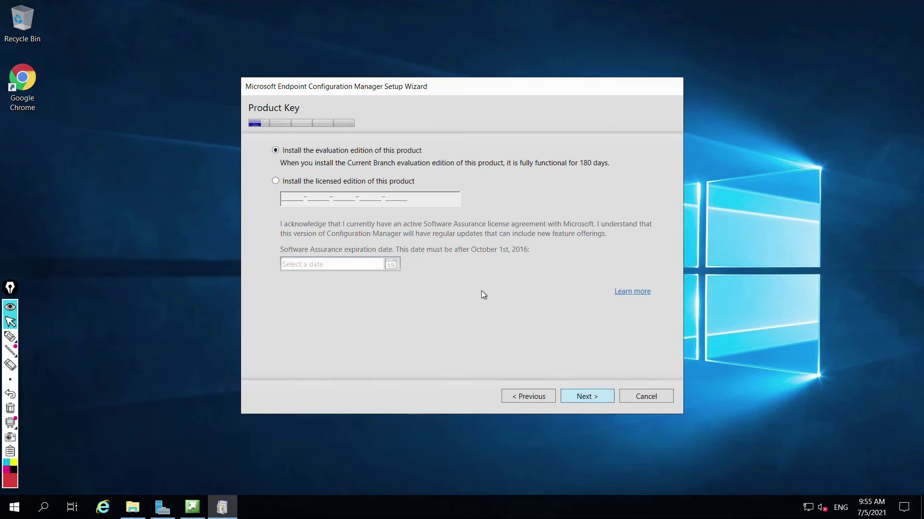
pyautogui.press('Return')
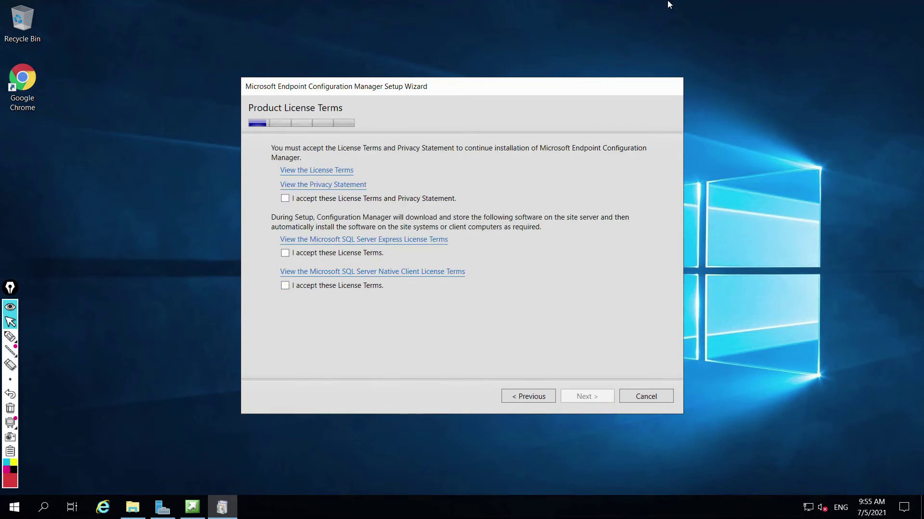
pyautogui.click(786, 8)
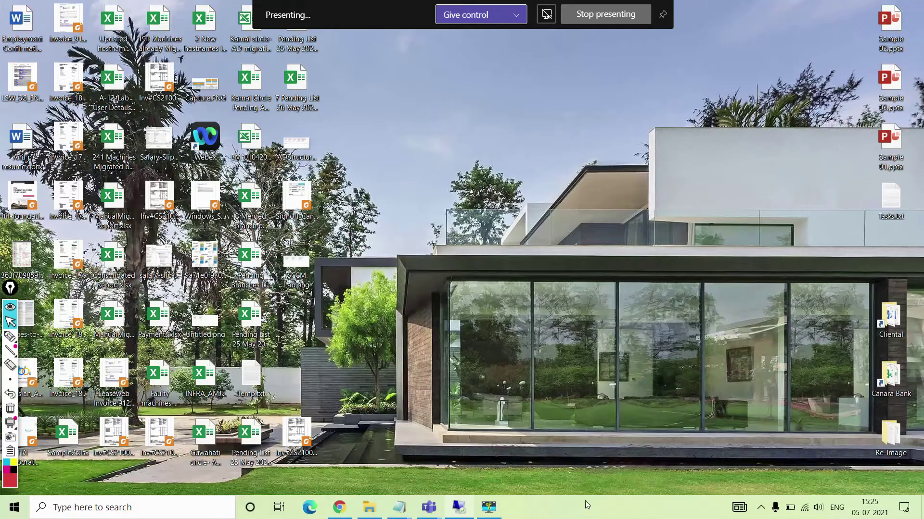
pyautogui.click(490, 512)
pyautogui.click(849, 440)
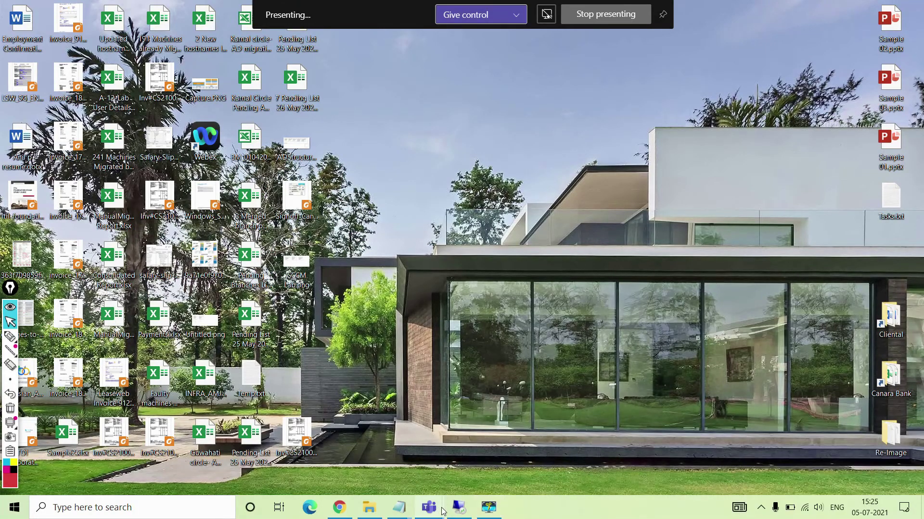
pyautogui.click(459, 507)
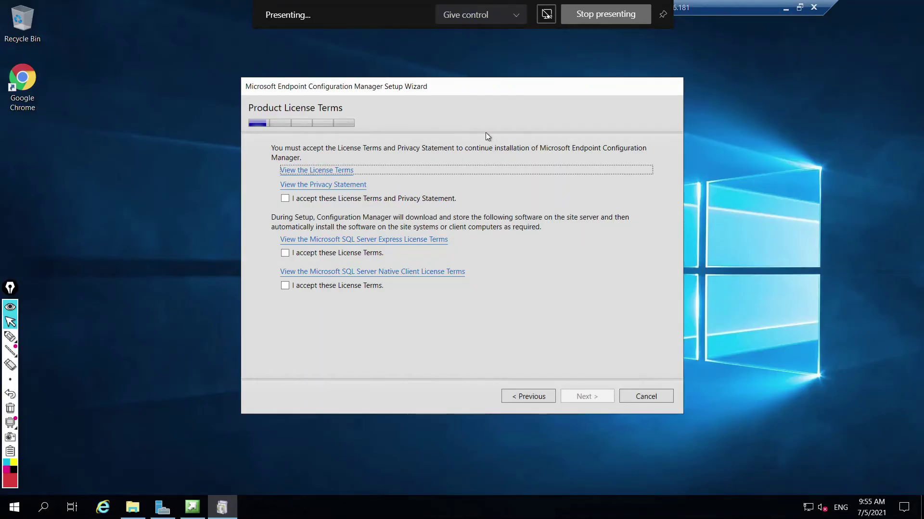
# - Accept the License Terms and Privacy Statement, SQL Server Express and SQL Server Native Client terms, and advance to Prerequisite Downloads
pyautogui.click(285, 199)
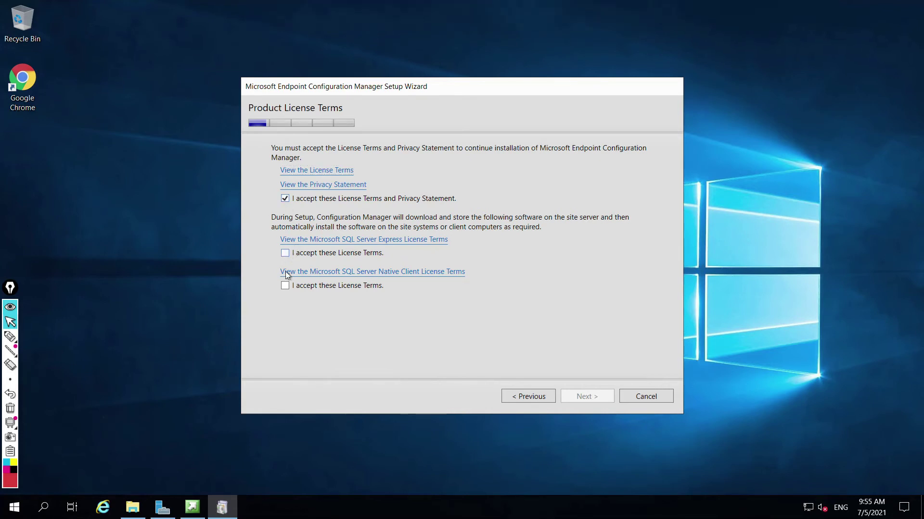
pyautogui.click(285, 286)
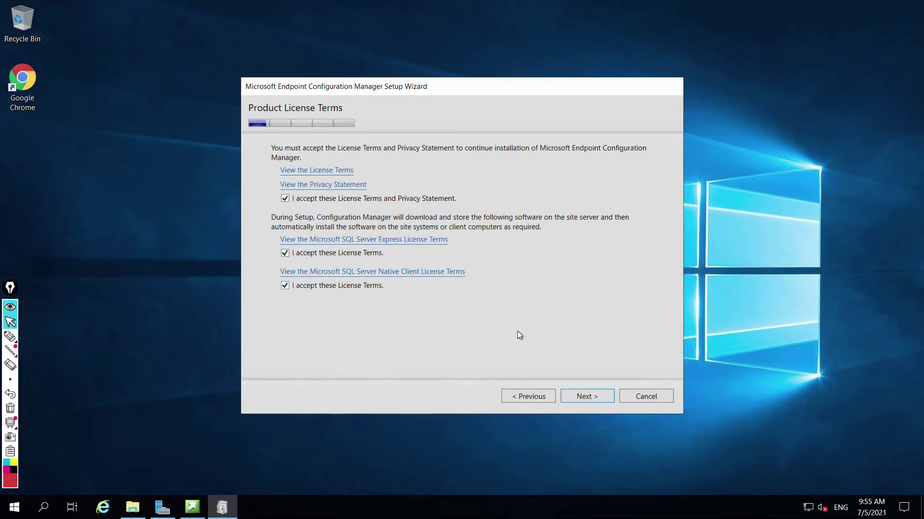
pyautogui.click(596, 393)
# - Underline the Download required files option and the explanation about prerequisite files with the pen
pyautogui.click(10, 337)
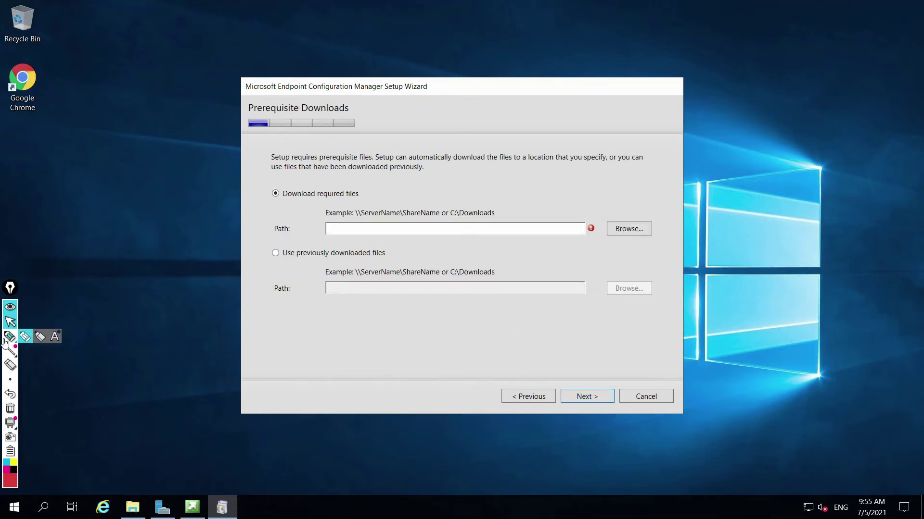
pyautogui.moveTo(281, 203); pyautogui.dragTo(368, 204)
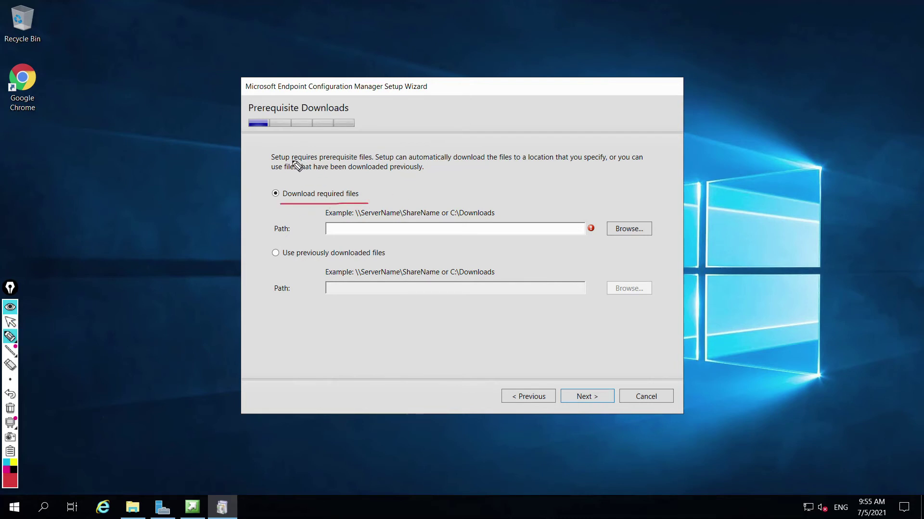
pyautogui.moveTo(277, 161); pyautogui.dragTo(642, 164)
pyautogui.moveTo(269, 173); pyautogui.dragTo(420, 172)
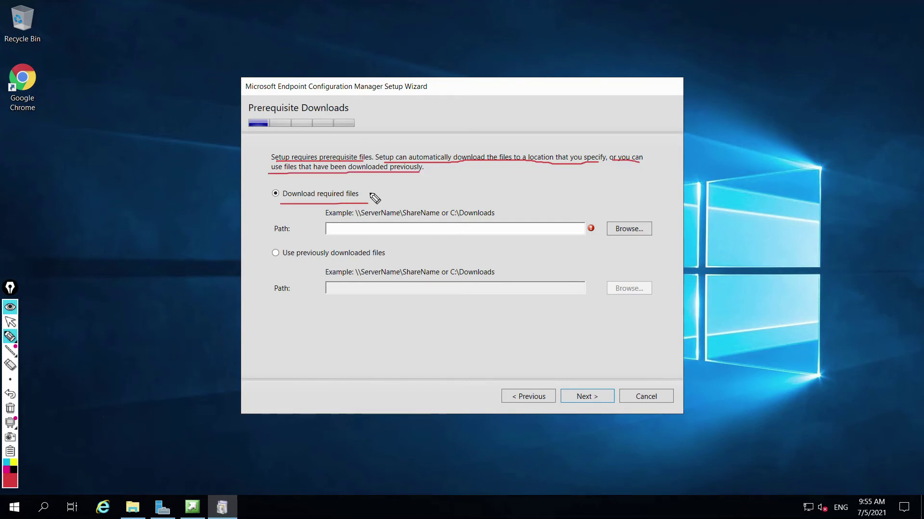
# - Cross out the Download required files option, draw a tick at Use previously downloaded files, and clear the pen drawings
pyautogui.moveTo(281, 210); pyautogui.dragTo(256, 191)
pyautogui.moveTo(268, 190); pyautogui.dragTo(255, 216)
pyautogui.moveTo(255, 250)
pyautogui.mouseDown()
pyautogui.moveTo(267, 271)
pyautogui.moveTo(311, 238)
pyautogui.mouseUp()
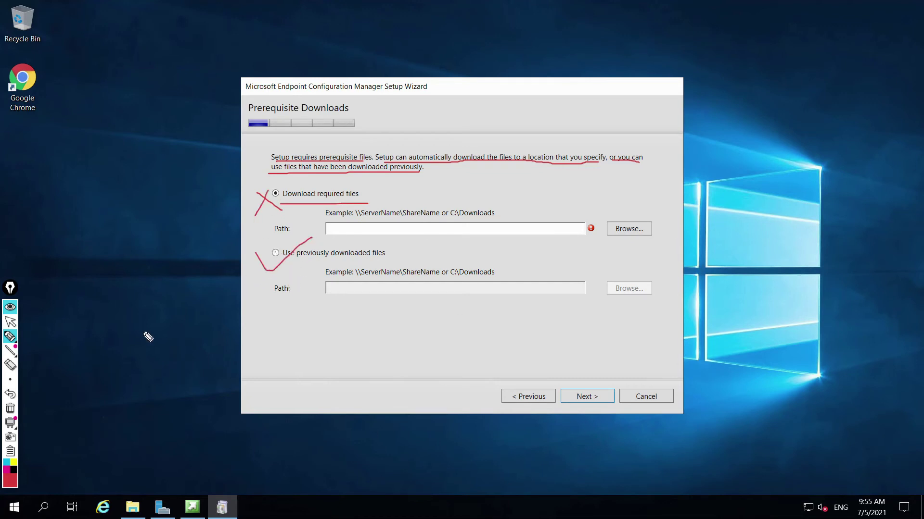
pyautogui.click(11, 322)
pyautogui.click(10, 408)
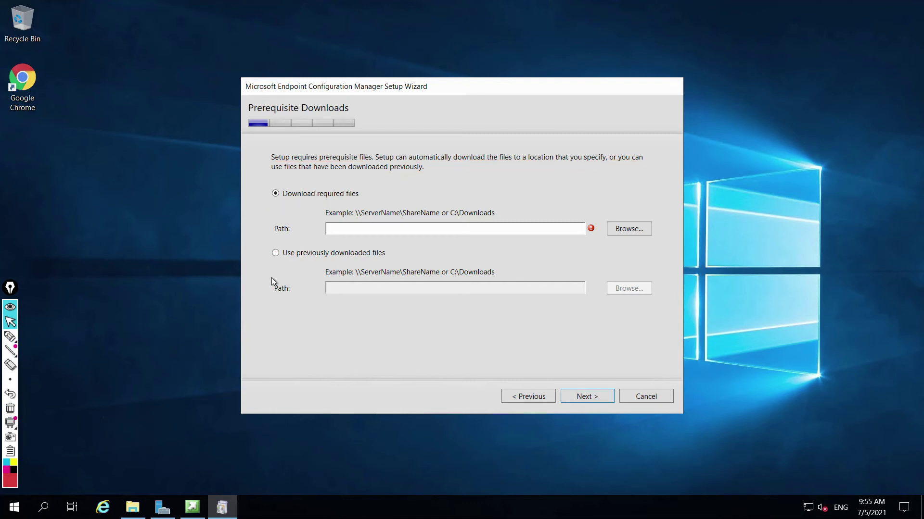
# - Set setup to use previously downloaded files from D:\SCCM SW\SCCM Update Files and continue to the prerequisite verification
pyautogui.click(275, 253)
pyautogui.click(625, 288)
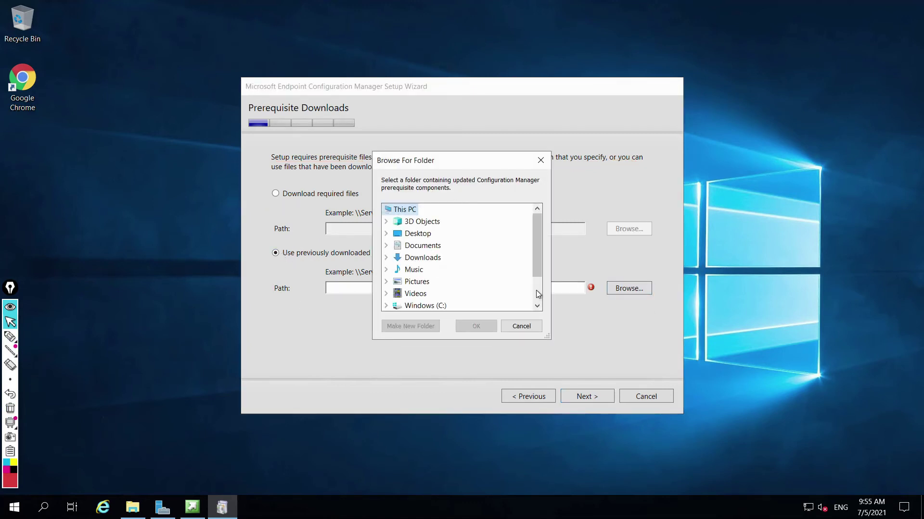
pyautogui.click(535, 291)
pyautogui.click(387, 282)
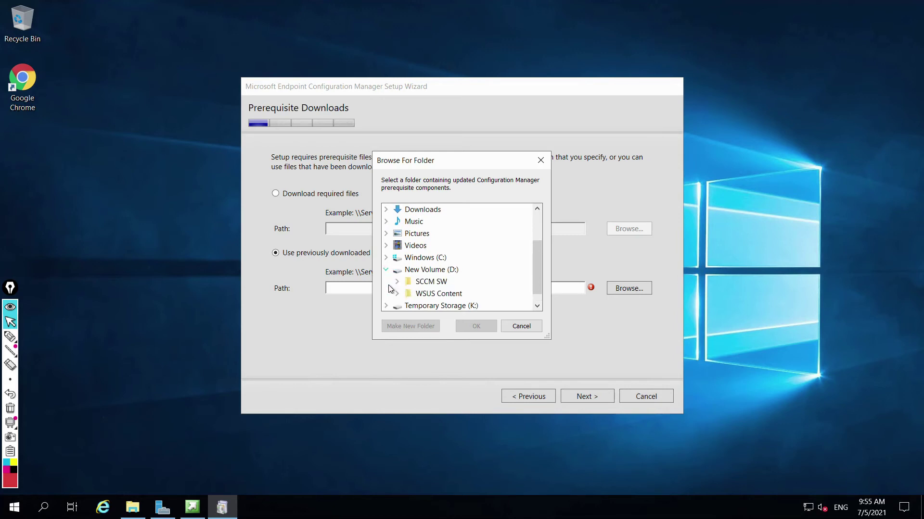
pyautogui.click(396, 283)
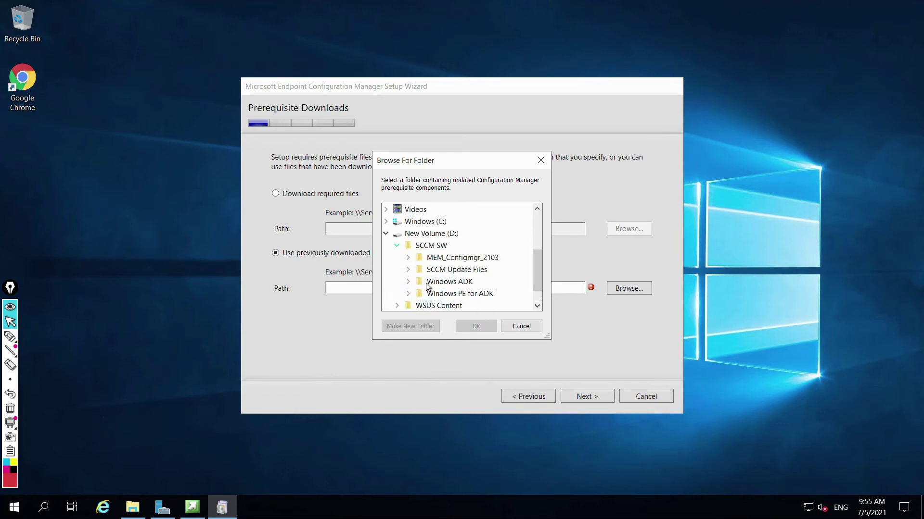
pyautogui.click(457, 271)
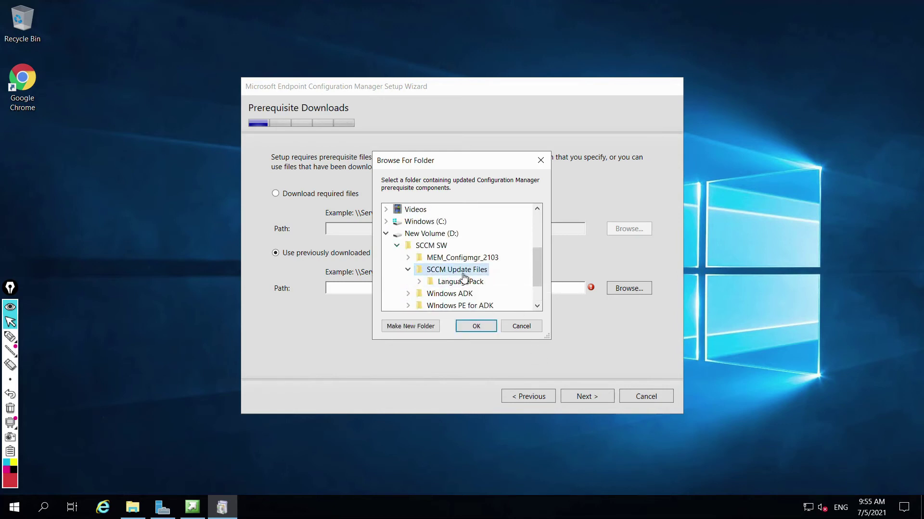
pyautogui.click(476, 326)
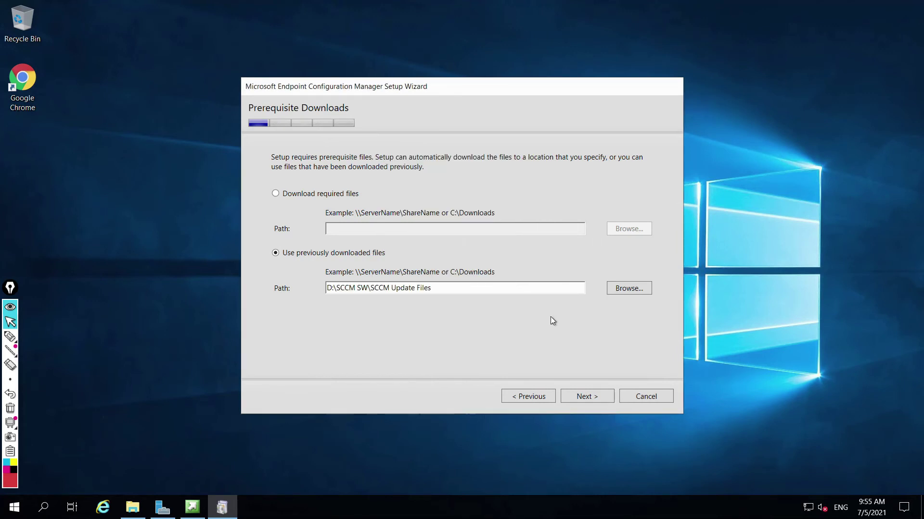
pyautogui.click(584, 397)
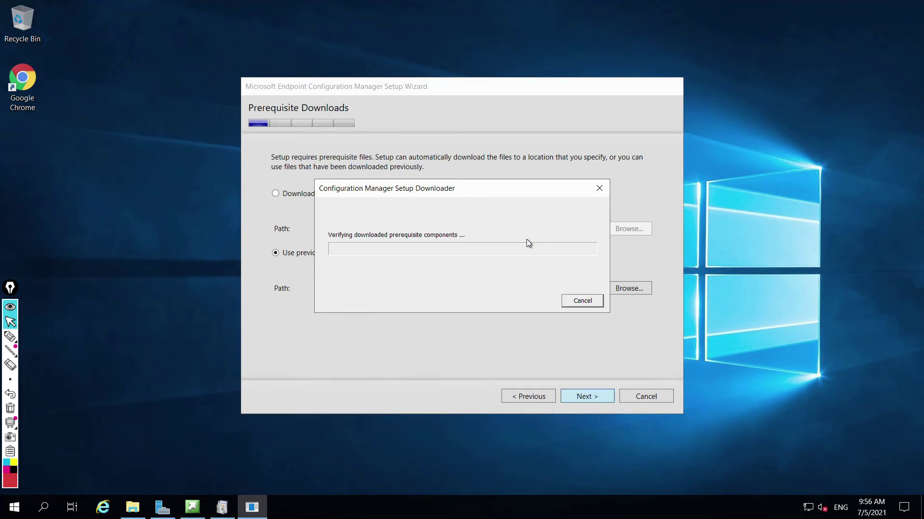
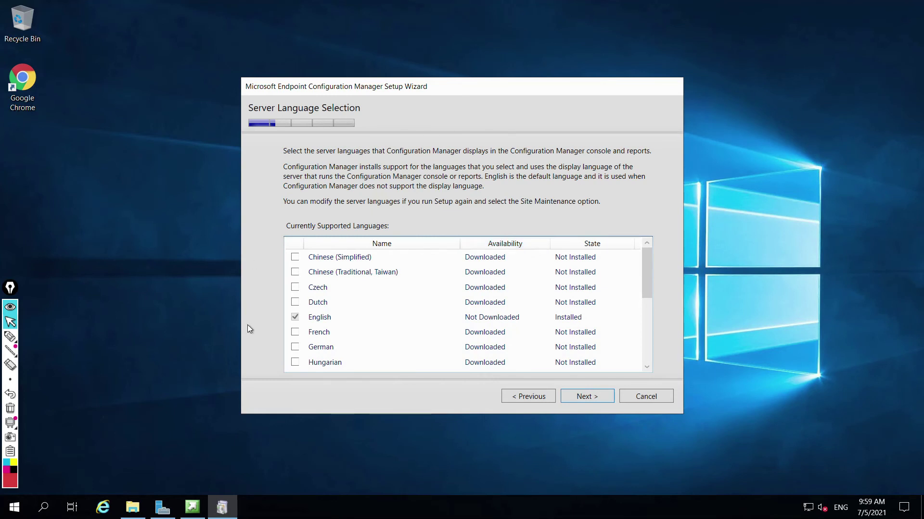
# - Box the Server Language Selection heading and draw an arrow to the English entry with the pen, and clear the drawings
pyautogui.click(10, 336)
pyautogui.moveTo(244, 96)
pyautogui.mouseDown()
pyautogui.moveTo(255, 115)
pyautogui.moveTo(370, 100)
pyautogui.moveTo(229, 96)
pyautogui.mouseUp()
pyautogui.moveTo(207, 315); pyautogui.dragTo(275, 316)
pyautogui.moveTo(274, 316); pyautogui.dragTo(267, 324)
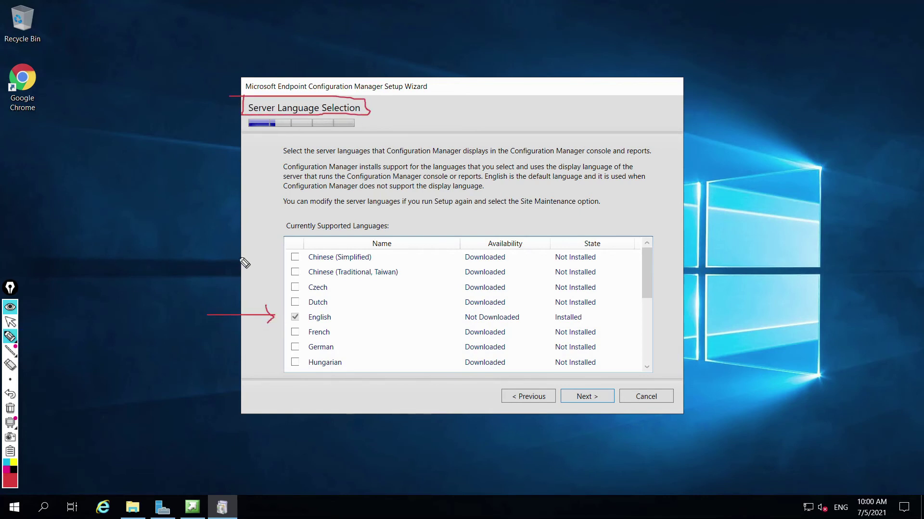
pyautogui.moveTo(241, 96)
pyautogui.mouseDown()
pyautogui.moveTo(239, 127)
pyautogui.moveTo(368, 112)
pyautogui.mouseUp()
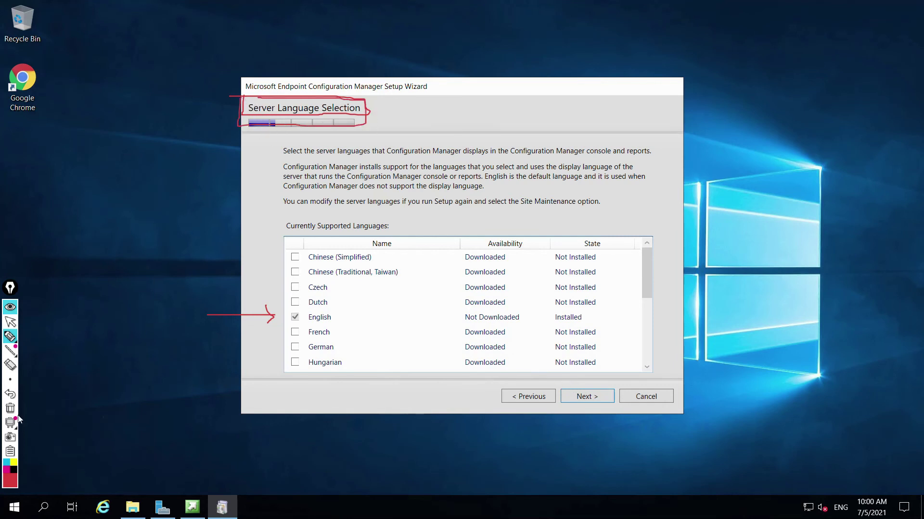
pyautogui.click(10, 322)
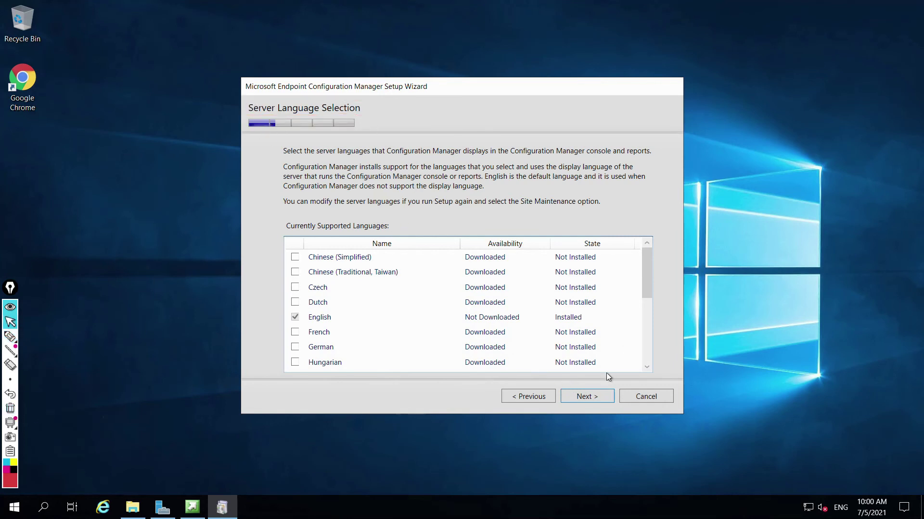
# - Advance to Client Language Selection with English only and mark the Enable all languages for mobile device clients option with a pen box, underline and arrow
pyautogui.click(592, 397)
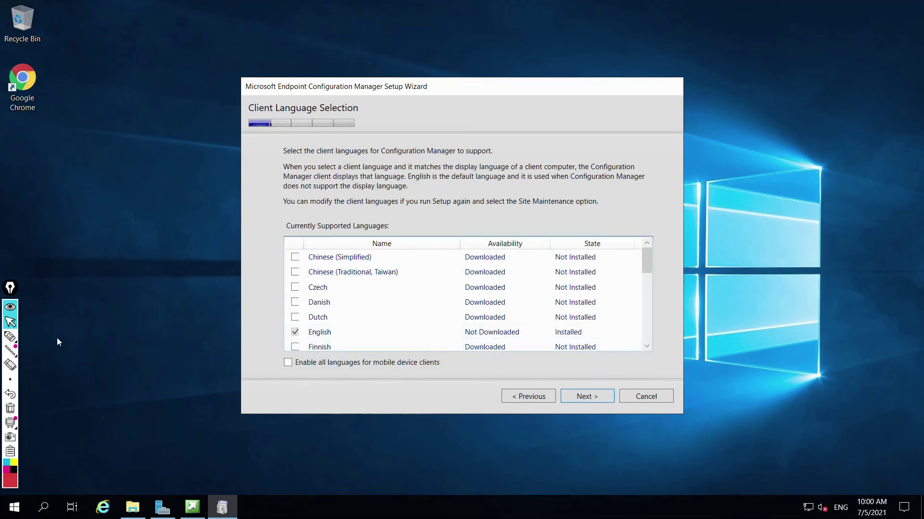
pyautogui.click(10, 336)
pyautogui.moveTo(277, 357)
pyautogui.mouseDown()
pyautogui.moveTo(301, 371)
pyautogui.moveTo(272, 353)
pyautogui.moveTo(320, 372)
pyautogui.moveTo(422, 372)
pyautogui.mouseUp()
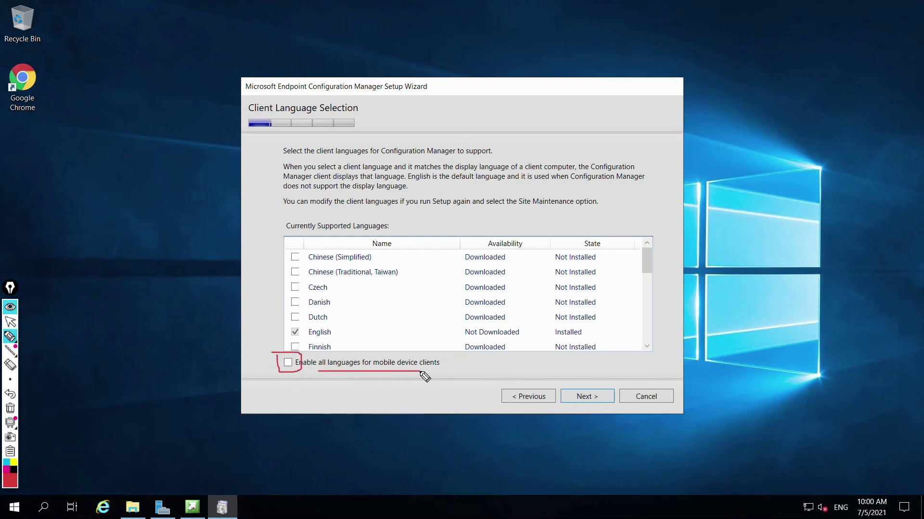
pyautogui.moveTo(468, 355)
pyautogui.mouseDown()
pyautogui.moveTo(477, 368)
pyautogui.moveTo(442, 370)
pyautogui.moveTo(452, 378)
pyautogui.mouseUp()
pyautogui.click(10, 322)
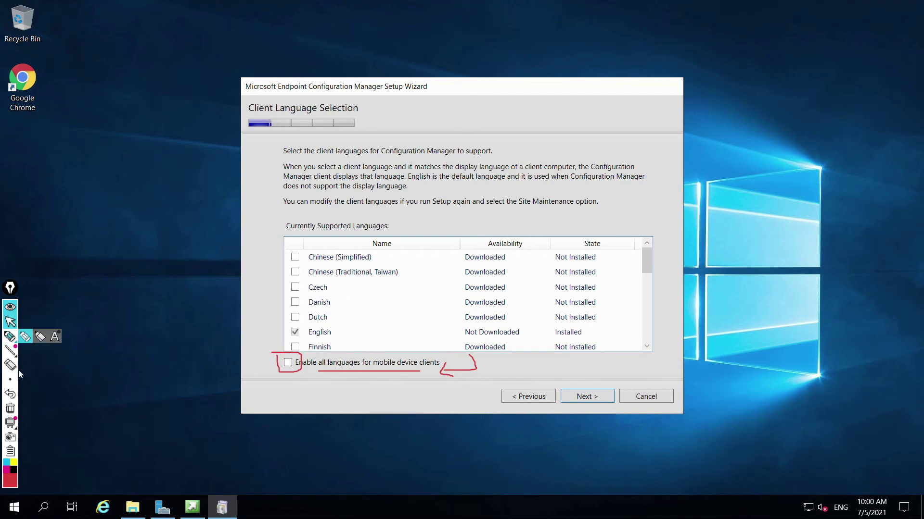
# - Clear the pen drawings and set the site code to SP1 and the site name to Primary-Site-SP, keeping the default installation folder
pyautogui.click(10, 408)
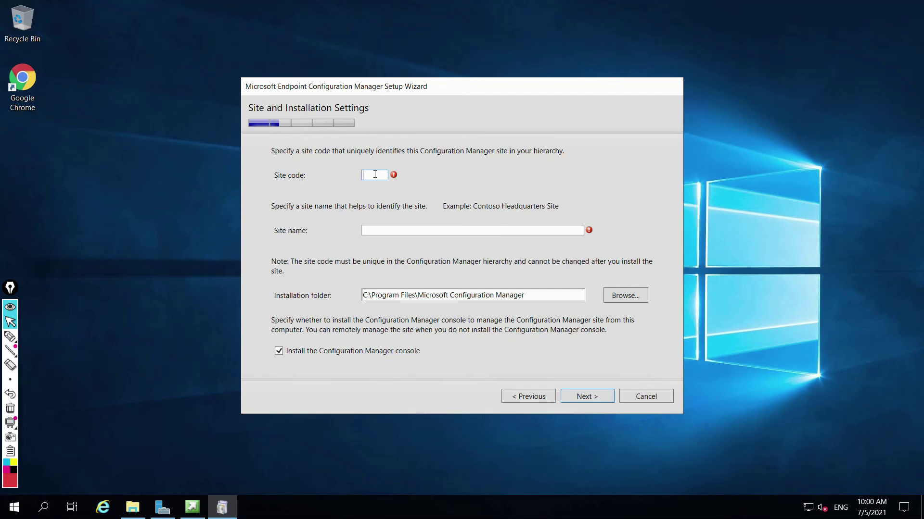
pyautogui.write('PS1')
pyautogui.click(373, 231)
pyautogui.write('Primary-Site')
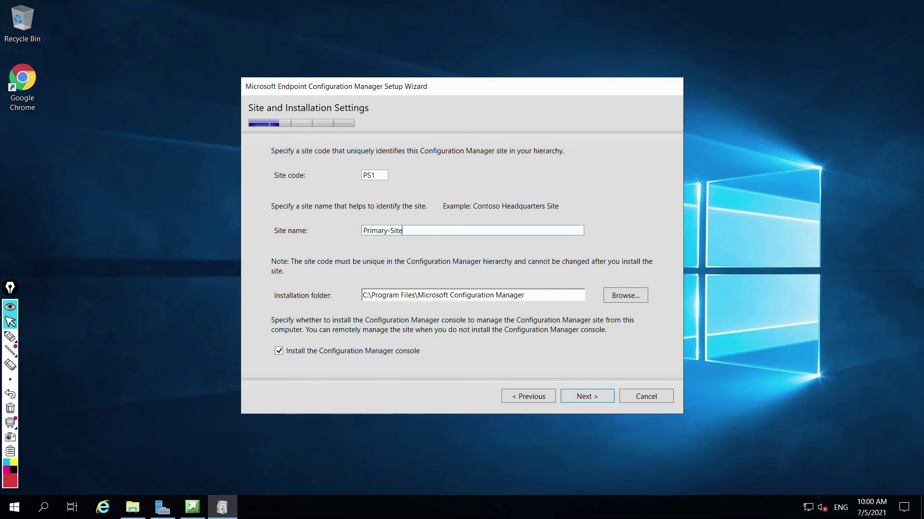
pyautogui.write('-SP')
pyautogui.hotkey('shift', 'Tab')
pyautogui.write('SP1')
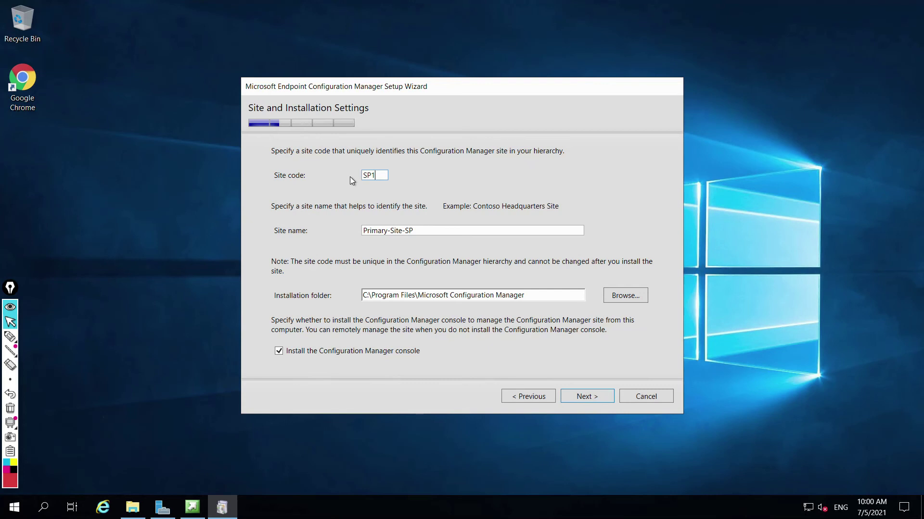
pyautogui.click(365, 296)
pyautogui.moveTo(477, 295); pyautogui.dragTo(538, 295)
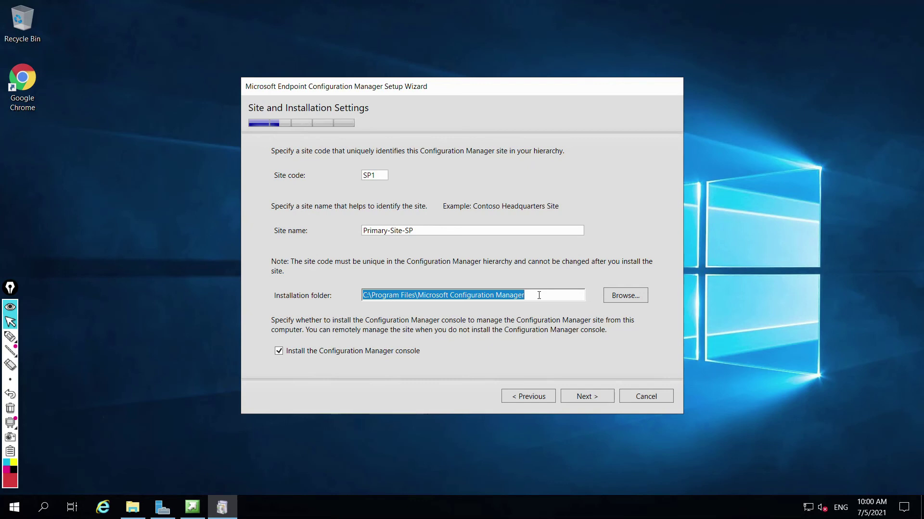
# - Mark the Install the Configuration Manager console option with pen boxes and arrows, write SCCM with a line through it, and clear the drawings
pyautogui.click(10, 337)
pyautogui.moveTo(265, 341)
pyautogui.mouseDown()
pyautogui.moveTo(321, 361)
pyautogui.moveTo(423, 365)
pyautogui.moveTo(424, 342)
pyautogui.moveTo(270, 351)
pyautogui.mouseUp()
pyautogui.moveTo(199, 327)
pyautogui.mouseDown()
pyautogui.moveTo(269, 365)
pyautogui.moveTo(256, 356)
pyautogui.moveTo(255, 376)
pyautogui.moveTo(290, 358)
pyautogui.moveTo(268, 368)
pyautogui.mouseUp()
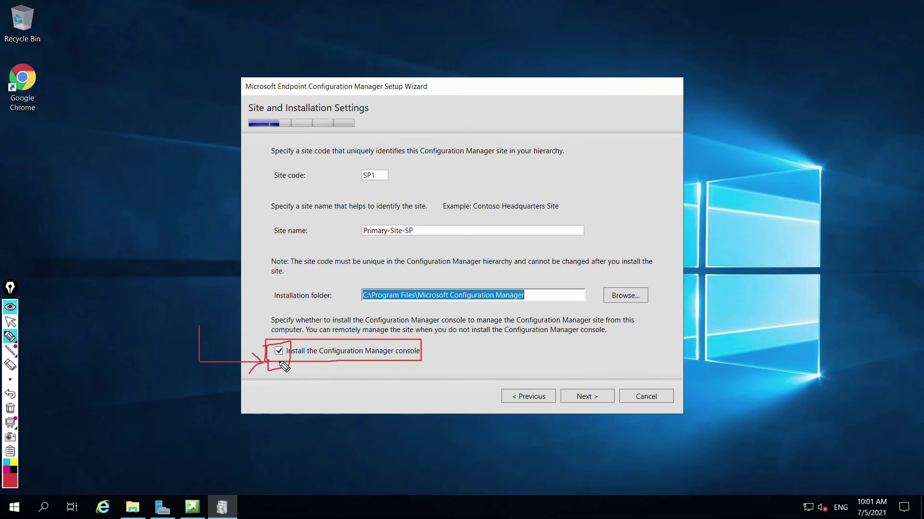
pyautogui.moveTo(164, 224)
pyautogui.mouseDown()
pyautogui.moveTo(134, 268)
pyautogui.moveTo(188, 244)
pyautogui.moveTo(234, 237)
pyautogui.moveTo(258, 196)
pyautogui.moveTo(265, 219)
pyautogui.mouseUp()
pyautogui.moveTo(152, 278); pyautogui.dragTo(277, 208)
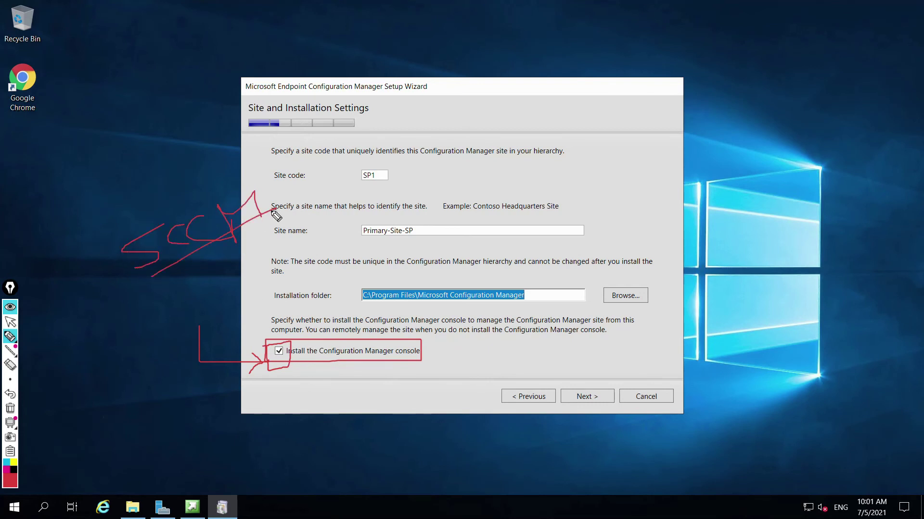
pyautogui.moveTo(483, 360)
pyautogui.mouseDown()
pyautogui.moveTo(421, 344)
pyautogui.moveTo(426, 333)
pyautogui.moveTo(428, 351)
pyautogui.mouseUp()
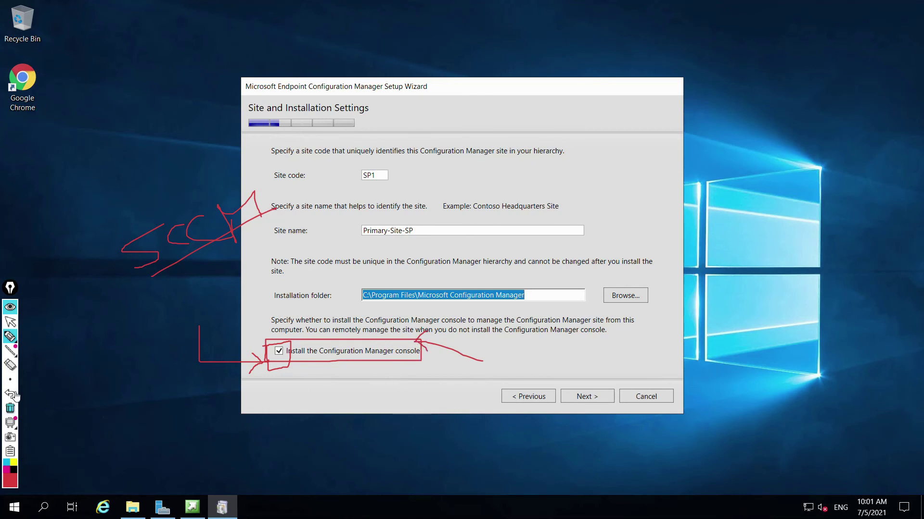
pyautogui.click(9, 324)
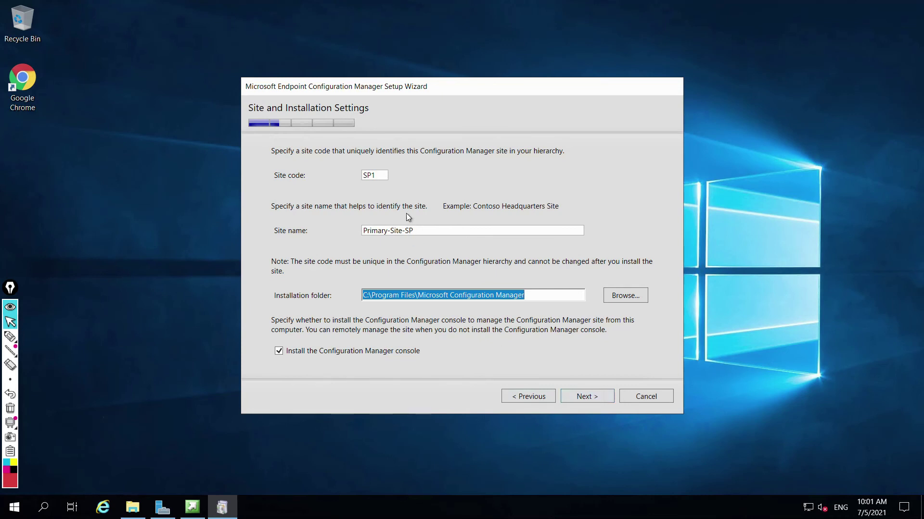
# - Accept the site settings and choose to install the primary site as a stand-alone site, confirming the choice
pyautogui.click(448, 231)
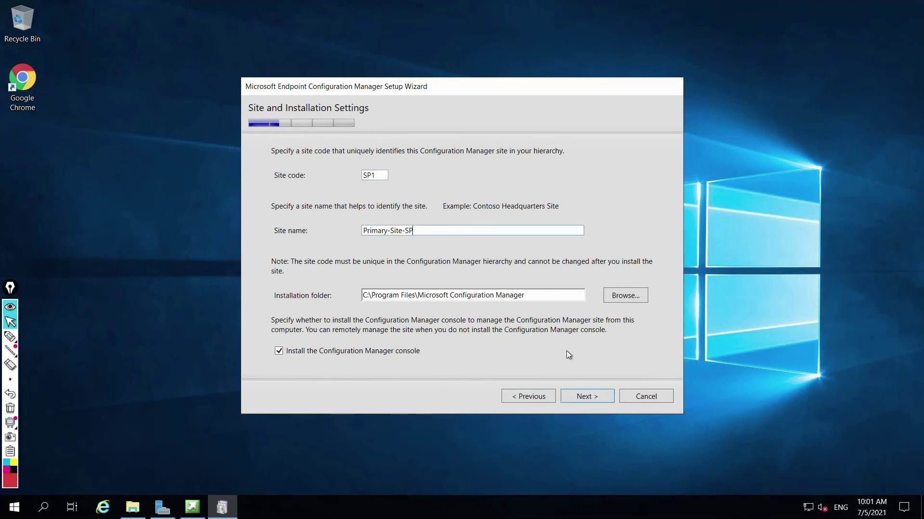
pyautogui.click(583, 395)
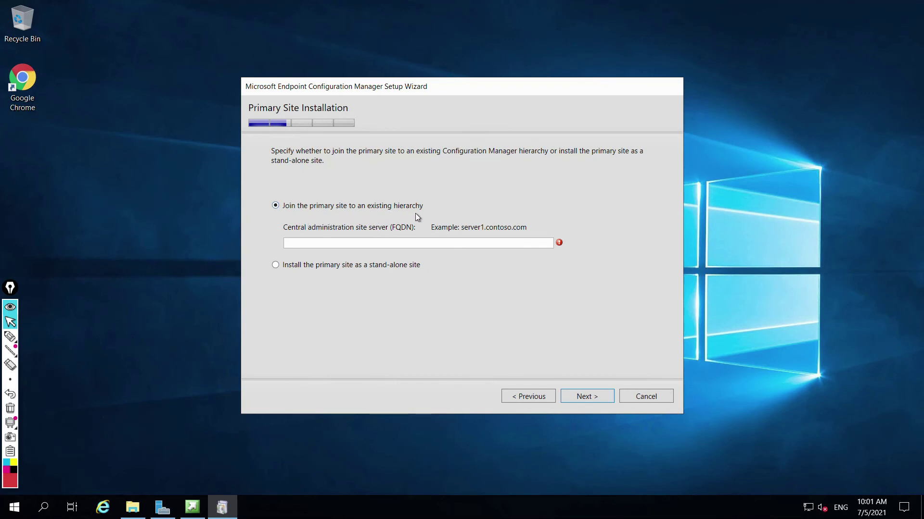
pyautogui.click(371, 242)
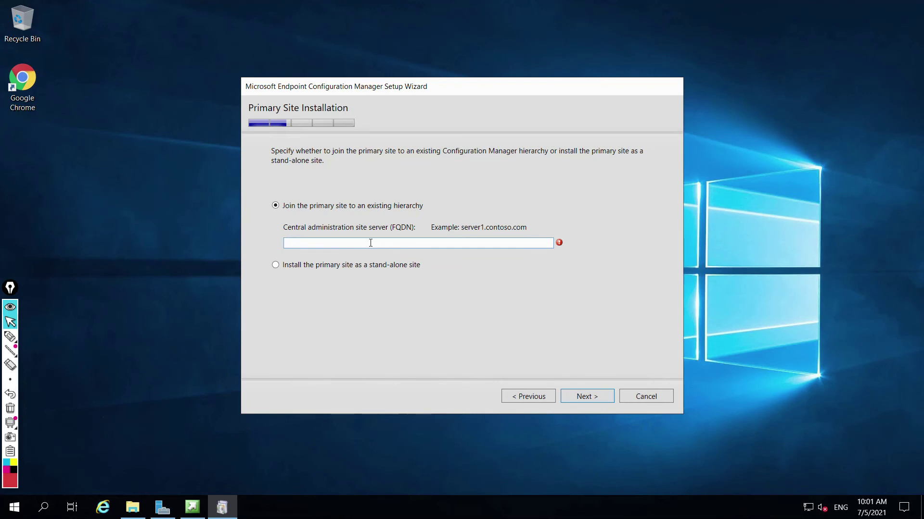
pyautogui.click(343, 268)
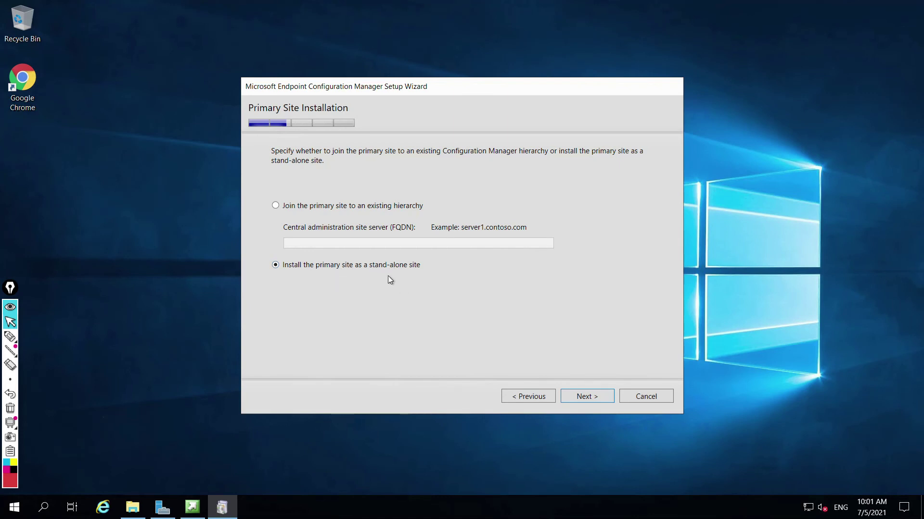
pyautogui.click(585, 396)
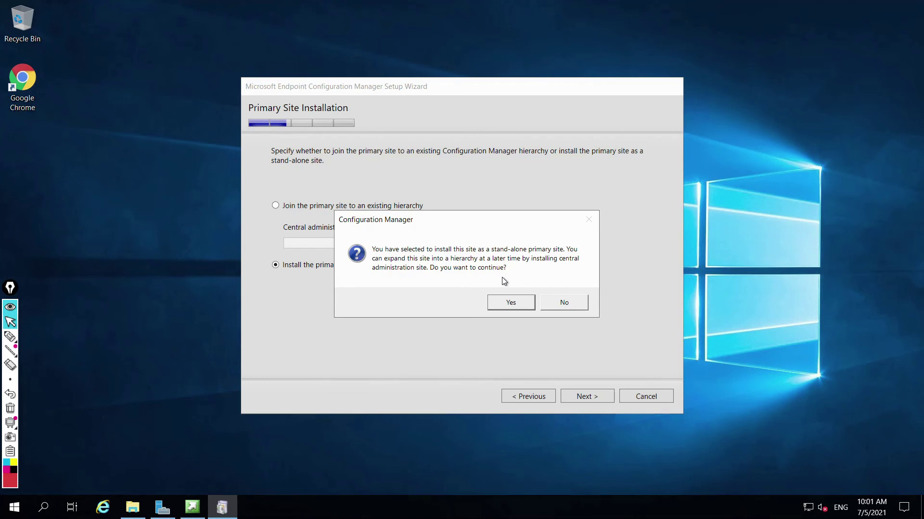
pyautogui.click(509, 302)
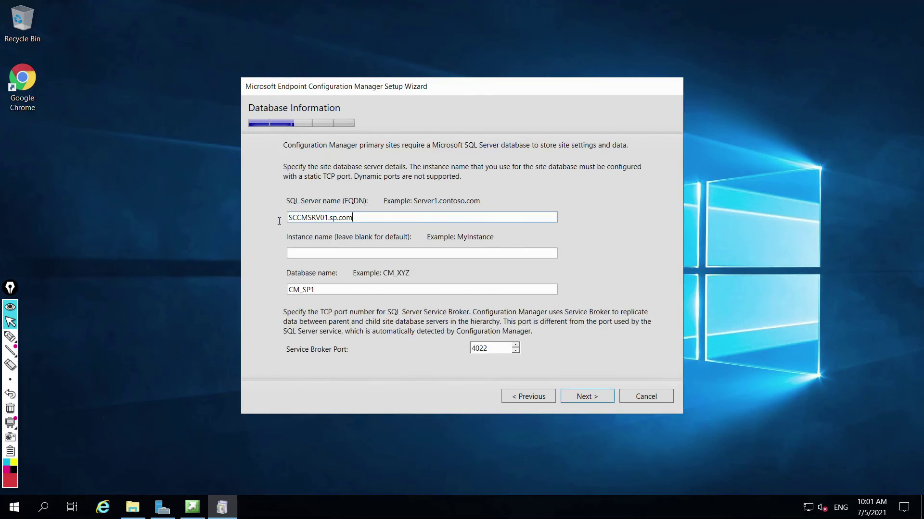
# - Mark the blank instance name field and the database name CM_SP1 with pen underlines, an arrow and a box, and clear the drawings
pyautogui.moveTo(366, 218); pyautogui.dragTo(287, 227)
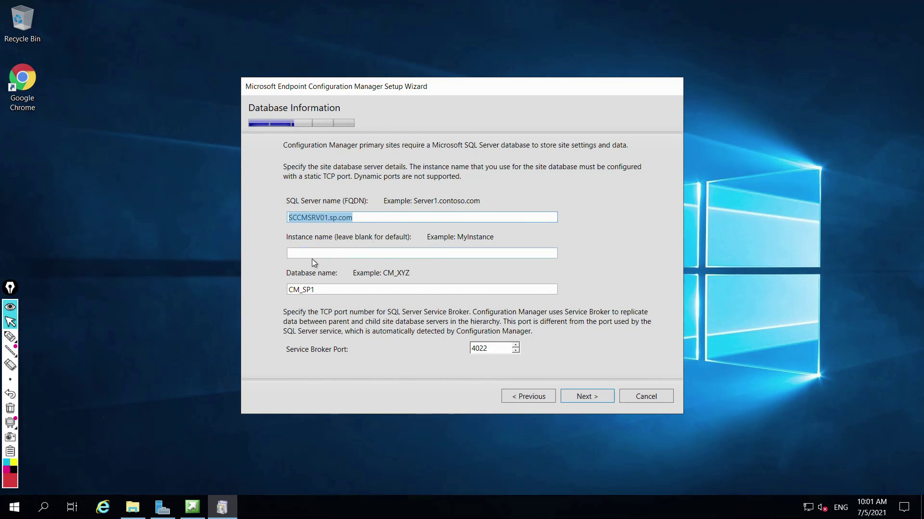
pyautogui.click(371, 253)
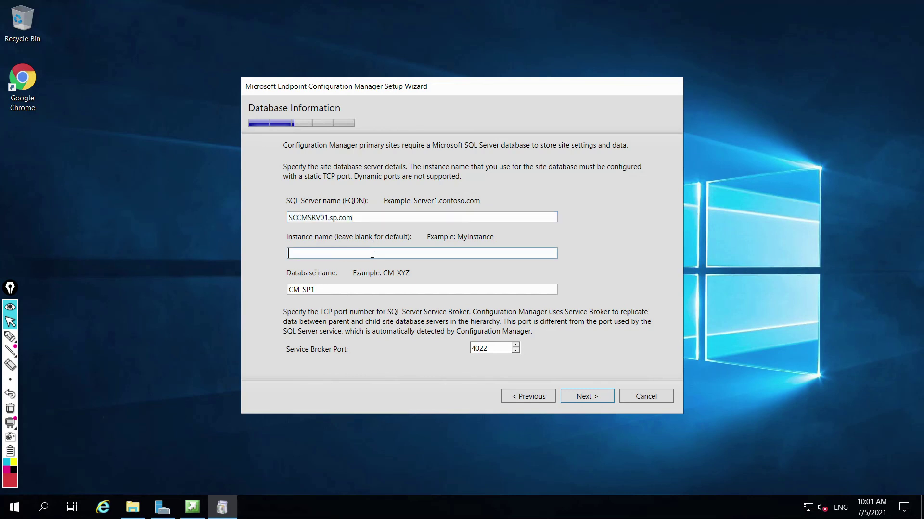
pyautogui.click(10, 336)
pyautogui.moveTo(286, 244); pyautogui.dragTo(322, 244)
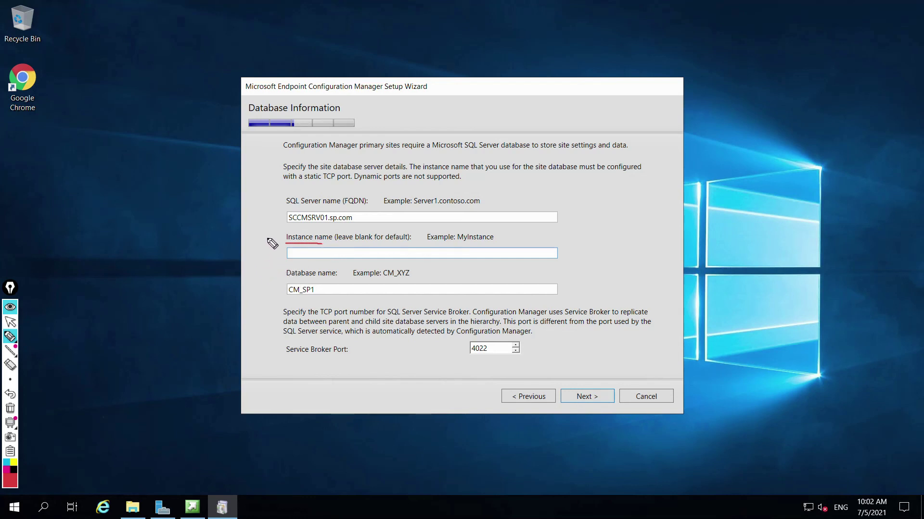
pyautogui.moveTo(268, 239)
pyautogui.mouseDown()
pyautogui.moveTo(277, 262)
pyautogui.moveTo(290, 260)
pyautogui.moveTo(279, 275)
pyautogui.mouseUp()
pyautogui.moveTo(336, 244); pyautogui.dragTo(409, 247)
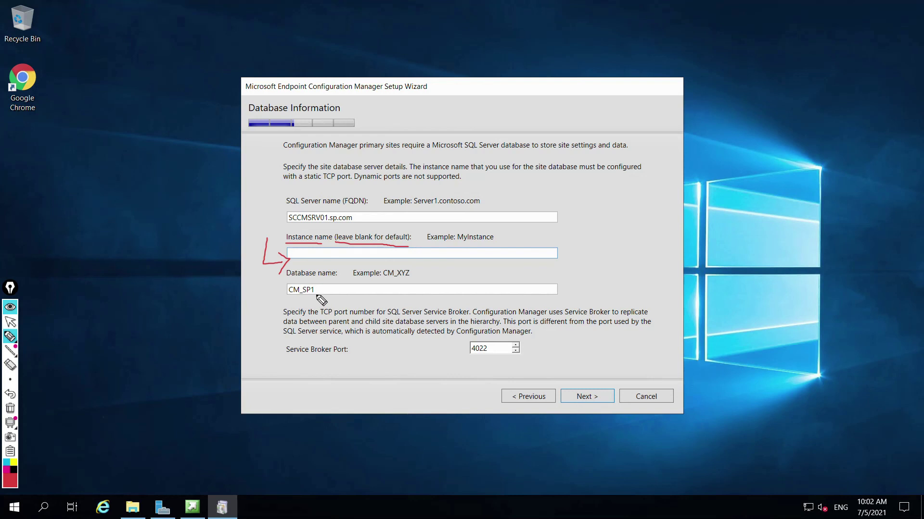
pyautogui.moveTo(288, 278)
pyautogui.mouseDown()
pyautogui.moveTo(325, 280)
pyautogui.moveTo(332, 302)
pyautogui.moveTo(293, 288)
pyautogui.mouseUp()
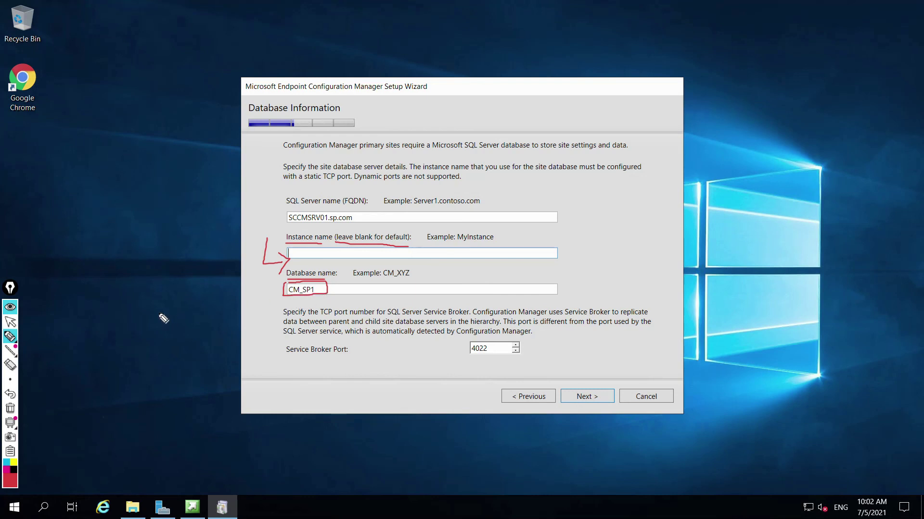
pyautogui.click(10, 322)
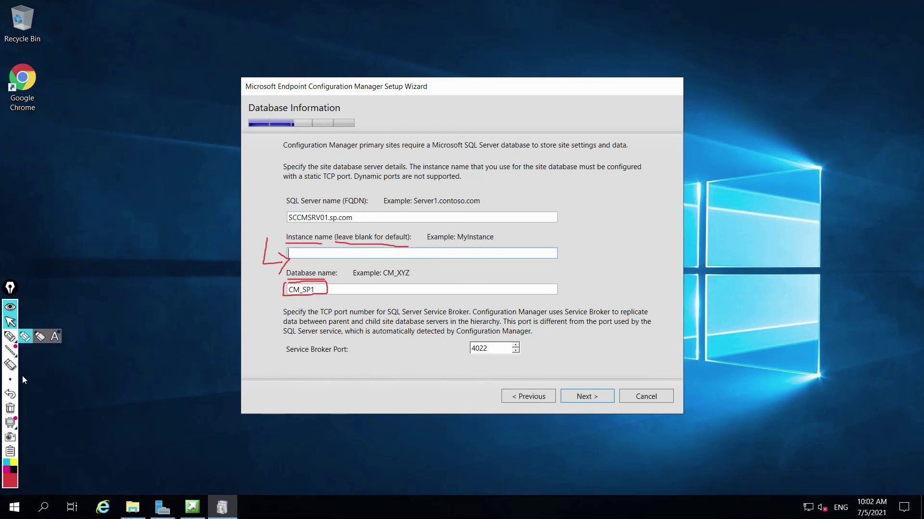
pyautogui.click(18, 408)
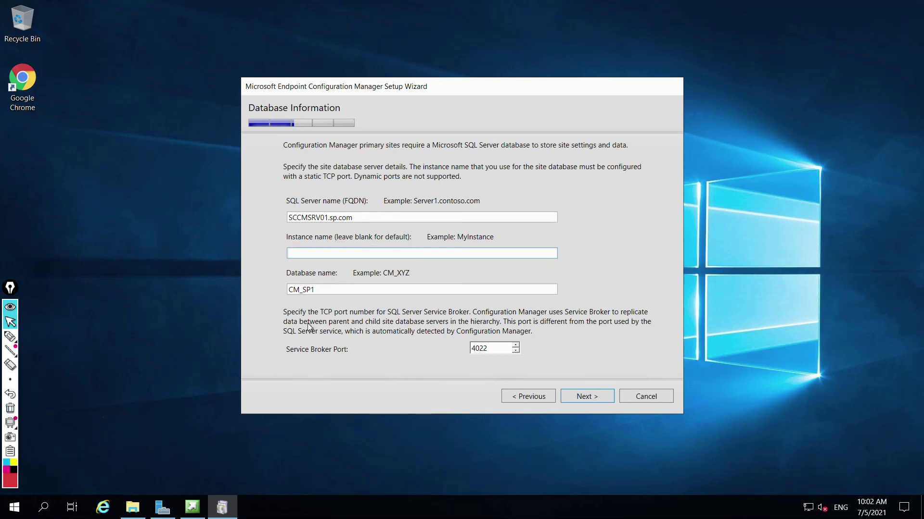
# - Keep database name CM_SP1 and Service Broker Port 4022 and continue to the SQL Server file locations
pyautogui.click(331, 287)
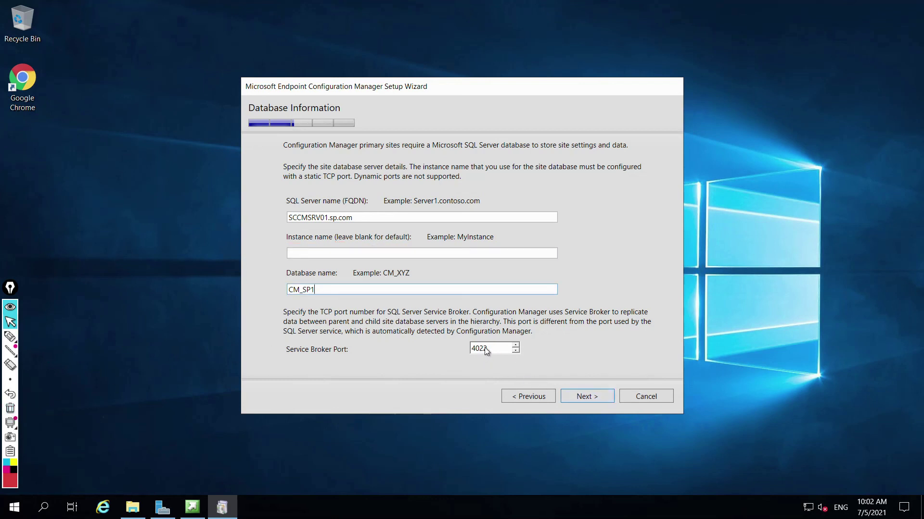
pyautogui.press('Tab')
pyautogui.click(586, 397)
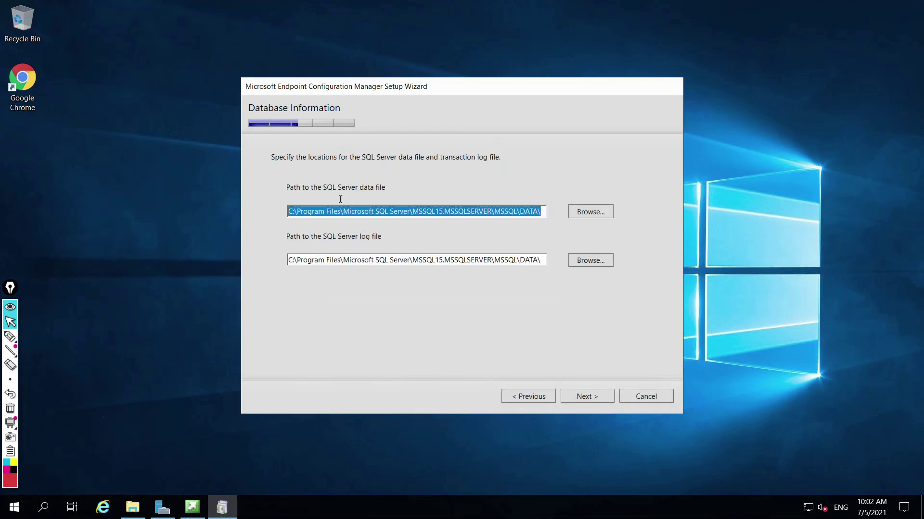
# - Keep the default SQL Server data and log file paths and accept SCCMSRV01.sp.com as the SMS Provider server
pyautogui.click(371, 211)
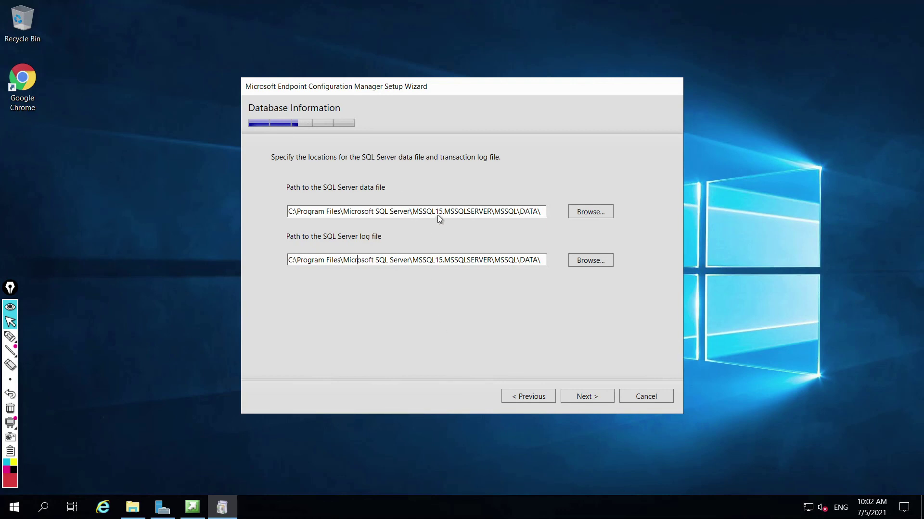
pyautogui.click(595, 396)
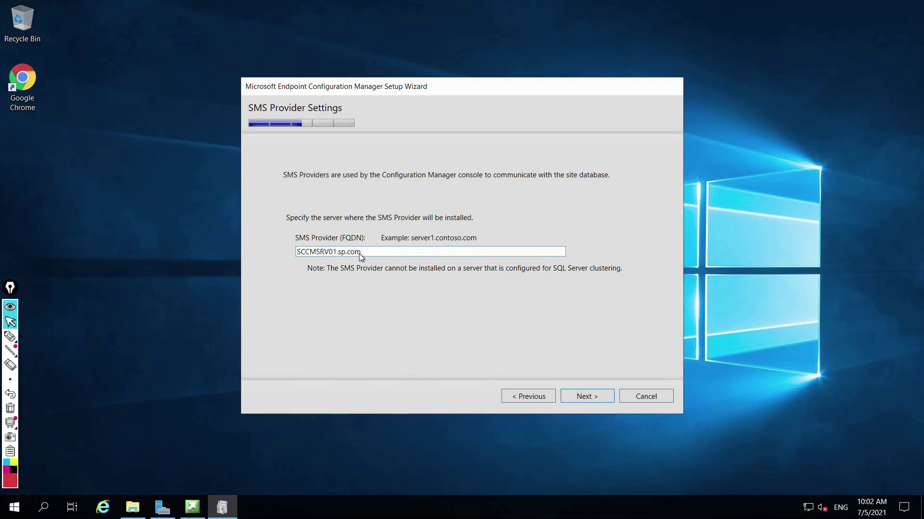
pyautogui.moveTo(370, 252); pyautogui.dragTo(282, 243)
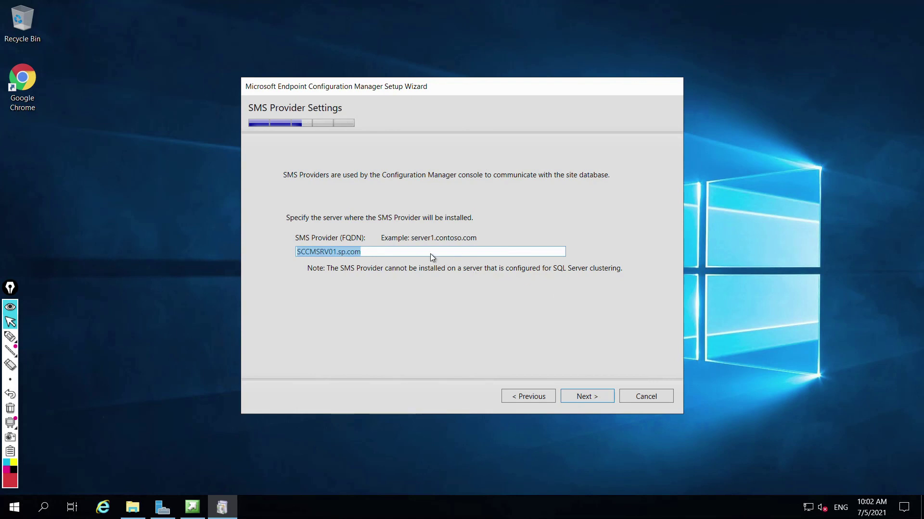
pyautogui.click(585, 396)
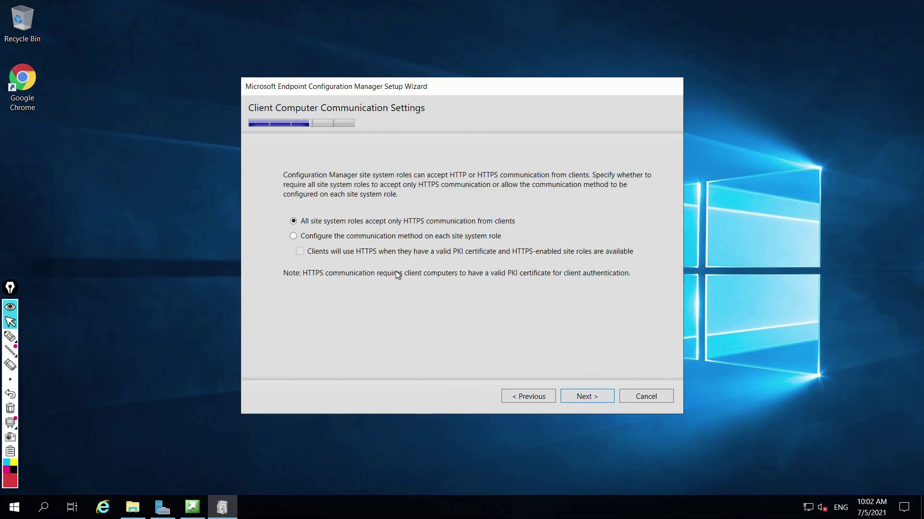
# - Underline the HTTPS-only, per-role and PKI certificate communication options with the pen, mark their selection boxes, and clear the drawings
pyautogui.click(5, 342)
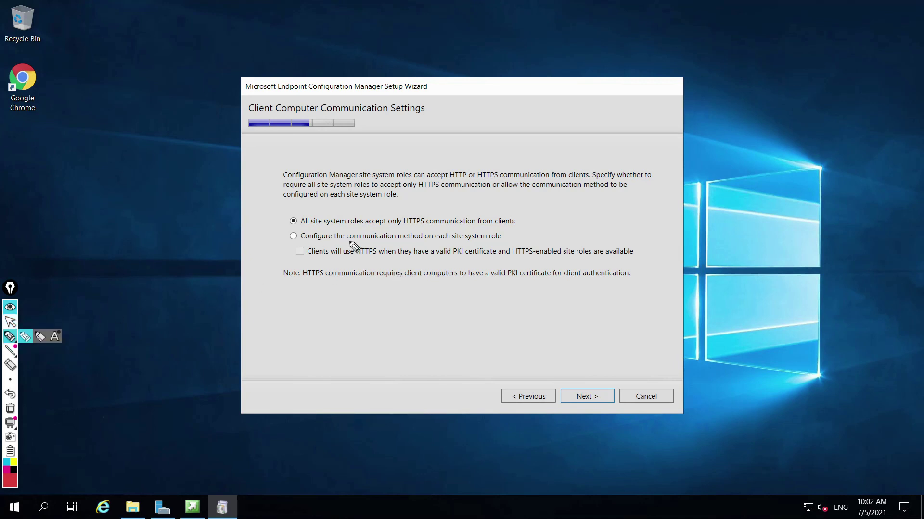
pyautogui.moveTo(386, 229); pyautogui.dragTo(504, 230)
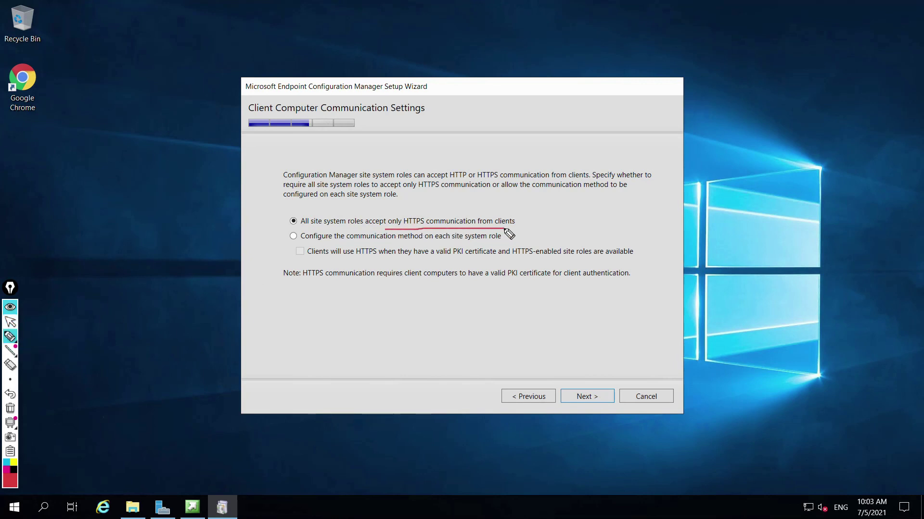
pyautogui.moveTo(313, 247); pyautogui.dragTo(514, 246)
pyautogui.moveTo(316, 260); pyautogui.dragTo(463, 260)
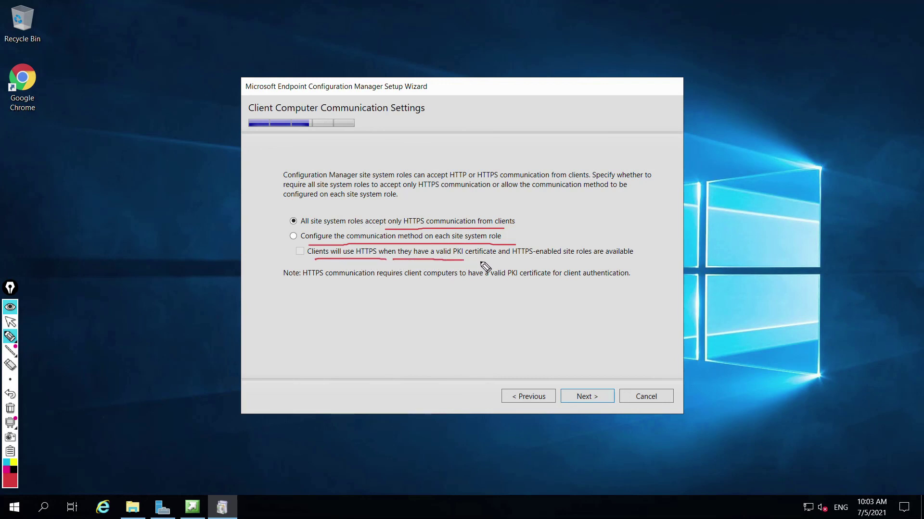
pyautogui.moveTo(513, 256); pyautogui.dragTo(629, 256)
pyautogui.moveTo(293, 248)
pyautogui.mouseDown()
pyautogui.moveTo(308, 258)
pyautogui.moveTo(307, 243)
pyautogui.moveTo(289, 234)
pyautogui.moveTo(284, 264)
pyautogui.moveTo(315, 255)
pyautogui.mouseUp()
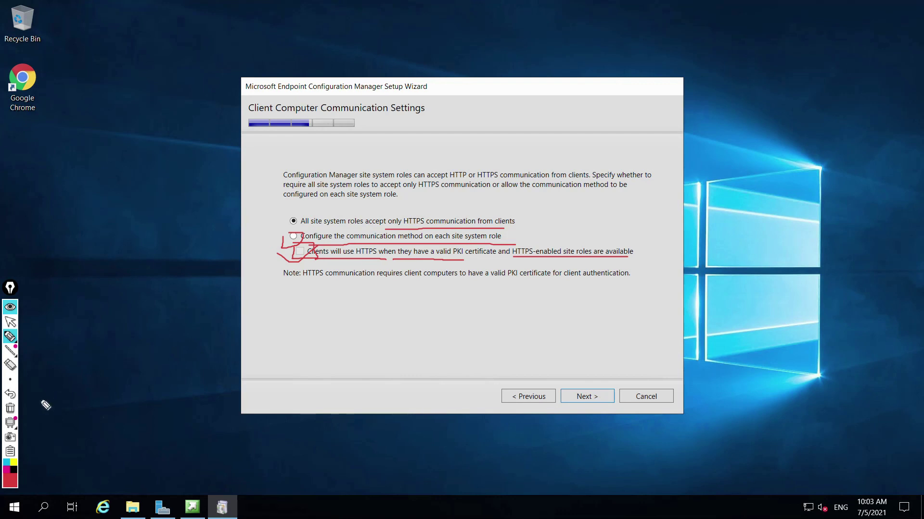
pyautogui.click(10, 409)
pyautogui.click(10, 321)
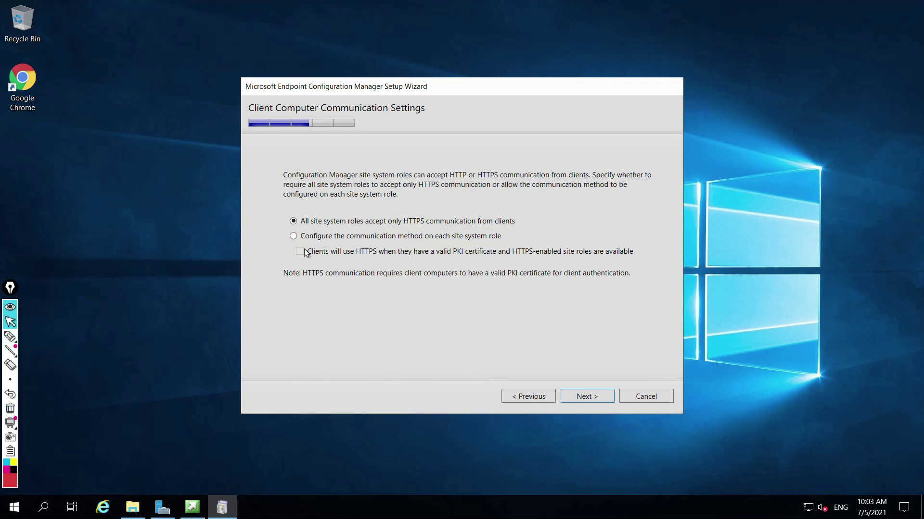
# - Choose to configure the communication method on each site system role and continue to Site System Roles
pyautogui.click(294, 236)
pyautogui.click(570, 399)
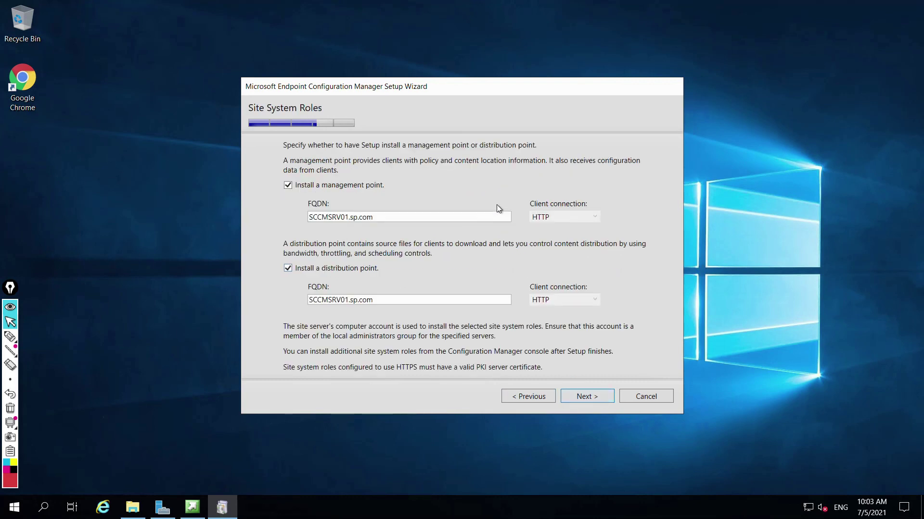
# - Underline the management point and distribution point options with the pen and clear the drawings
pyautogui.click(10, 337)
pyautogui.moveTo(331, 191); pyautogui.dragTo(359, 191)
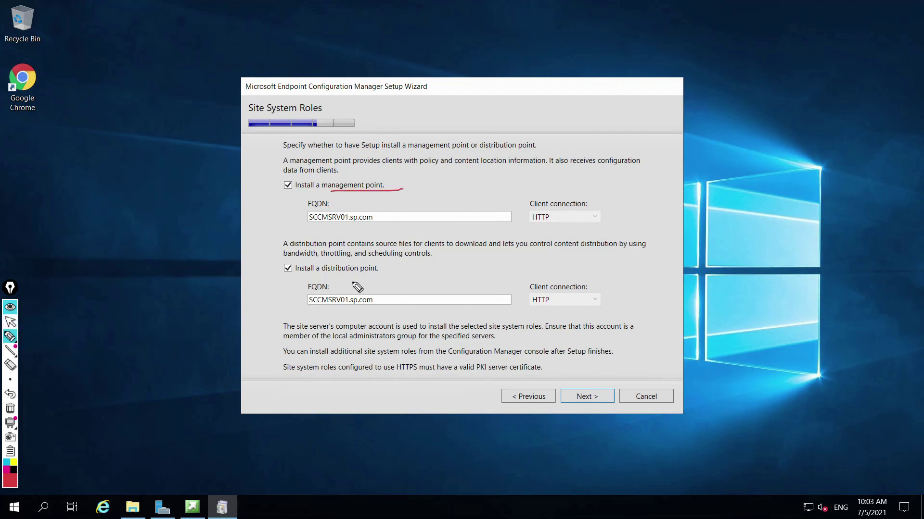
pyautogui.moveTo(327, 276); pyautogui.dragTo(388, 276)
pyautogui.click(10, 322)
pyautogui.click(11, 408)
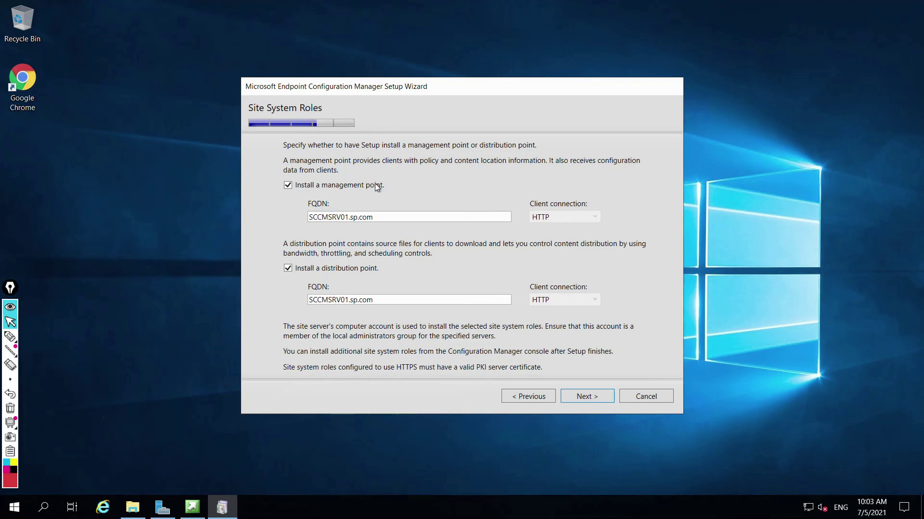
# - Mark the management point and distribution point options with pen arrows, underlines, ticks and boxes around their checkboxes, and clear the drawings
pyautogui.click(13, 337)
pyautogui.moveTo(215, 192)
pyautogui.mouseDown()
pyautogui.moveTo(268, 191)
pyautogui.moveTo(262, 199)
pyautogui.mouseUp()
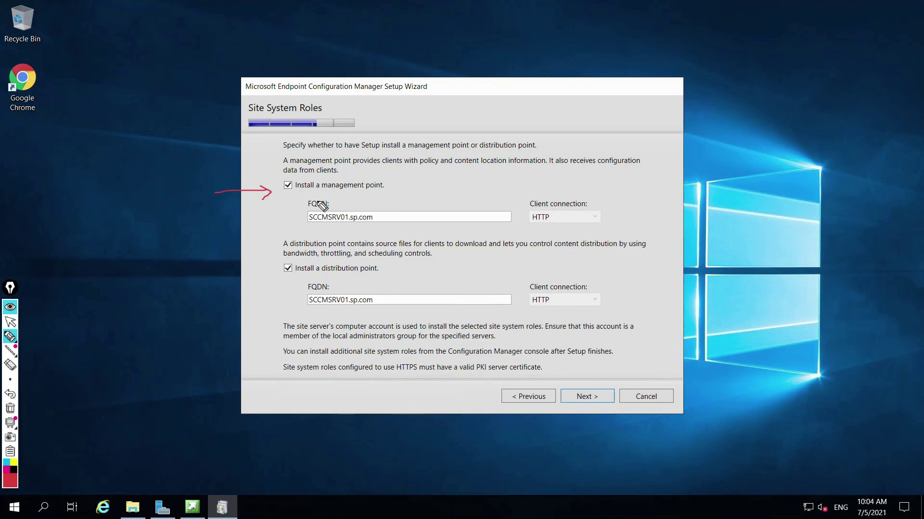
pyautogui.moveTo(298, 195); pyautogui.dragTo(371, 196)
pyautogui.click(296, 280)
pyautogui.moveTo(296, 279); pyautogui.dragTo(374, 280)
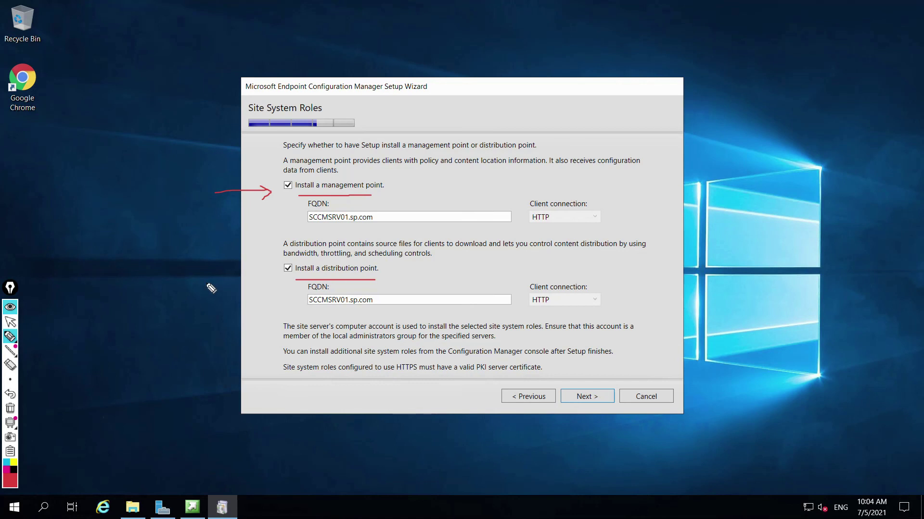
pyautogui.moveTo(397, 185); pyautogui.dragTo(436, 165)
pyautogui.moveTo(390, 268); pyautogui.dragTo(436, 258)
pyautogui.moveTo(209, 278)
pyautogui.mouseDown()
pyautogui.moveTo(272, 272)
pyautogui.moveTo(264, 284)
pyautogui.mouseUp()
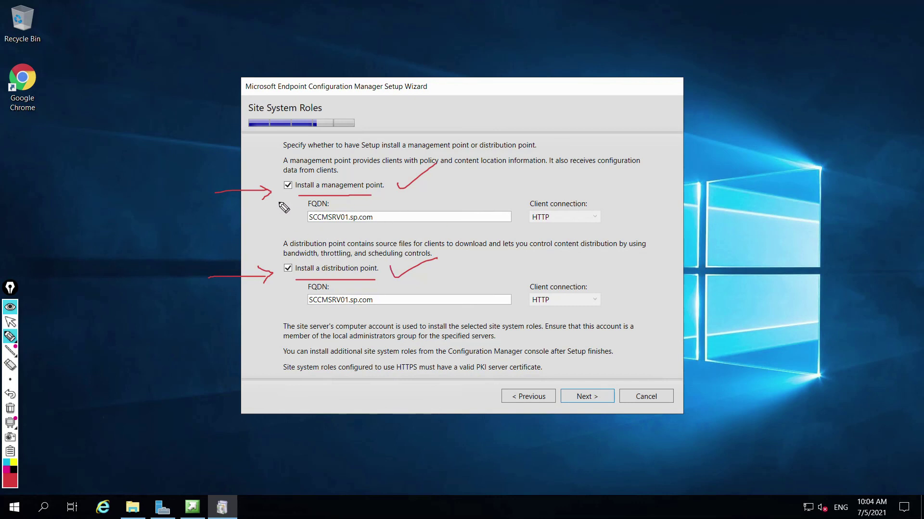
pyautogui.moveTo(280, 179)
pyautogui.mouseDown()
pyautogui.moveTo(310, 199)
pyautogui.moveTo(278, 180)
pyautogui.mouseUp()
pyautogui.moveTo(272, 258)
pyautogui.mouseDown()
pyautogui.moveTo(302, 289)
pyautogui.moveTo(291, 252)
pyautogui.mouseUp()
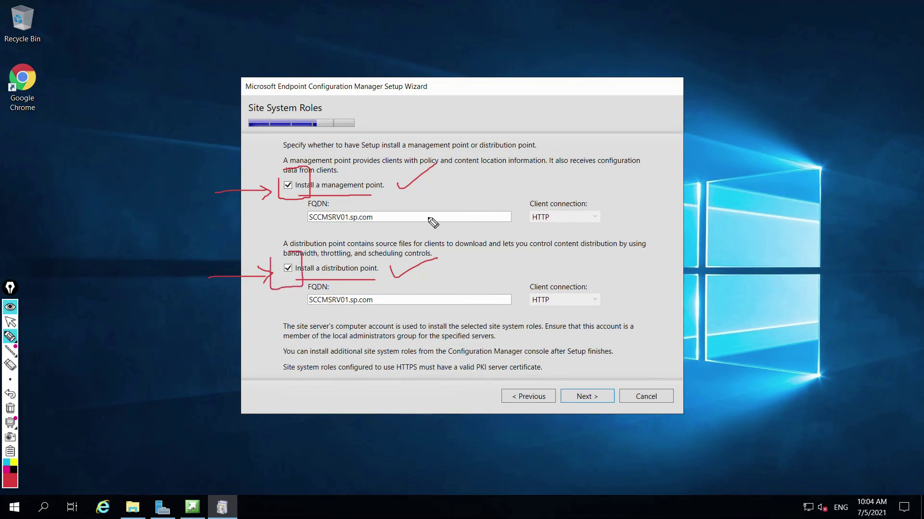
pyautogui.moveTo(11, 426)
pyautogui.click(10, 408)
pyautogui.click(10, 322)
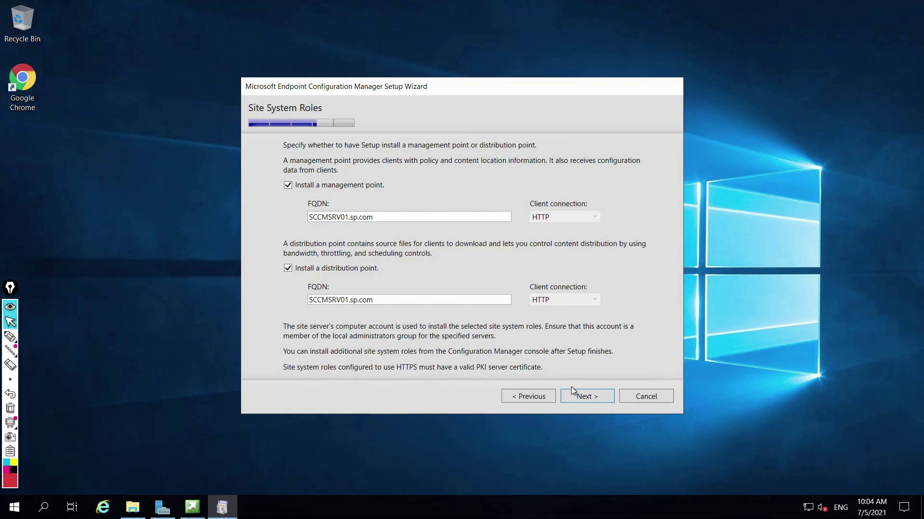
# - Keep both site system roles on SCCMSRV01.sp.com and accept the Diagnostic and Usage Data notice to reach Service Connection Point Setup
pyautogui.click(586, 398)
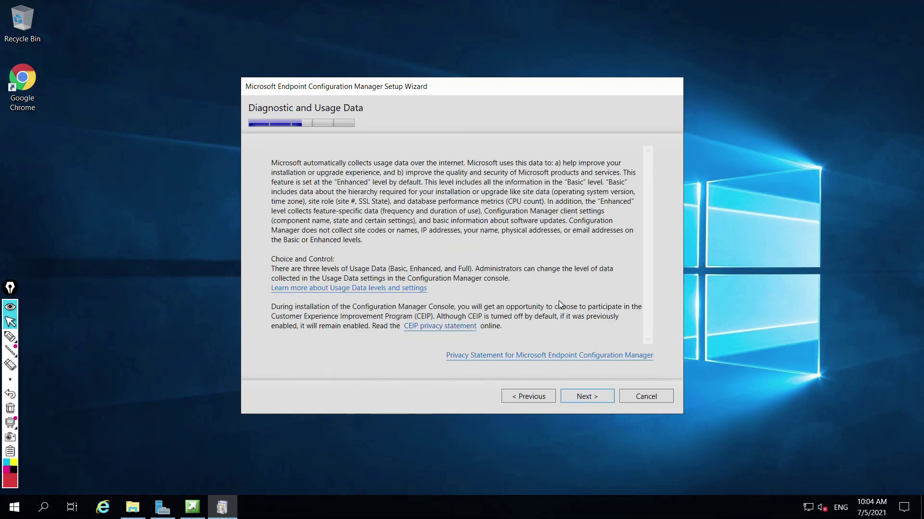
pyautogui.click(584, 396)
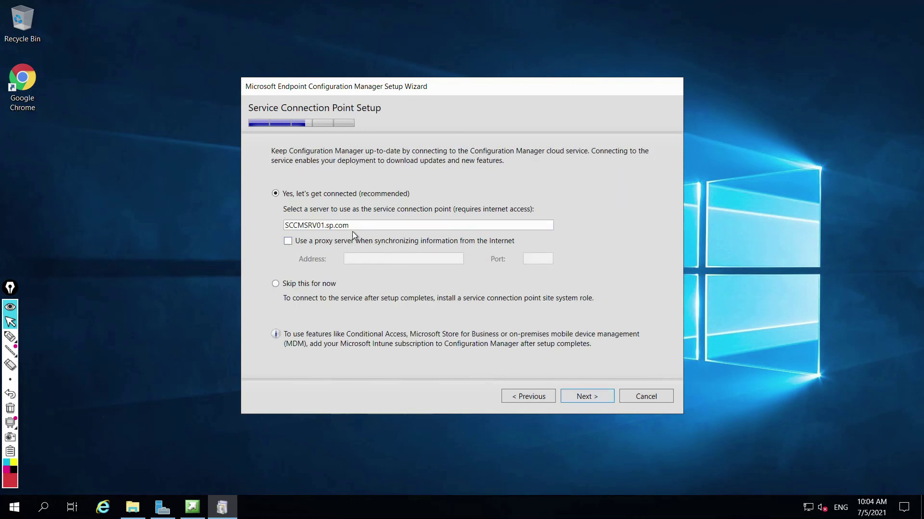
# - Annotate the service connection server prompt, the skip option and the recommended option with the pen, write SCP beside them, and clear the drawings
pyautogui.click(14, 337)
pyautogui.moveTo(288, 220); pyautogui.dragTo(524, 218)
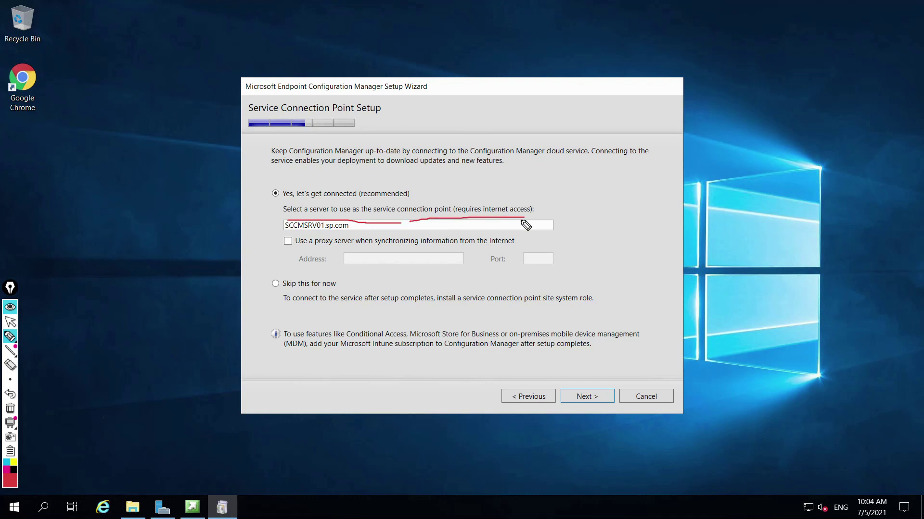
pyautogui.moveTo(640, 215)
pyautogui.mouseDown()
pyautogui.moveTo(640, 235)
pyautogui.moveTo(659, 205)
pyautogui.moveTo(667, 211)
pyautogui.mouseUp()
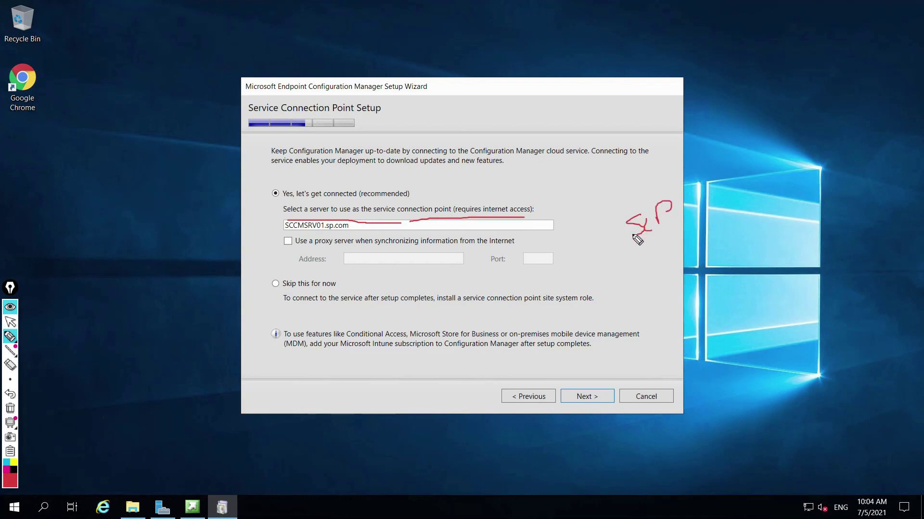
pyautogui.moveTo(261, 278)
pyautogui.mouseDown()
pyautogui.moveTo(263, 295)
pyautogui.moveTo(553, 295)
pyautogui.moveTo(361, 283)
pyautogui.mouseUp()
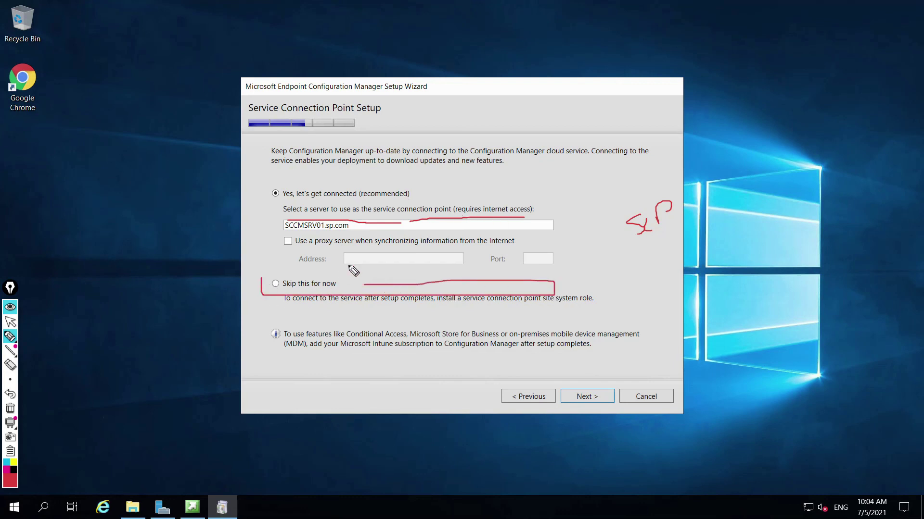
pyautogui.moveTo(259, 200); pyautogui.dragTo(336, 170)
pyautogui.moveTo(642, 207)
pyautogui.mouseDown()
pyautogui.moveTo(702, 161)
pyautogui.moveTo(717, 172)
pyautogui.moveTo(738, 163)
pyautogui.moveTo(722, 164)
pyautogui.mouseUp()
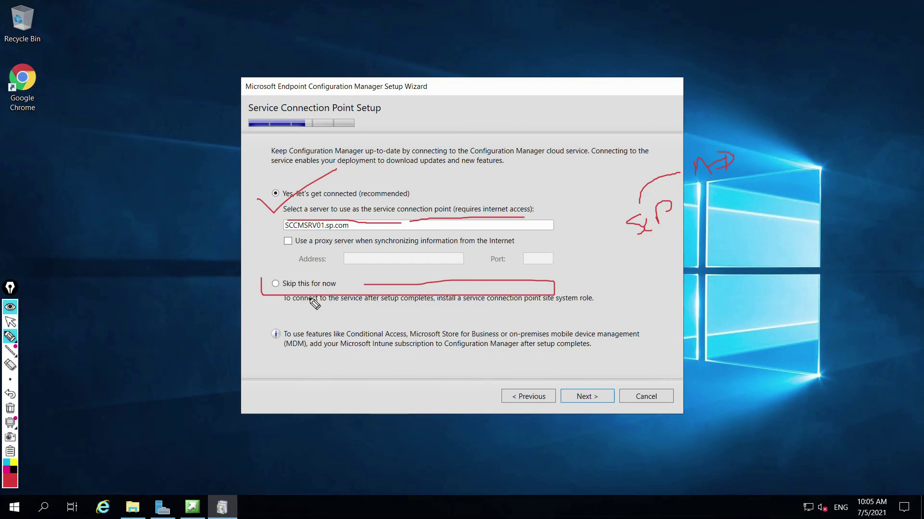
pyautogui.click(10, 321)
pyautogui.click(10, 409)
# - Keep the recommended service connection on SCCMSRV01.sp.com and accept the settings summary to run the prerequisite check
pyautogui.click(585, 396)
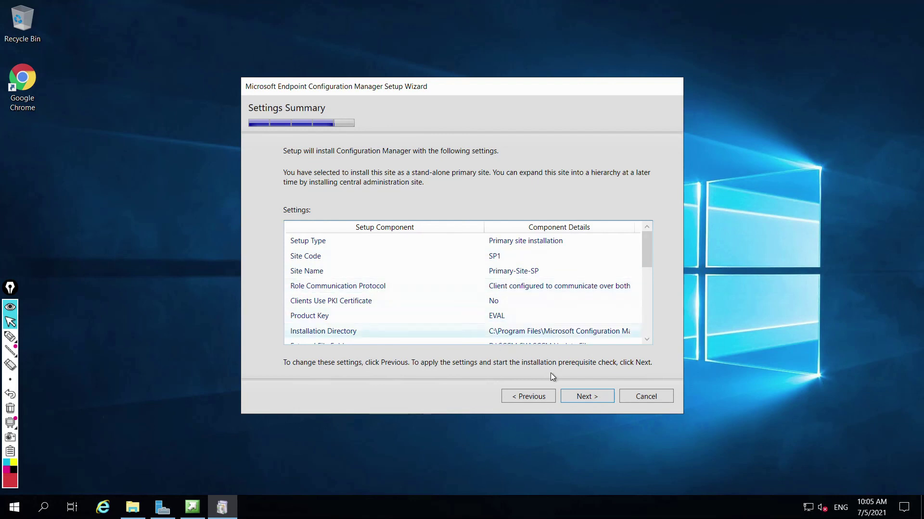
pyautogui.press('Return')
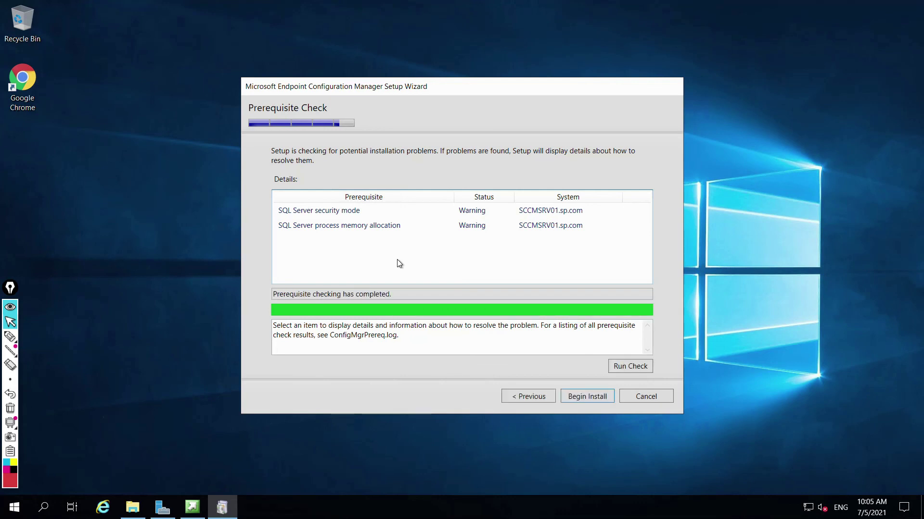
# - View the details of the SQL Server security mode prerequisite and begin the Configuration Manager installation
pyautogui.click(345, 212)
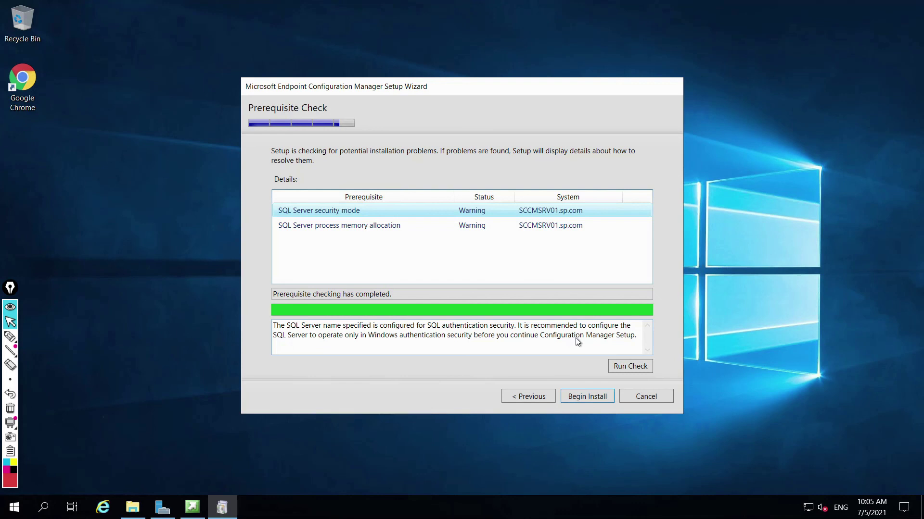
pyautogui.click(596, 398)
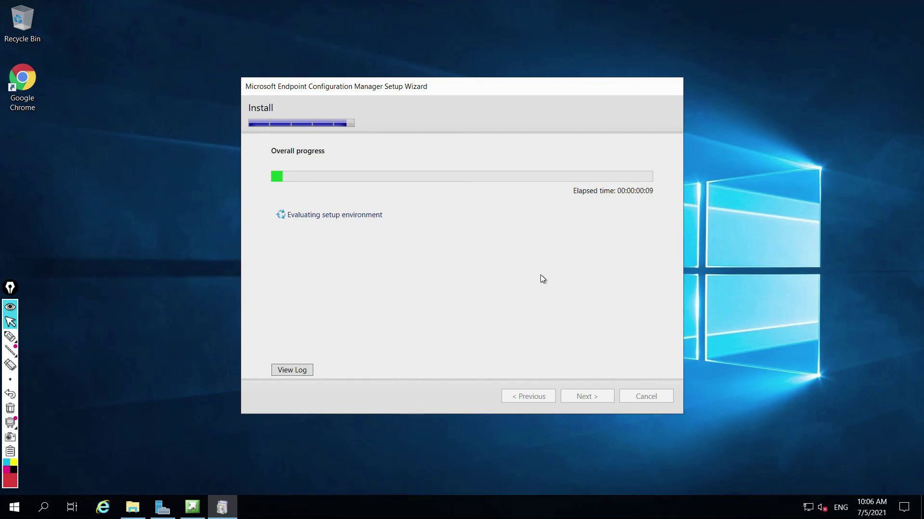
# - Restore the full-screen remote desktop session to a smaller window on the local desktop
pyautogui.moveTo(775, 12)
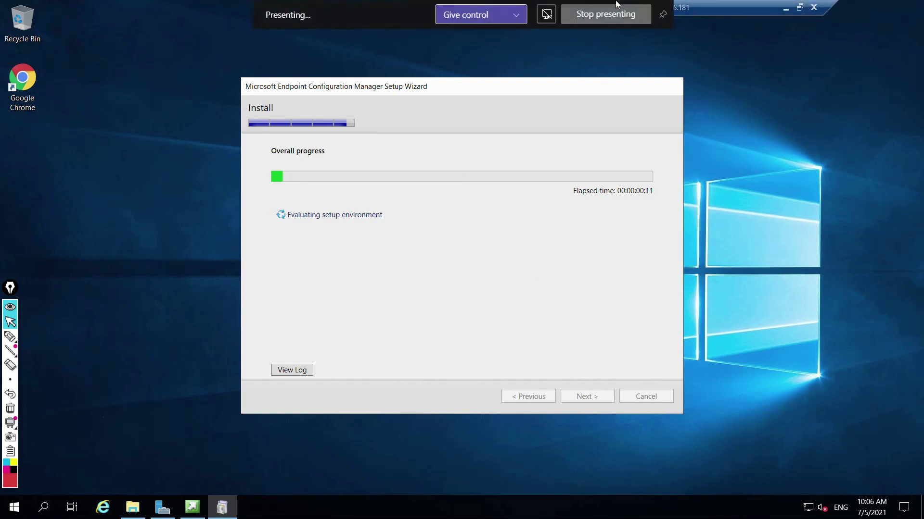
pyautogui.click(800, 7)
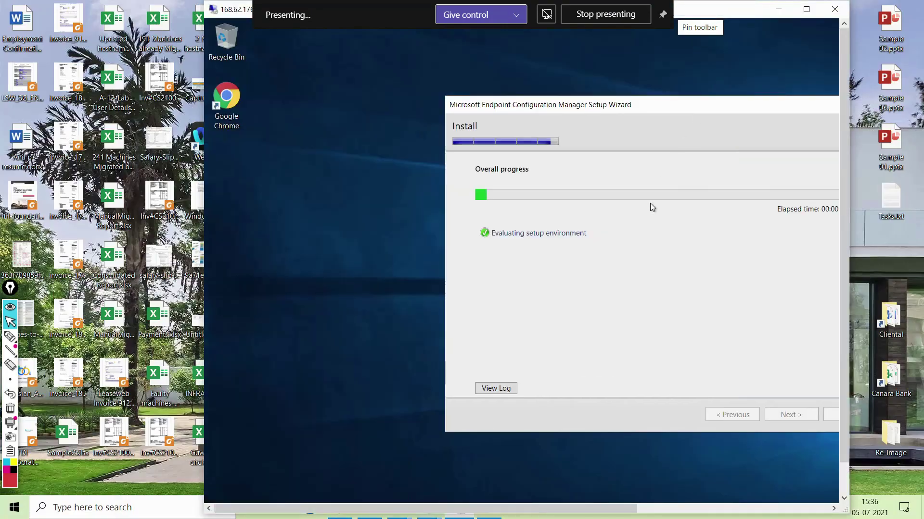